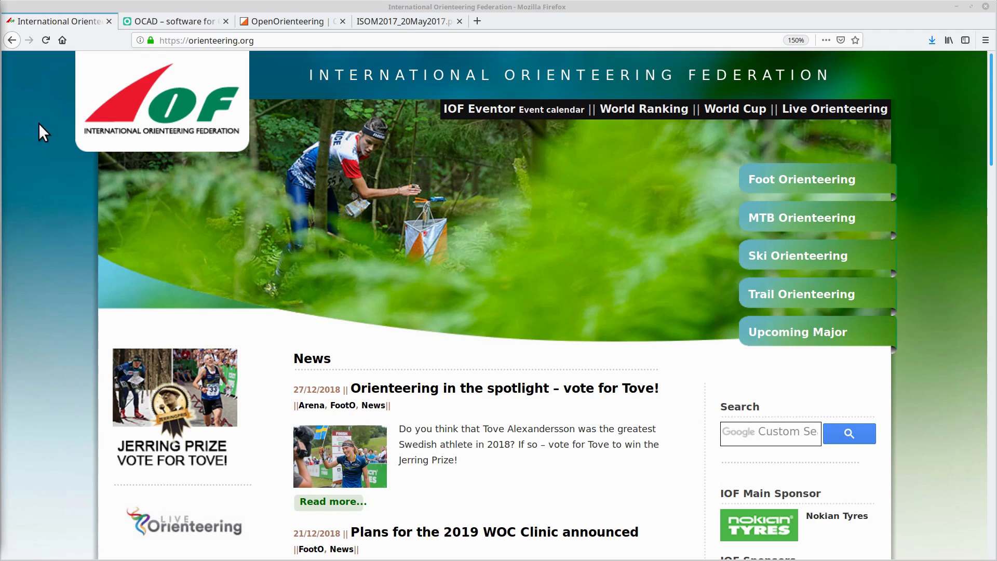
- Browse the OCAD website's homepage and edition pricing, then view the OpenOrienteering website
click(171, 24)
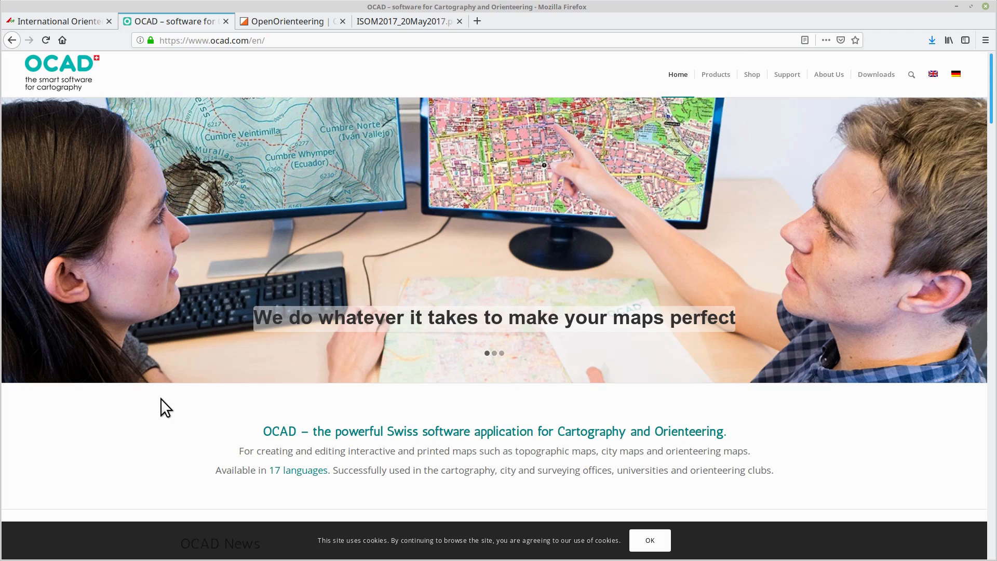
scroll(161, 398, down, 3)
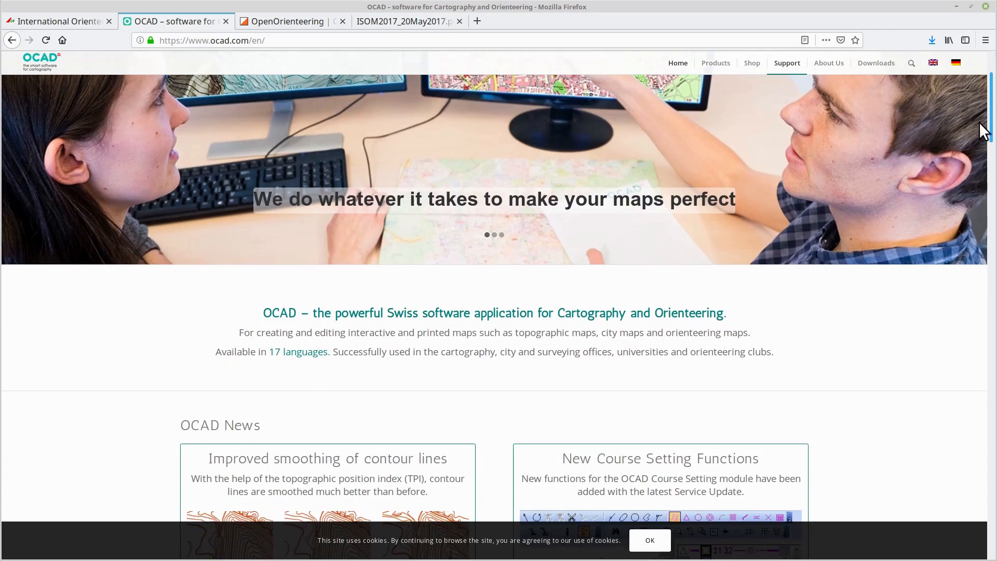
drag(991, 131, 984, 191)
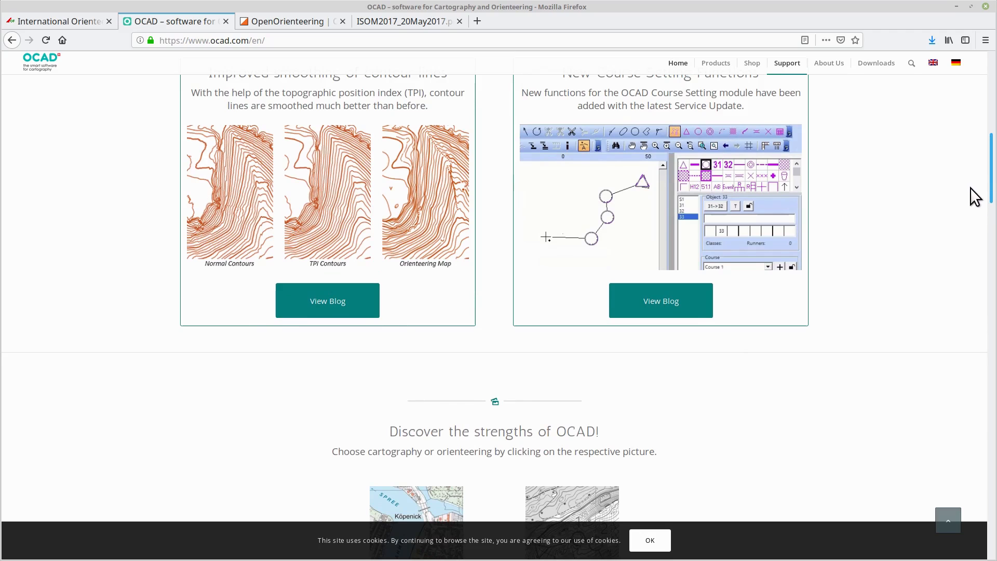
drag(993, 187, 991, 438)
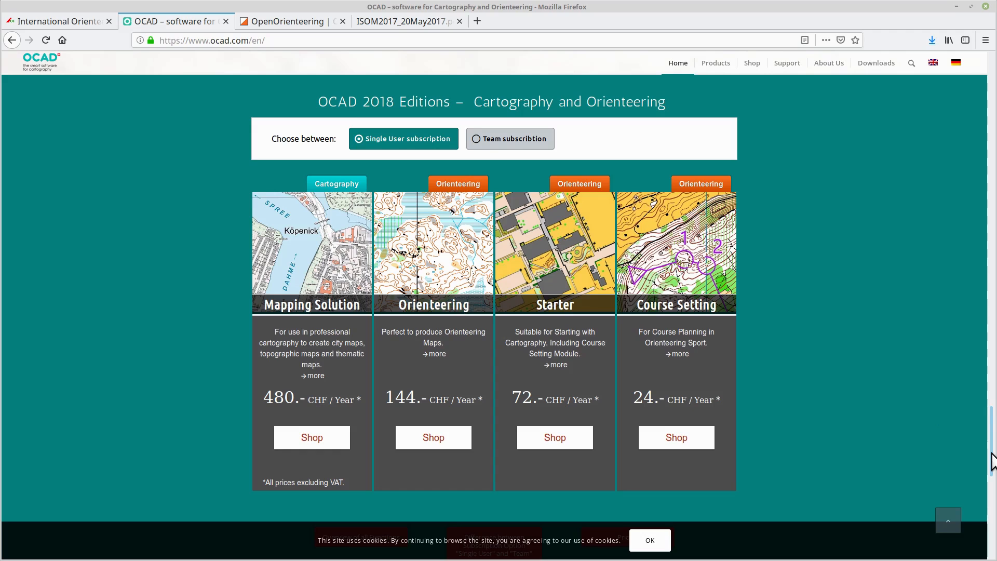
scroll(991, 462, down, 5)
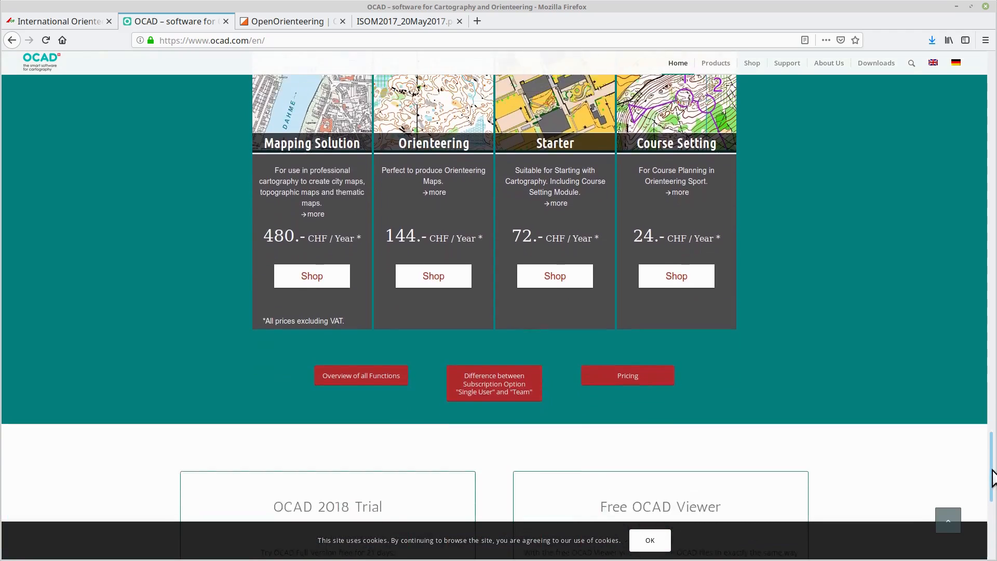
scroll(991, 477, down, 4)
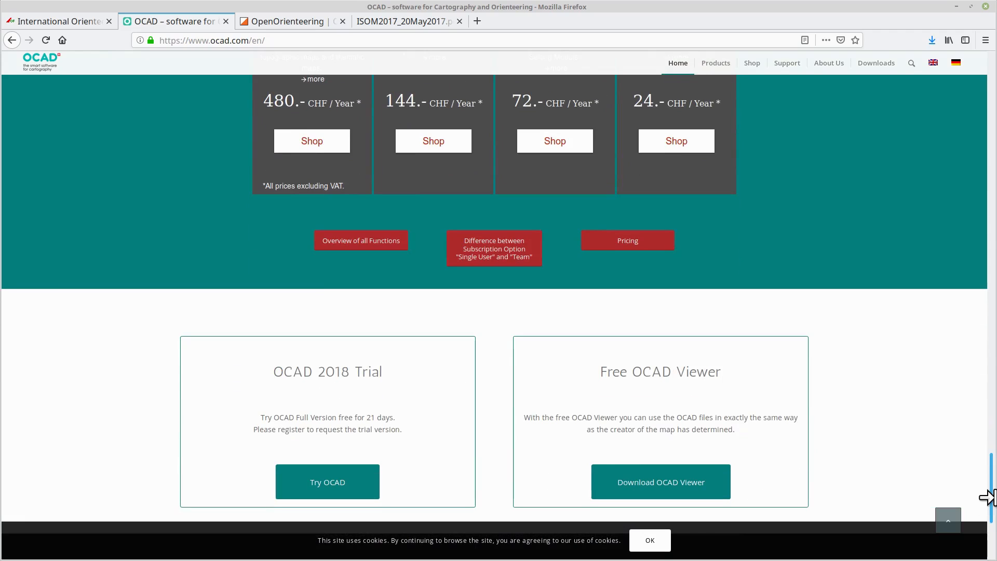
drag(989, 497, 987, 83)
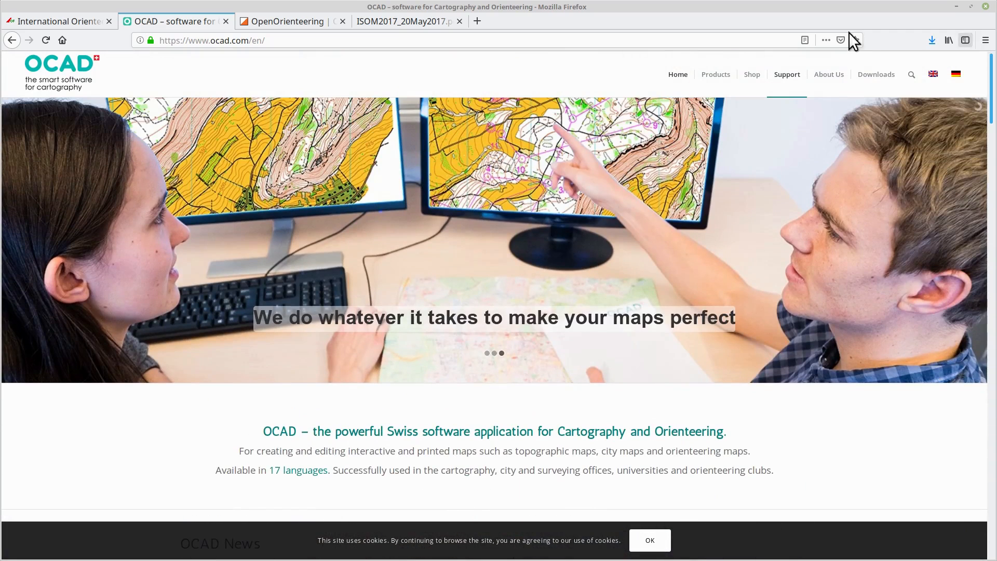
click(275, 20)
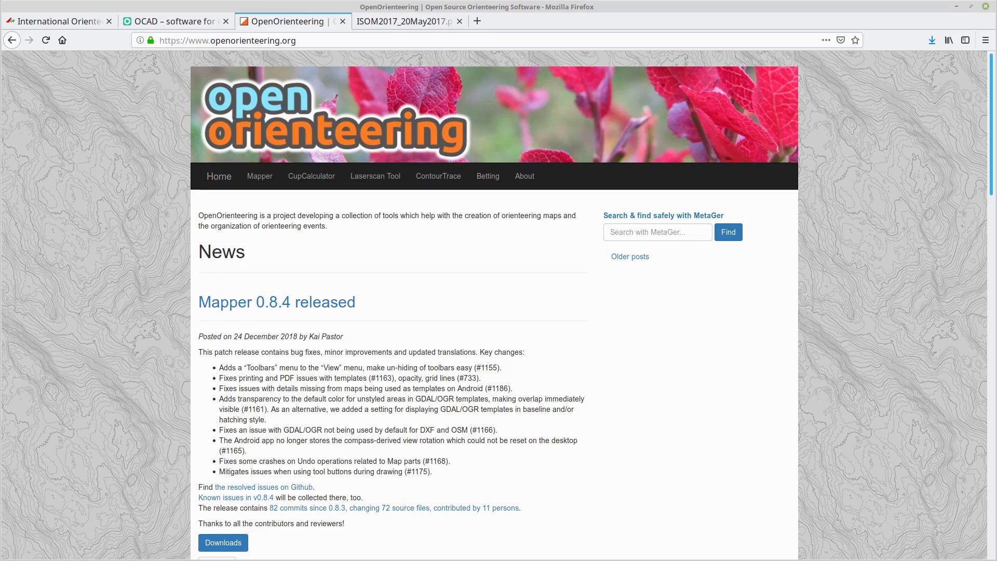
- Switch to OpenOrienteering Mapper and create a new 1:10000 map using the ISOM2017_10000 symbol set
key(alt+Tab)
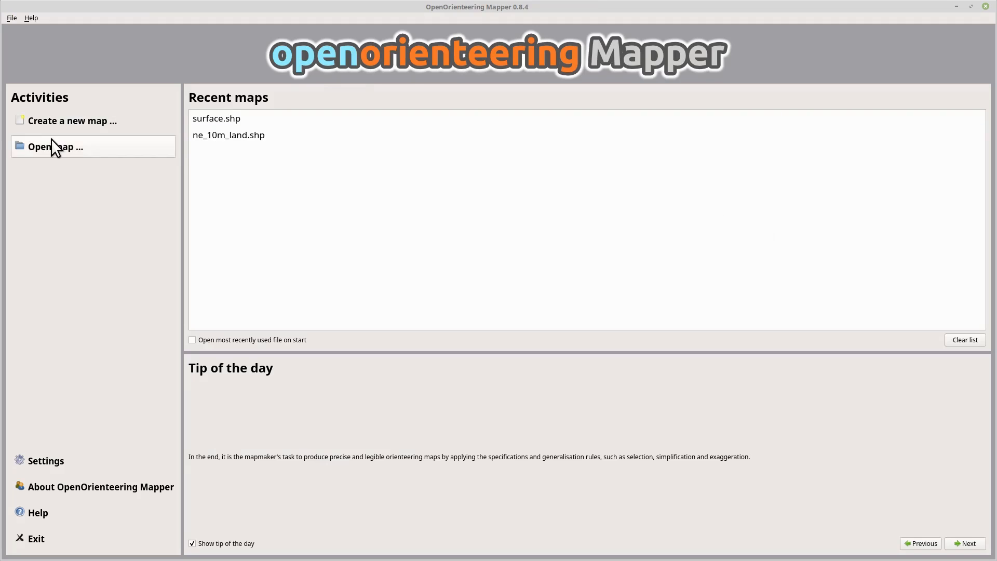
click(49, 123)
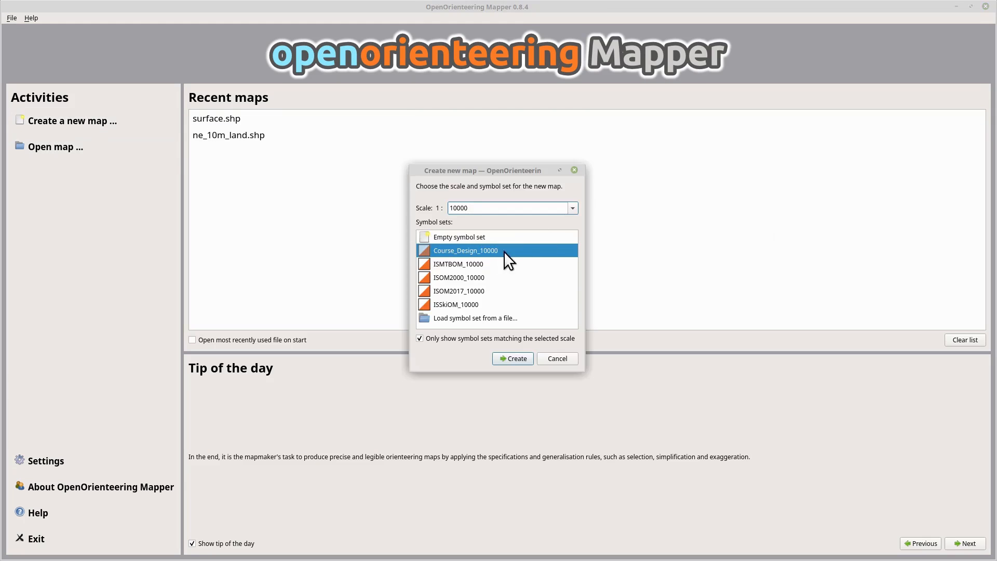
drag(475, 172, 390, 119)
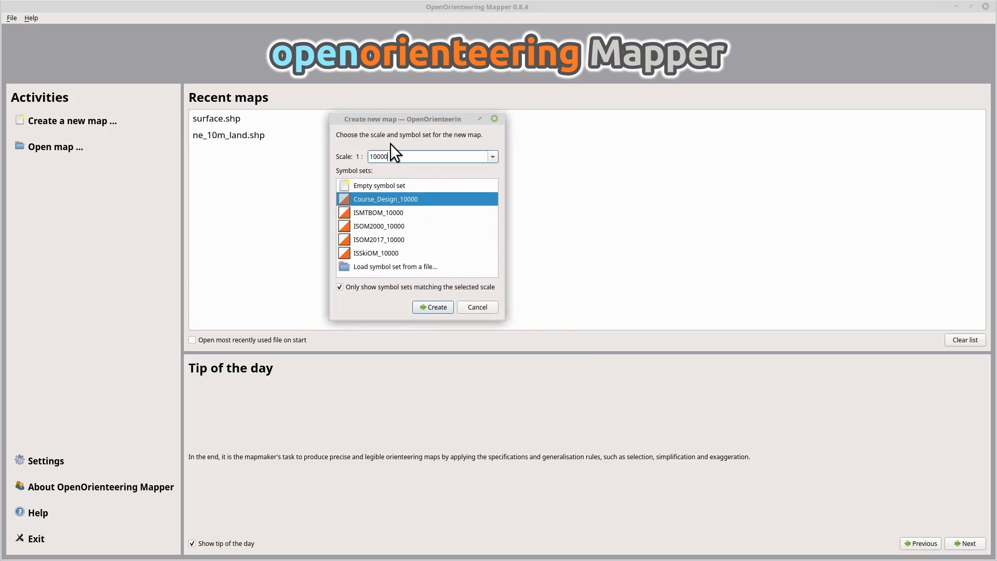
click(373, 239)
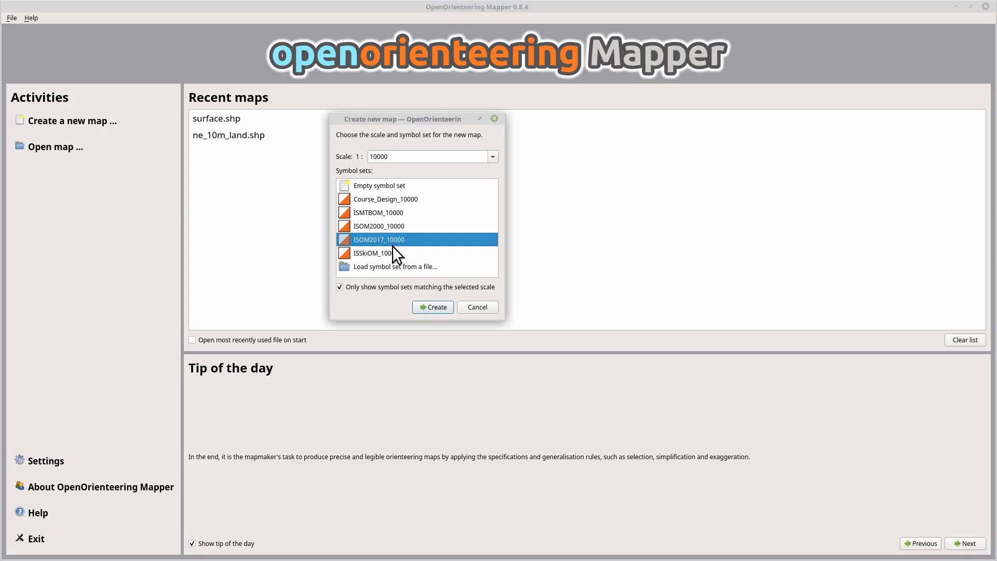
click(435, 306)
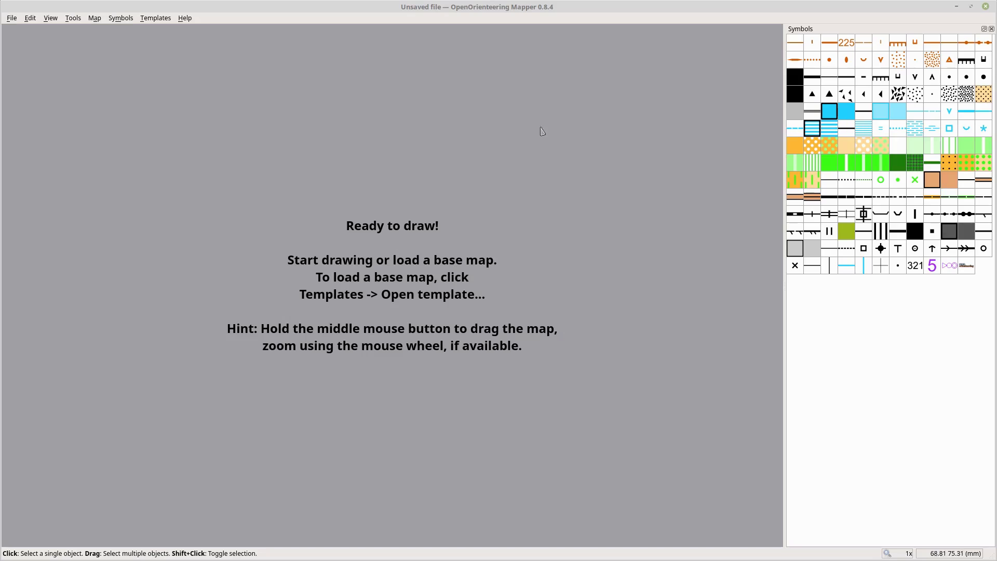
click(157, 17)
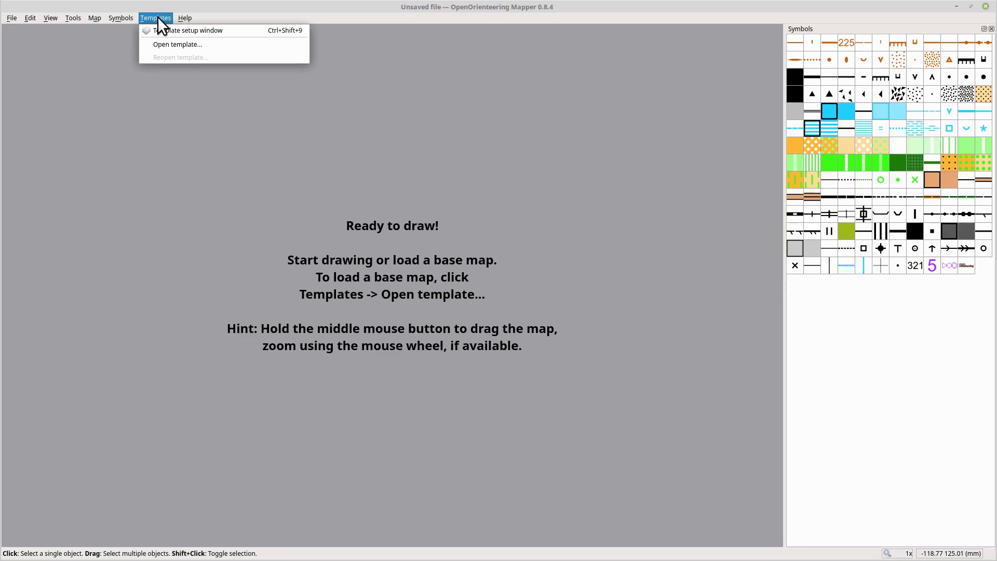
click(179, 44)
click(428, 221)
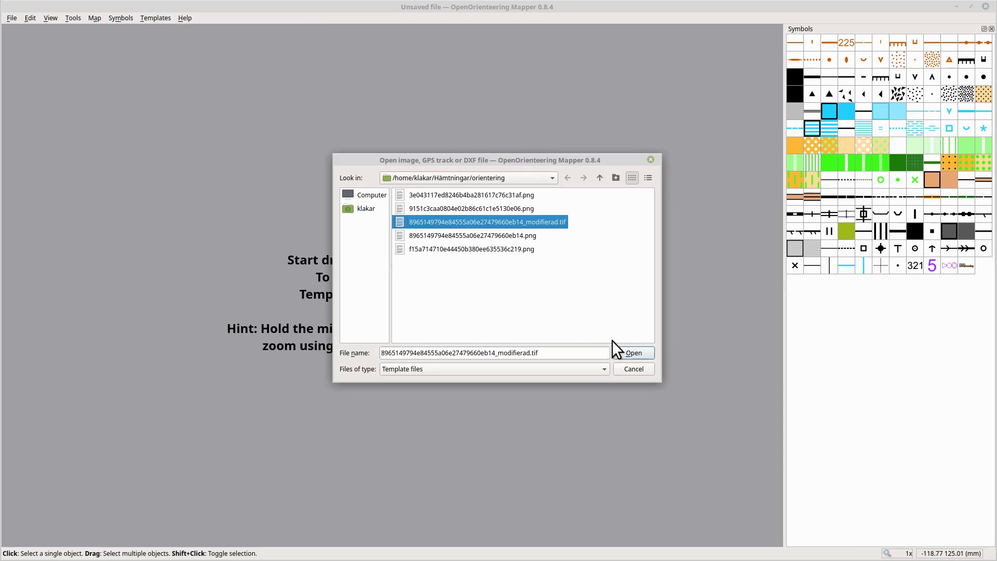
click(640, 351)
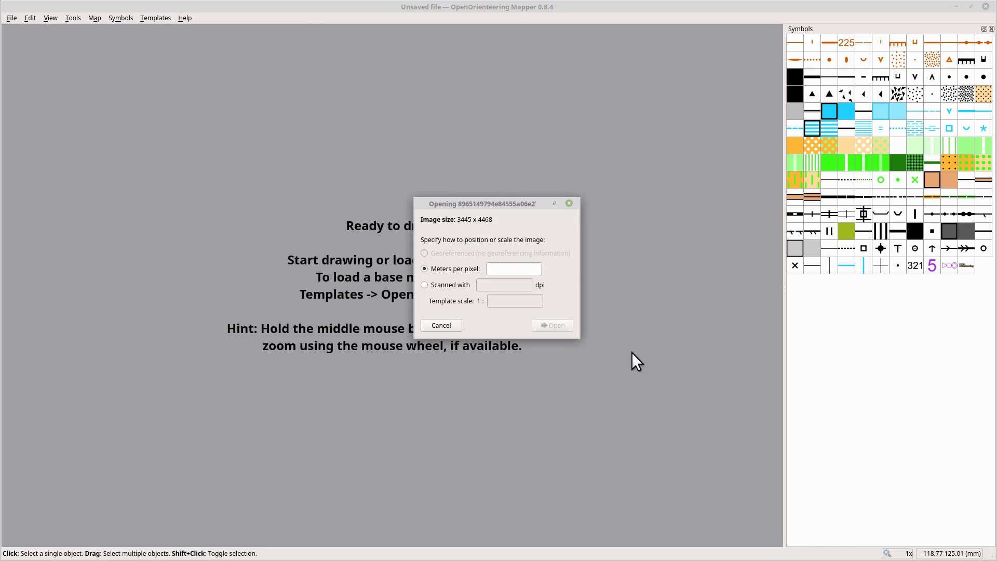
click(505, 271)
text(1)
key(Return)
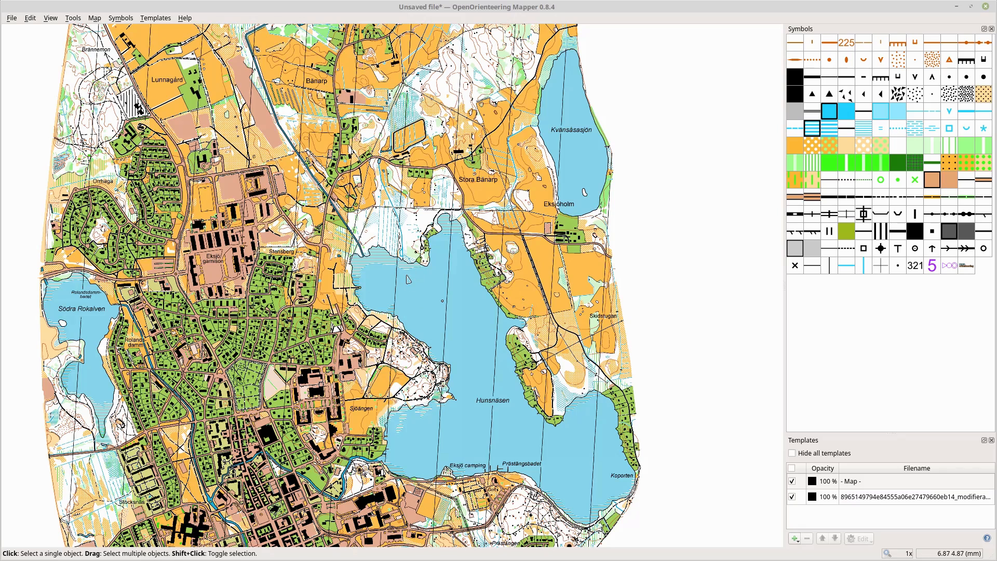
- Draw a course with the 799 Simple Orienteering Course symbol, from a start south of the lake through controls around it
scroll(408, 278, down, 1)
scroll(407, 277, up, 2)
scroll(409, 285, up, 1)
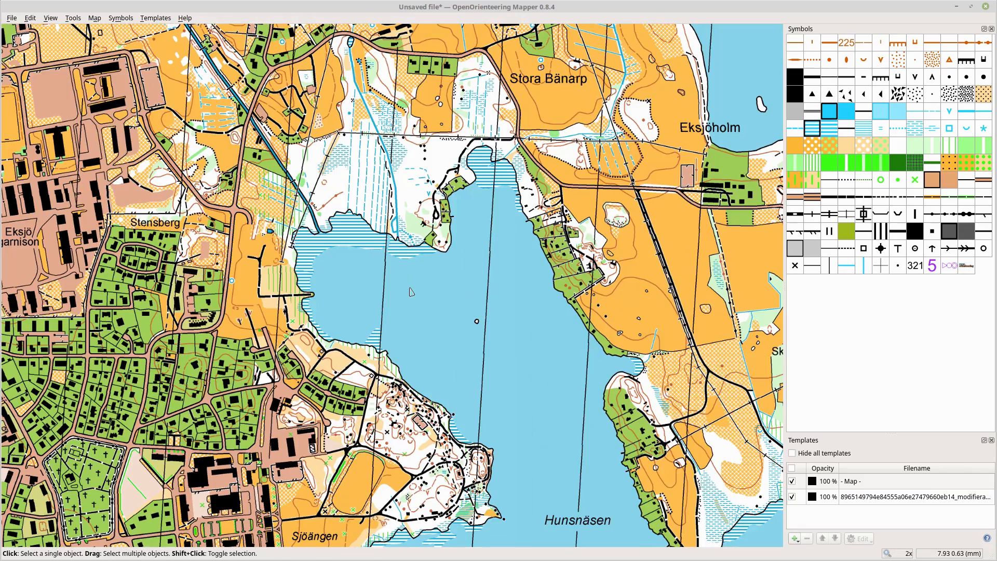
drag(373, 179, 423, 310)
drag(369, 232, 382, 304)
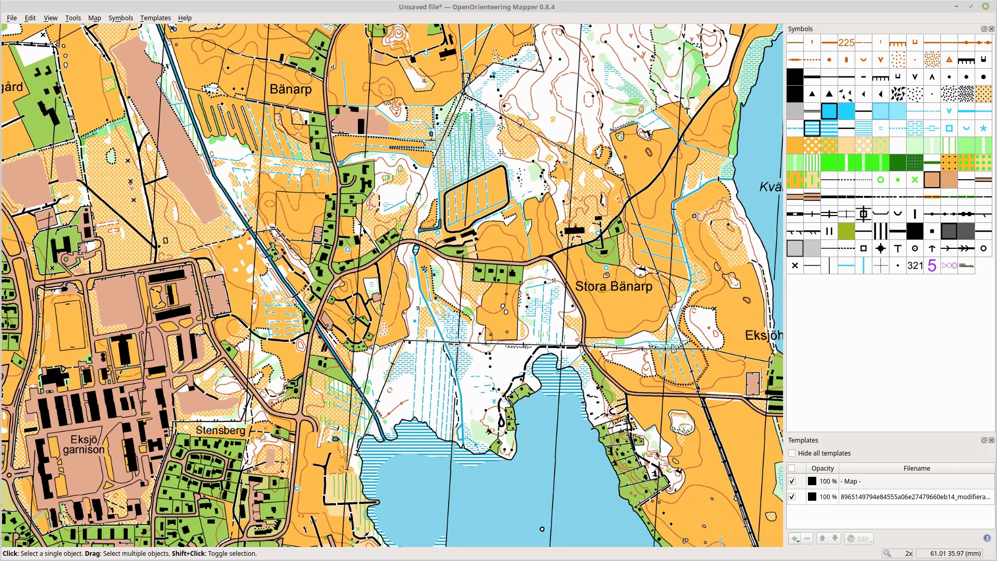
drag(336, 218, 356, 261)
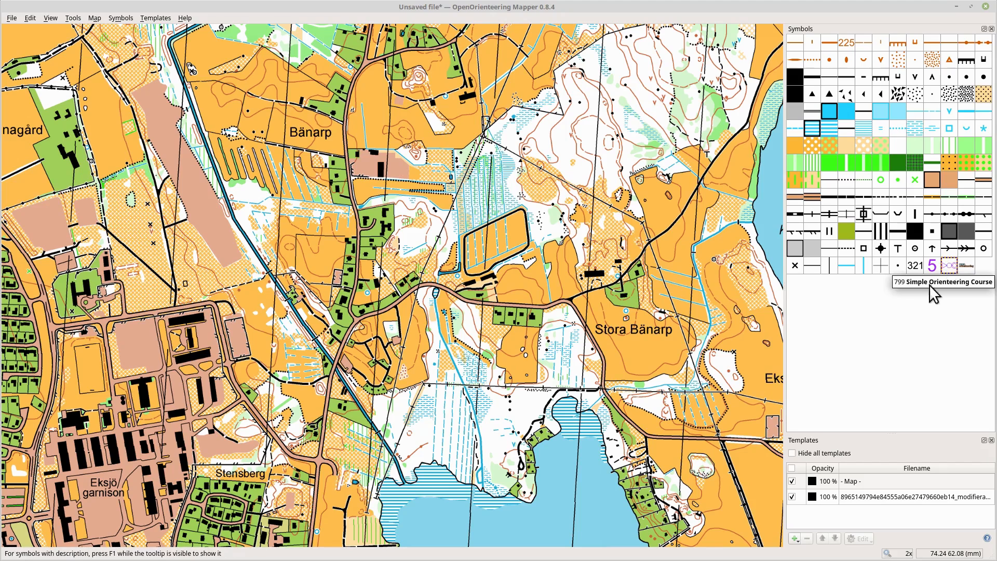
click(948, 266)
drag(432, 290, 381, 98)
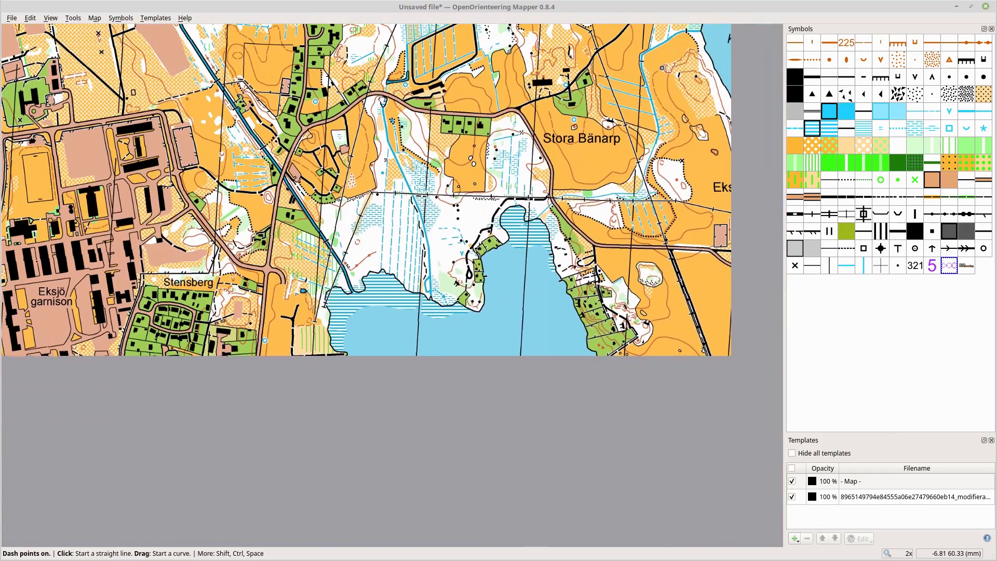
click(395, 526)
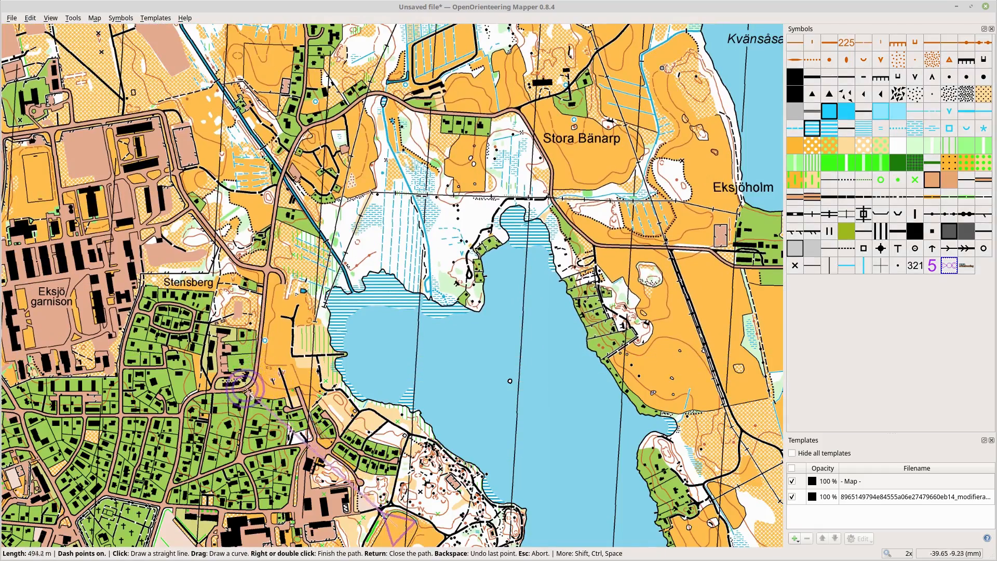
click(249, 388)
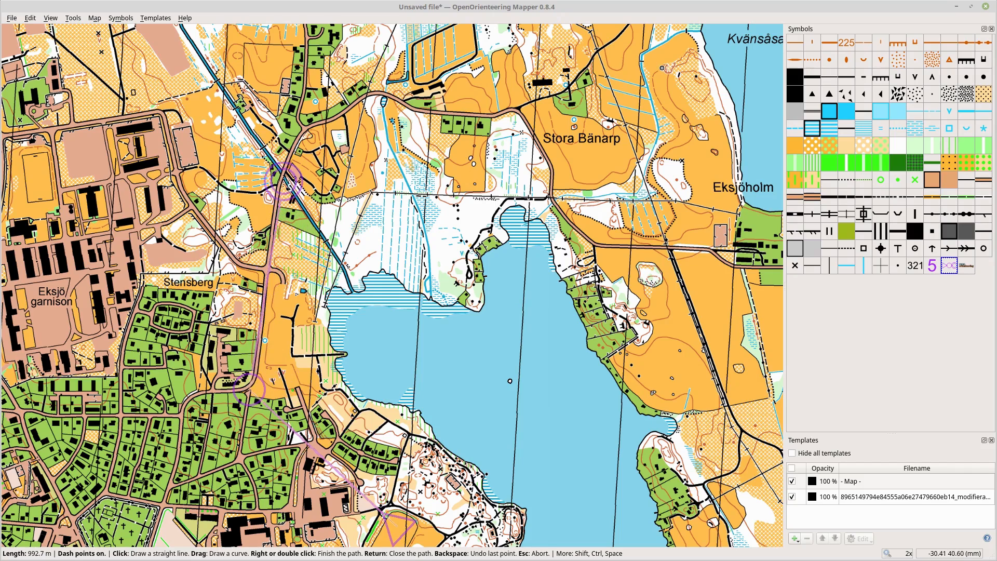
click(268, 197)
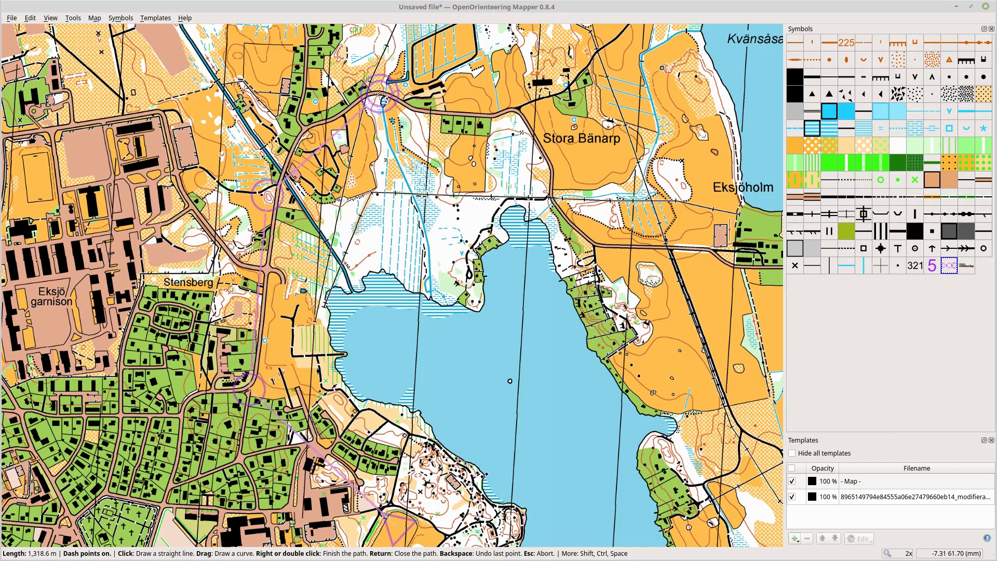
click(381, 102)
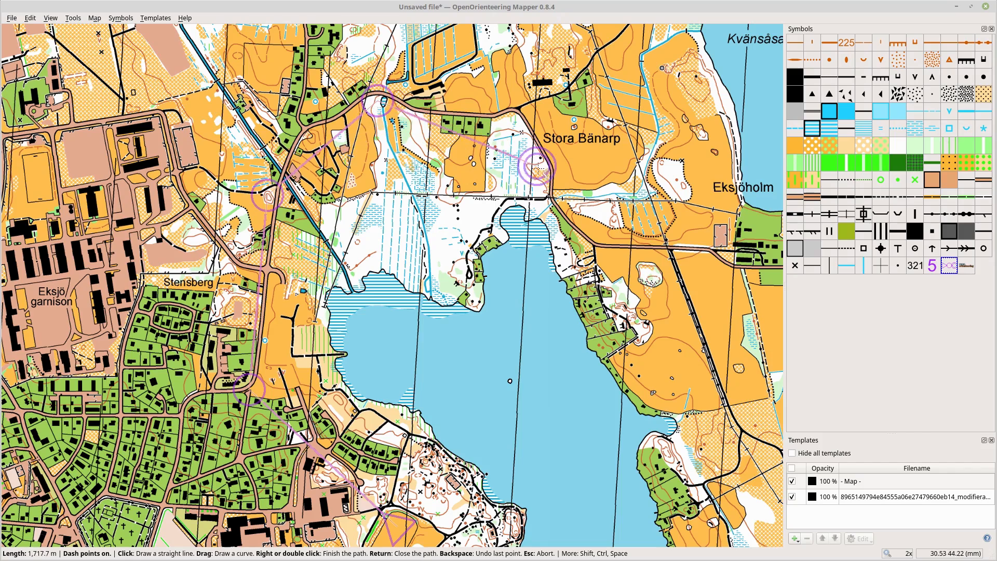
click(550, 195)
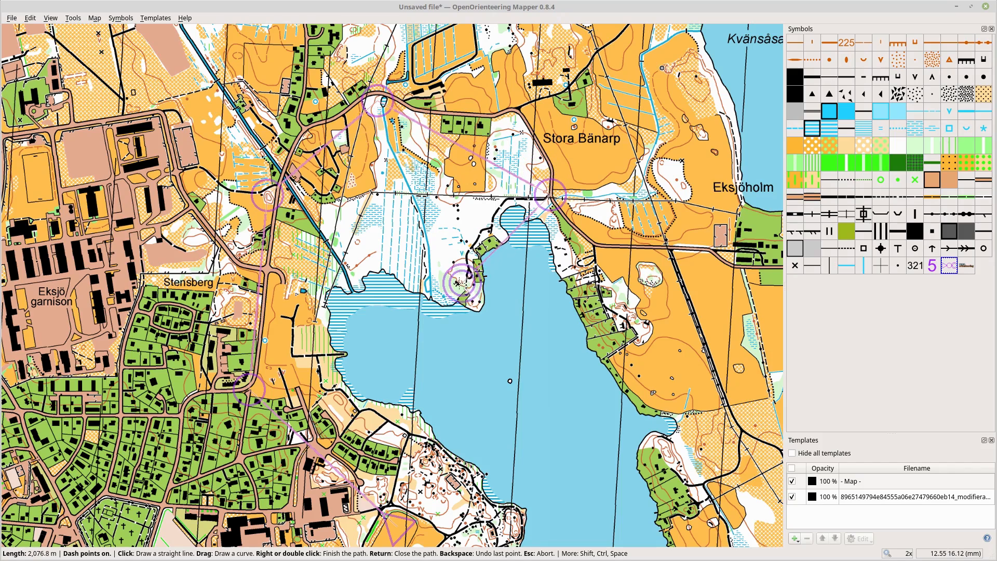
click(456, 282)
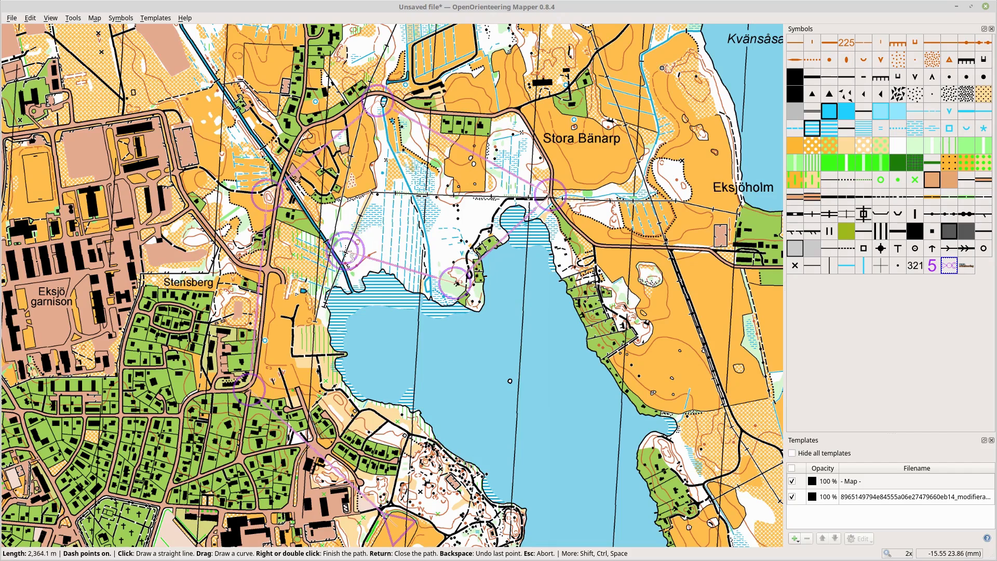
click(345, 252)
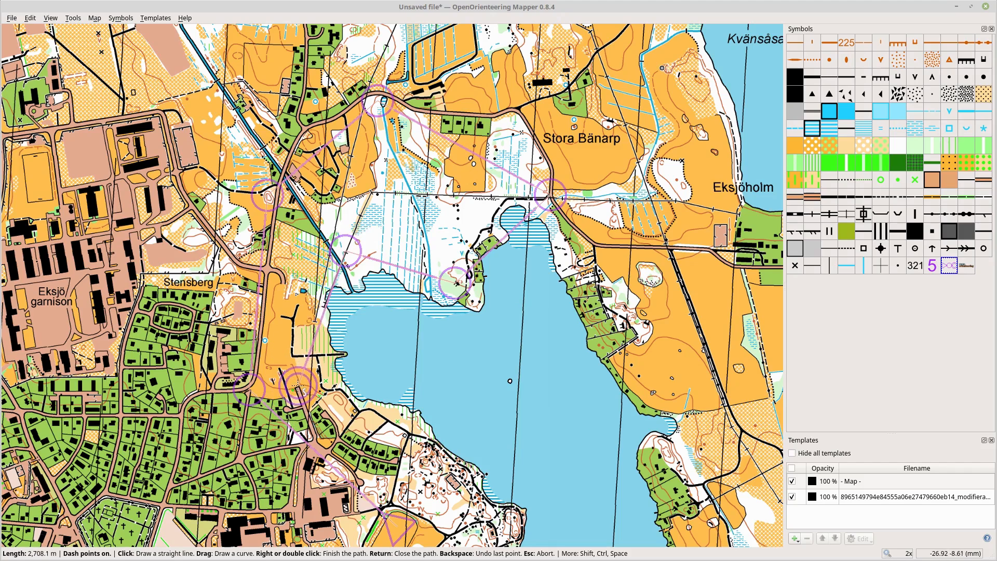
click(299, 388)
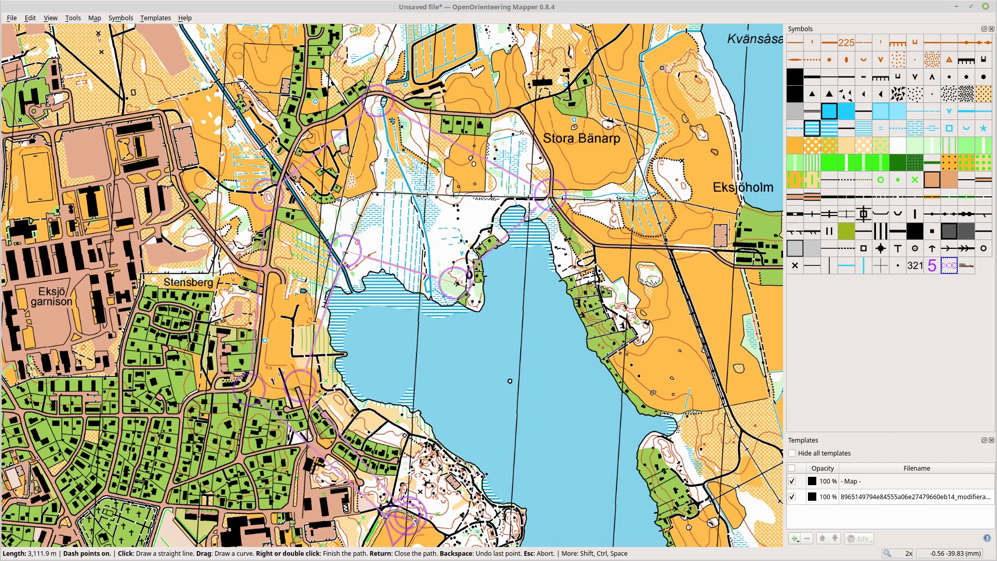
right_click(408, 517)
- Select the 704 Control Number symbol
drag(386, 271, 352, 216)
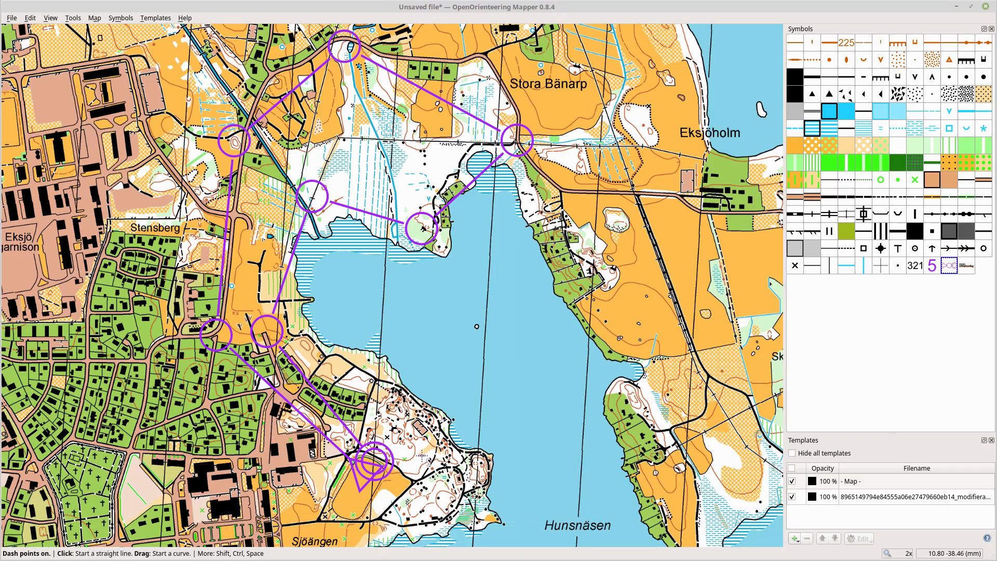
drag(432, 298, 440, 306)
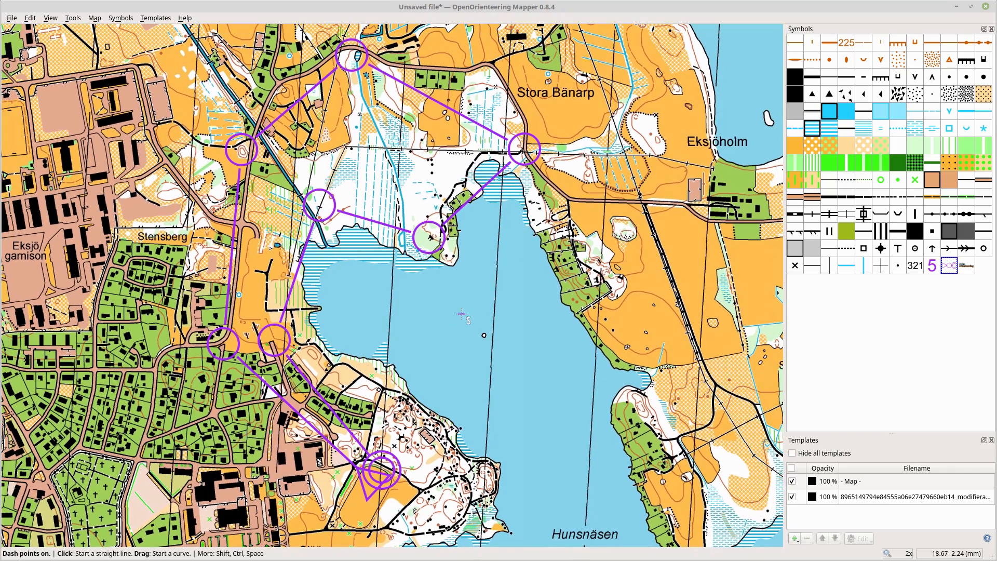
click(933, 267)
scroll(400, 346, up, 1)
scroll(400, 345, down, 1)
click(11, 19)
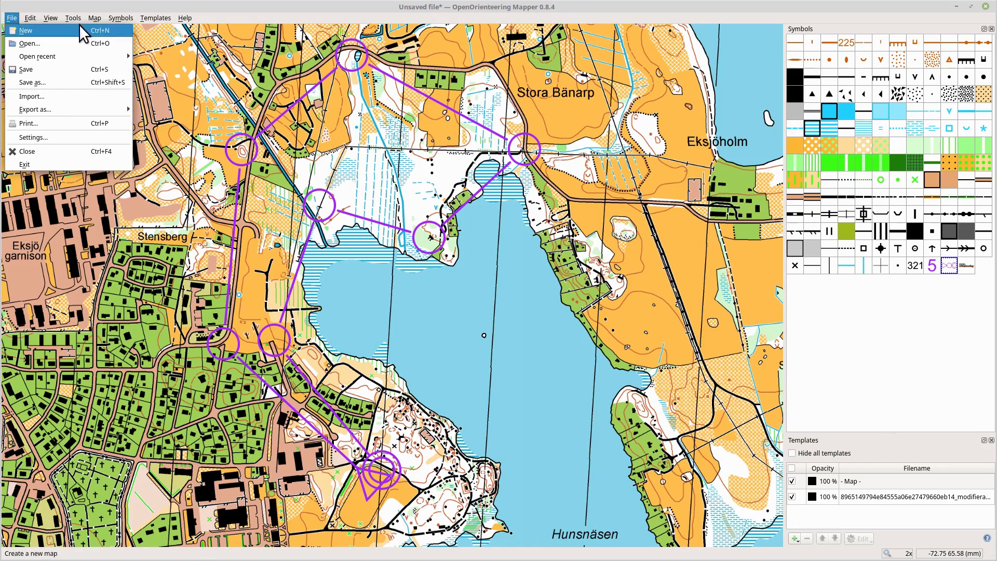
click(224, 5)
drag(486, 263, 454, 265)
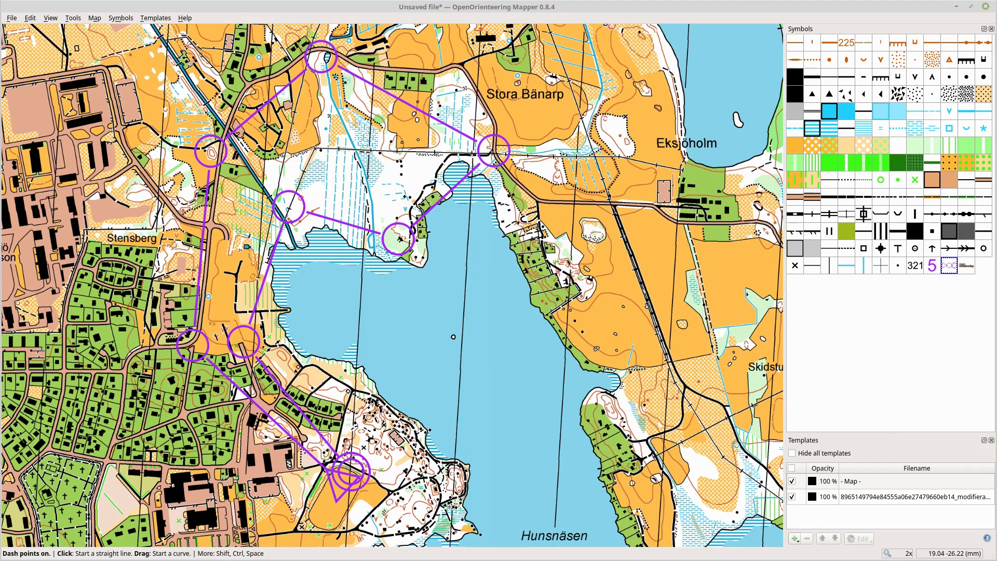
click(81, 559)
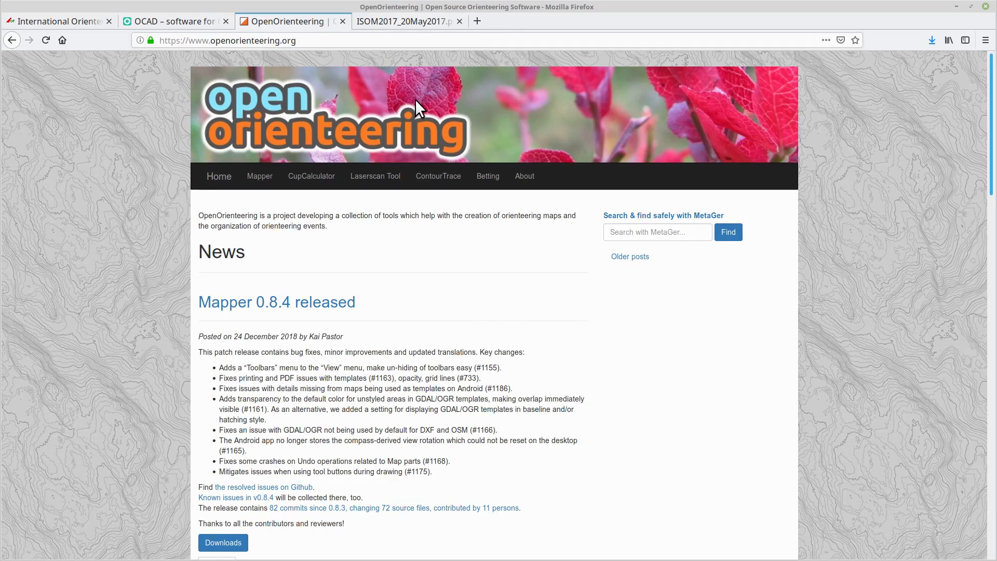
- Open the ISOM2017 specification PDF tab and jump to page 12 on spot colour printing
click(410, 20)
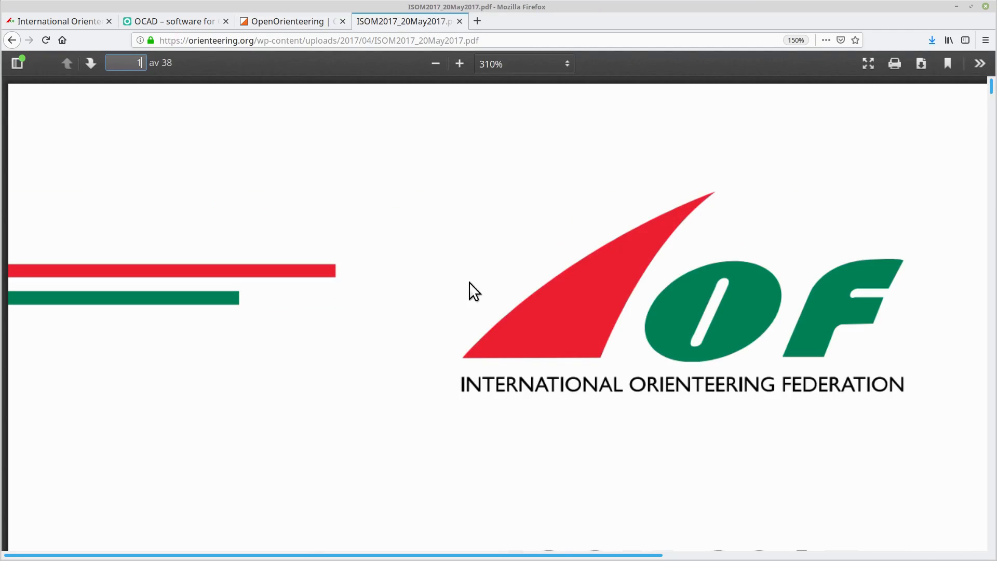
scroll(462, 304, down, 5)
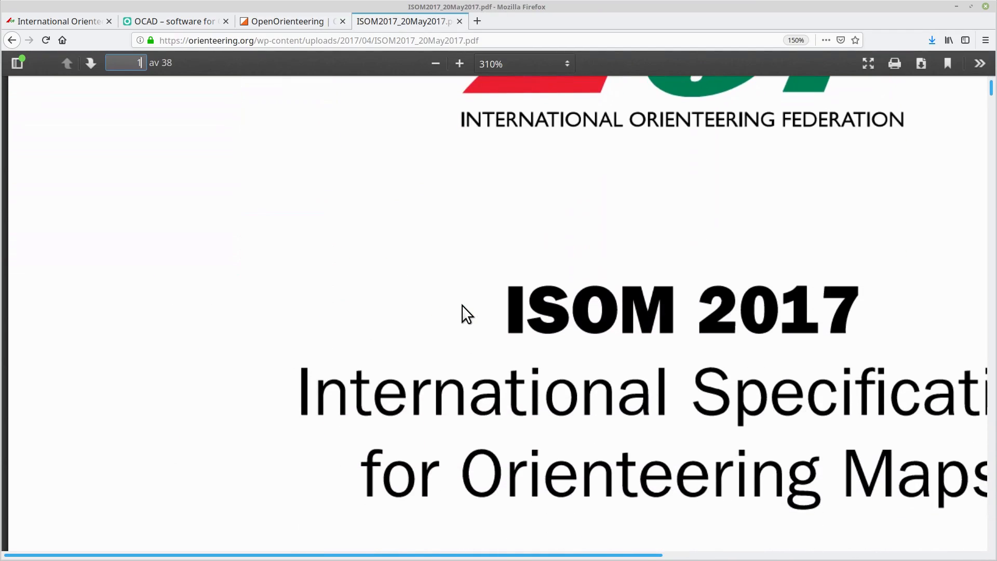
scroll(462, 304, down, 6)
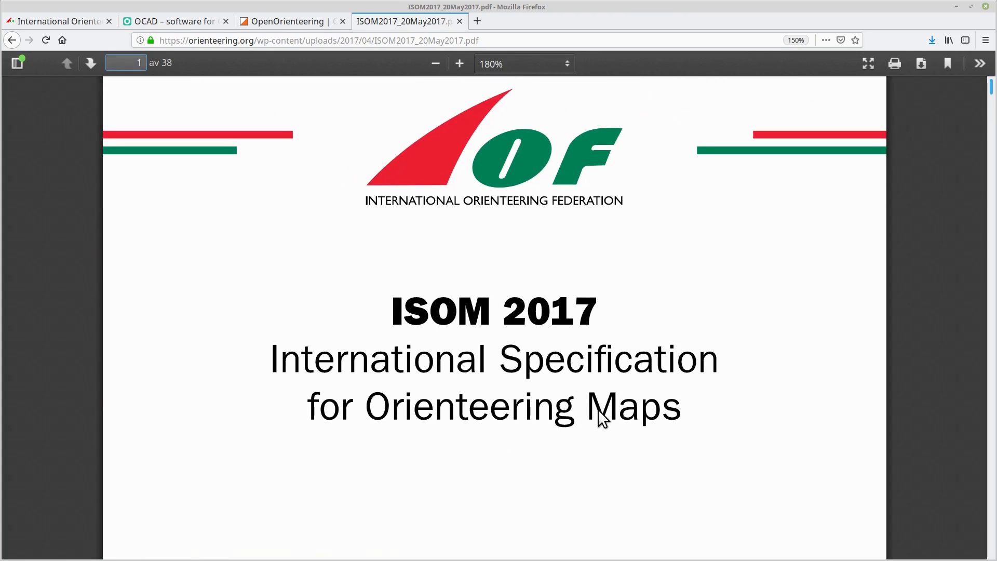
scroll(520, 361, down, 10)
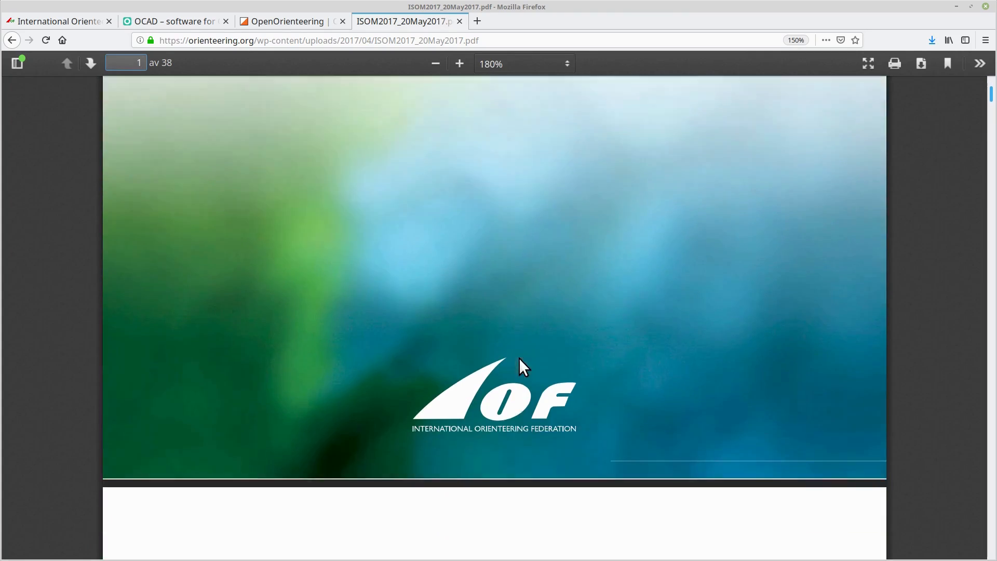
scroll(520, 364, down, 7)
scroll(518, 367, up, 8)
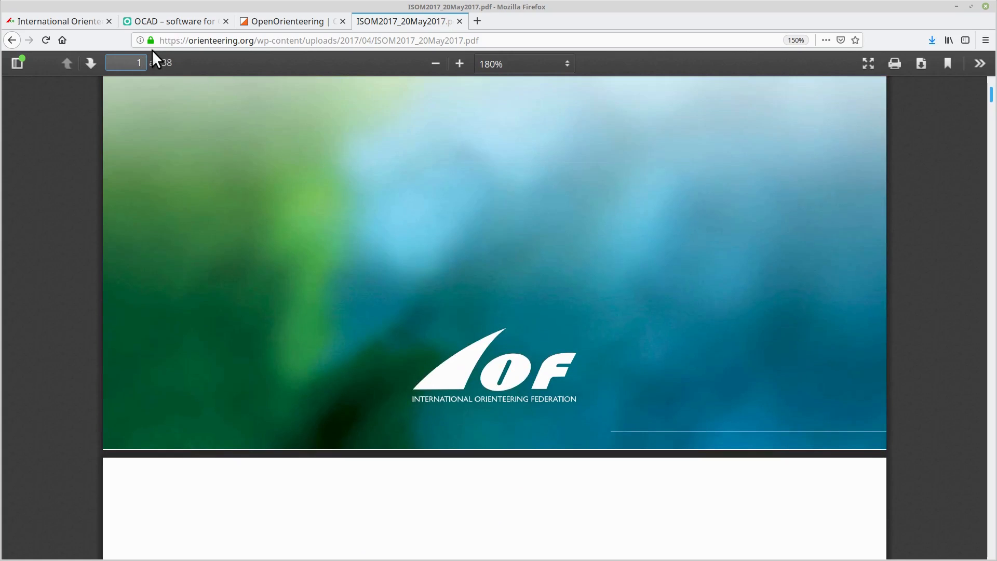
text(2)
key(Return)
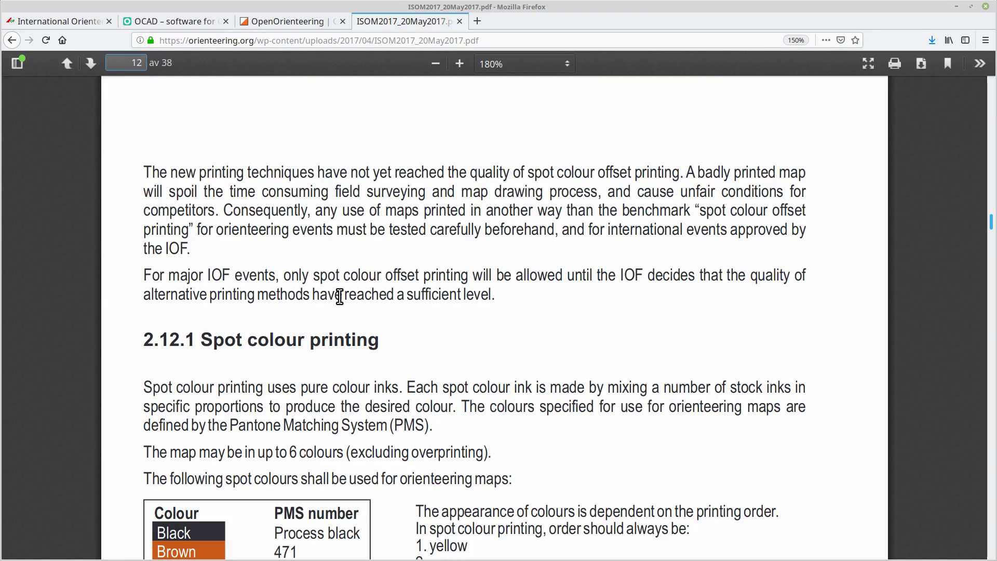
scroll(379, 243, down, 6)
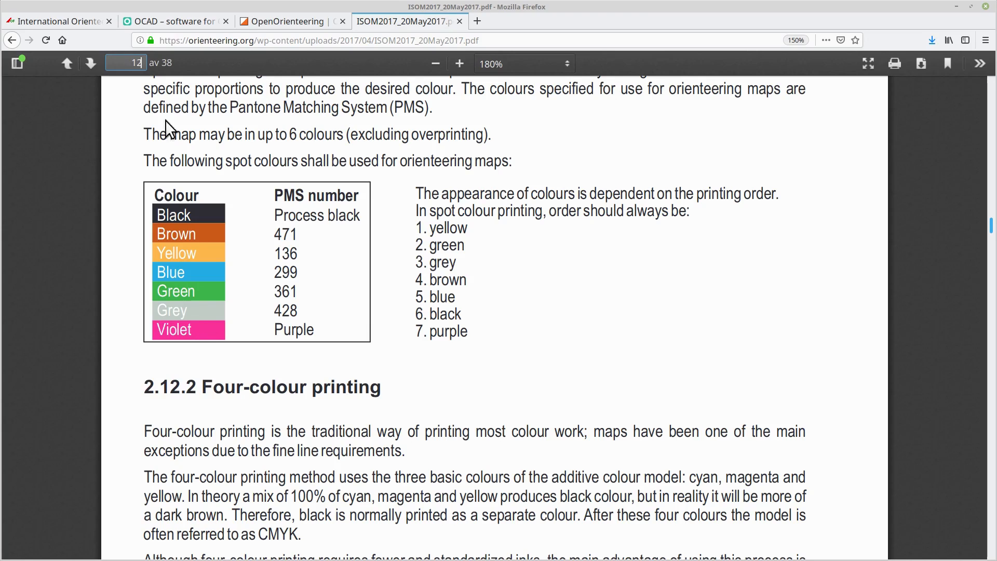
- Go to page 35 and read the 3.7 Overprinting symbols section on start, control and course line sizes
click(136, 63)
text(35)
key(Return)
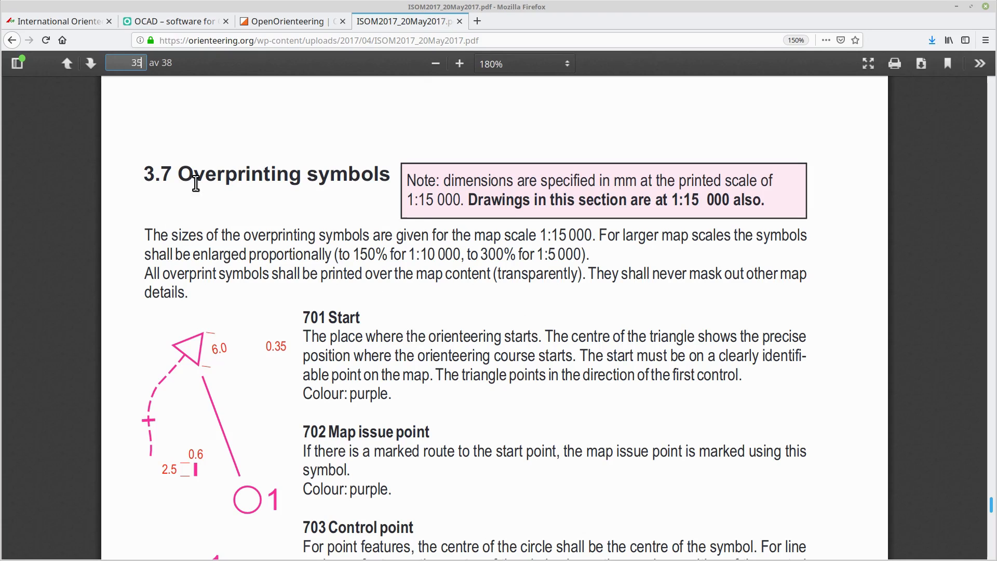
scroll(354, 450, down, 4)
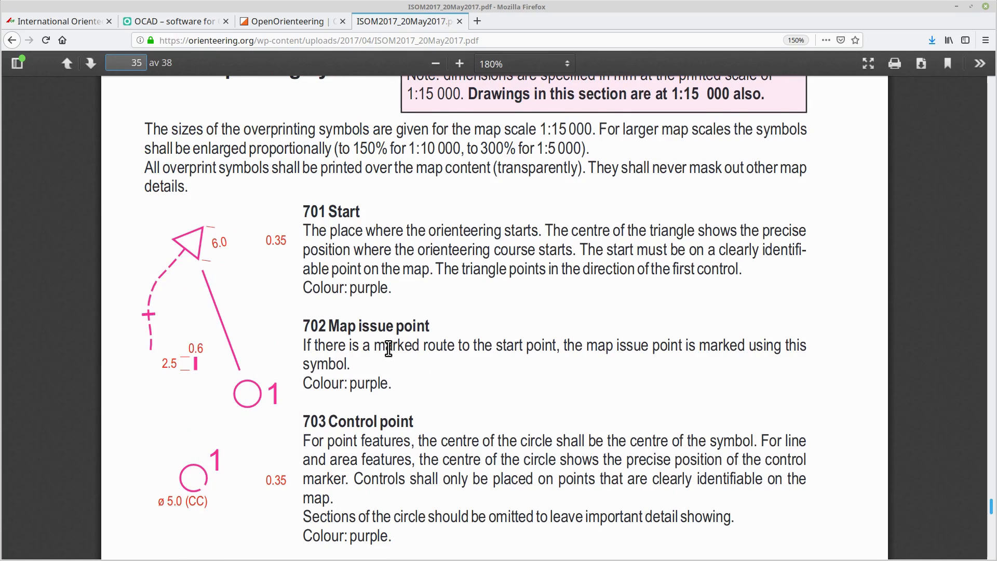
scroll(387, 345, up, 2)
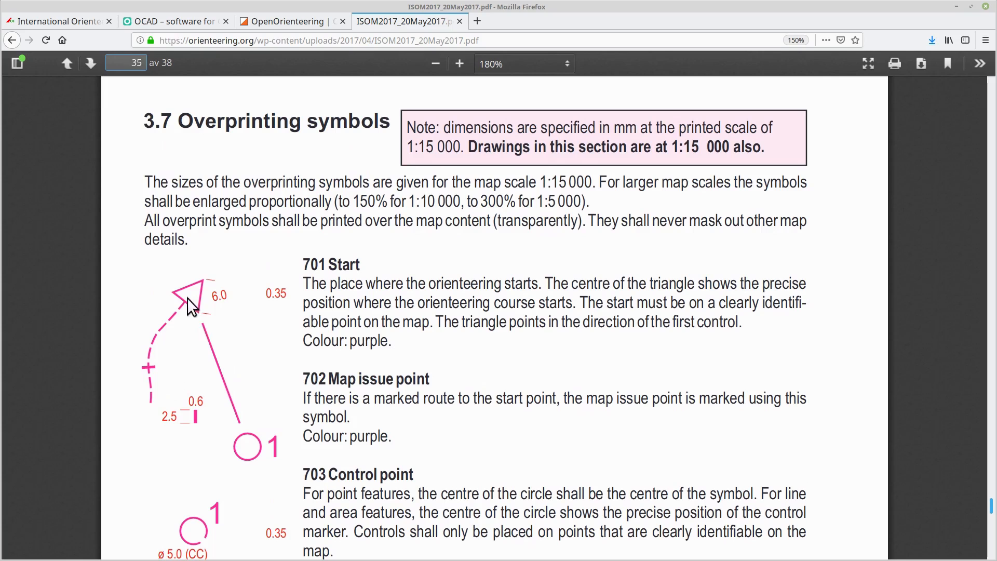
scroll(239, 413, down, 2)
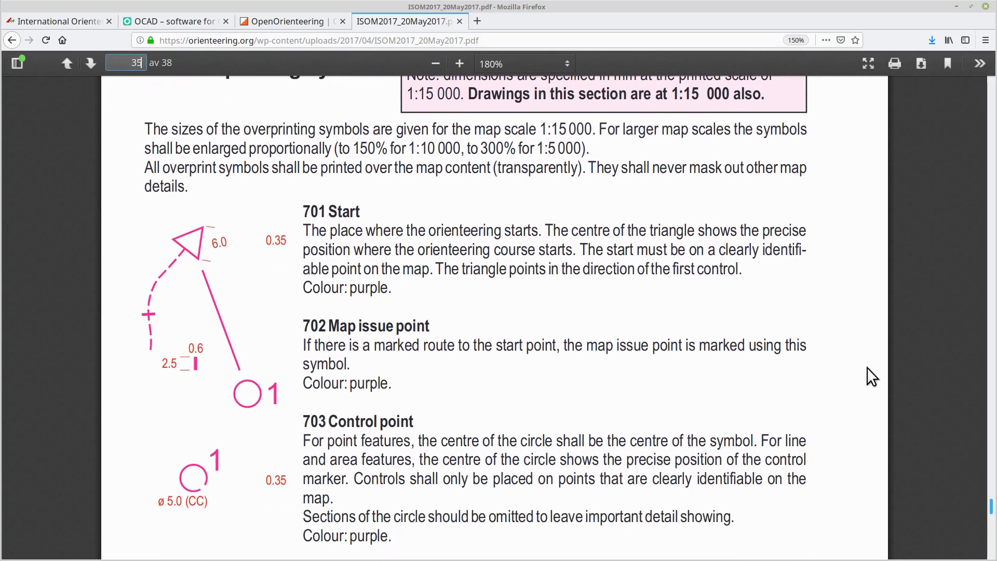
drag(992, 514, 994, 336)
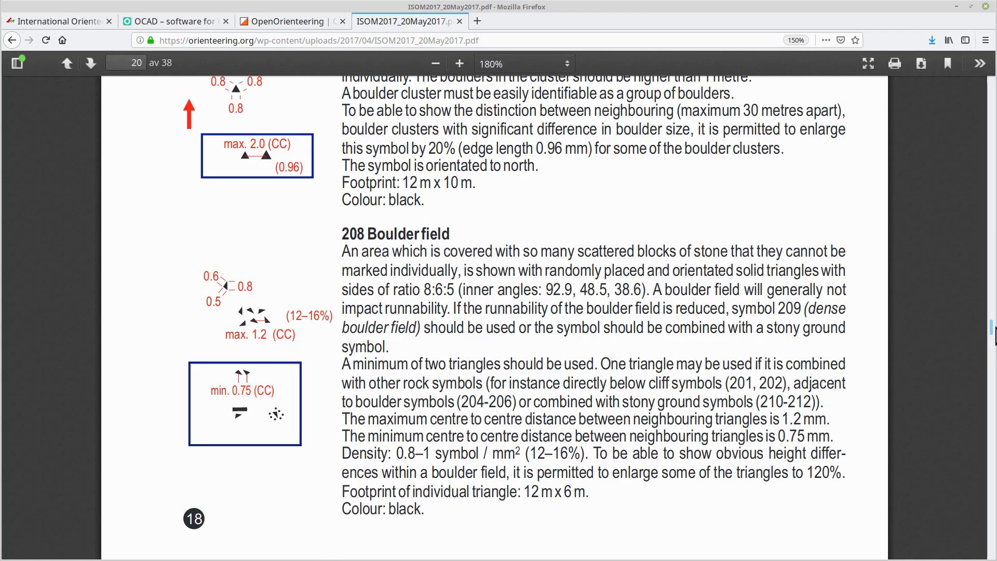
drag(994, 336, 995, 503)
scroll(571, 382, down, 15)
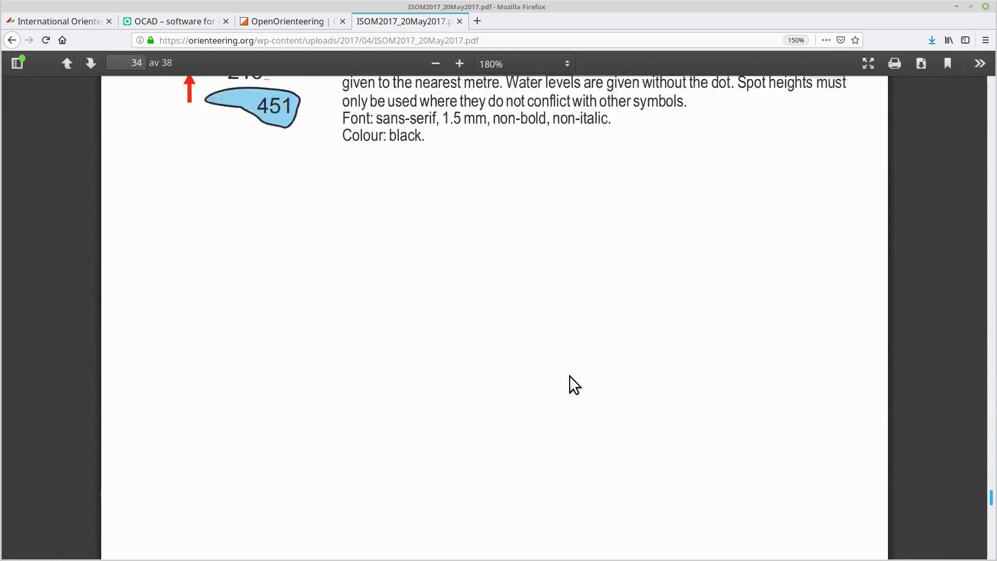
scroll(345, 381, up, 6)
scroll(311, 374, down, 3)
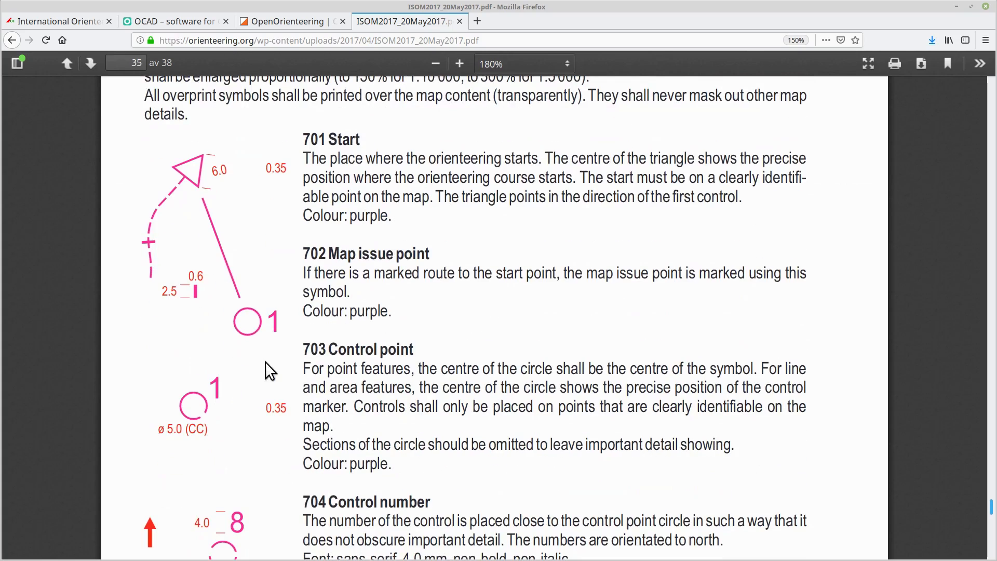
scroll(324, 238, up, 4)
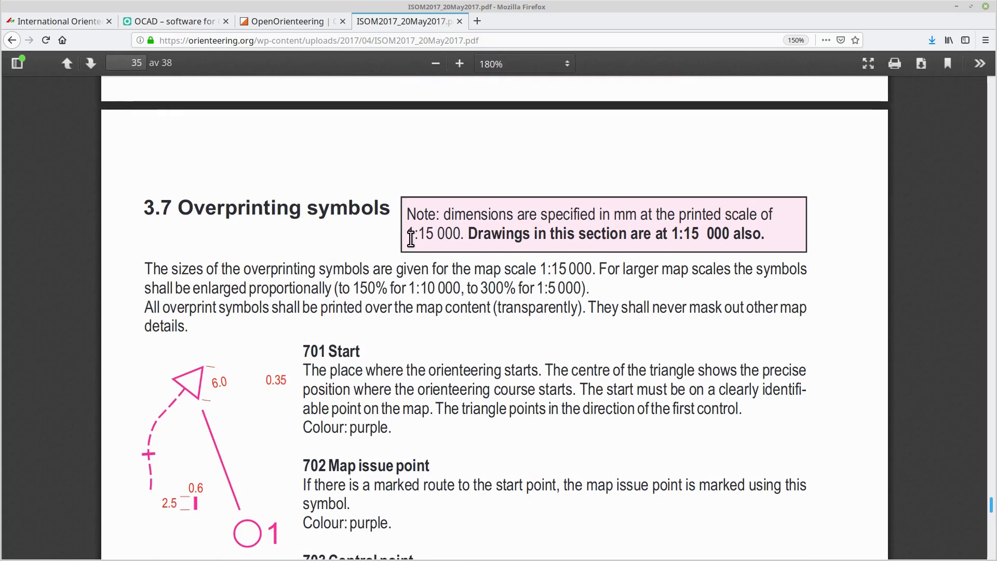
drag(421, 232, 461, 235)
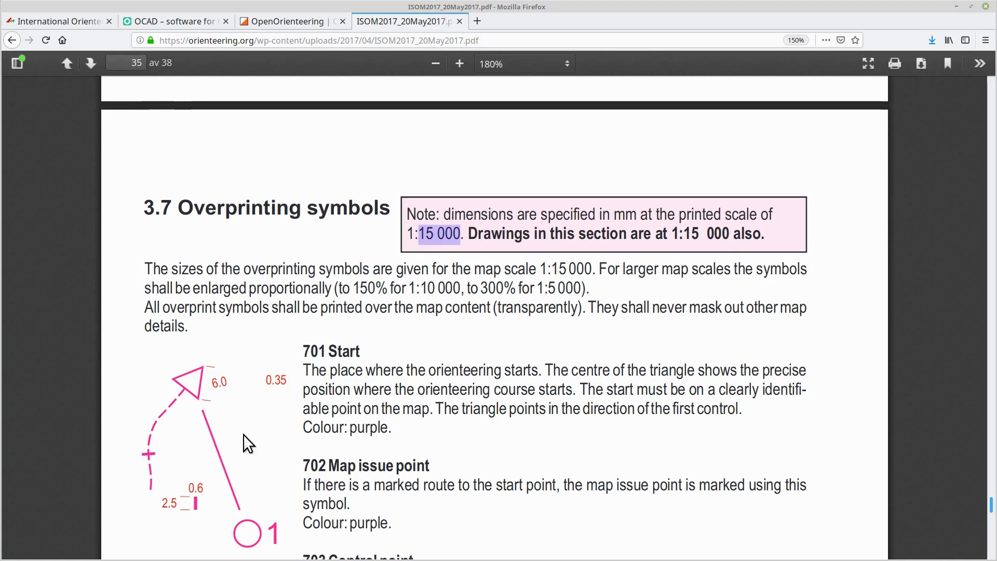
scroll(300, 432, down, 2)
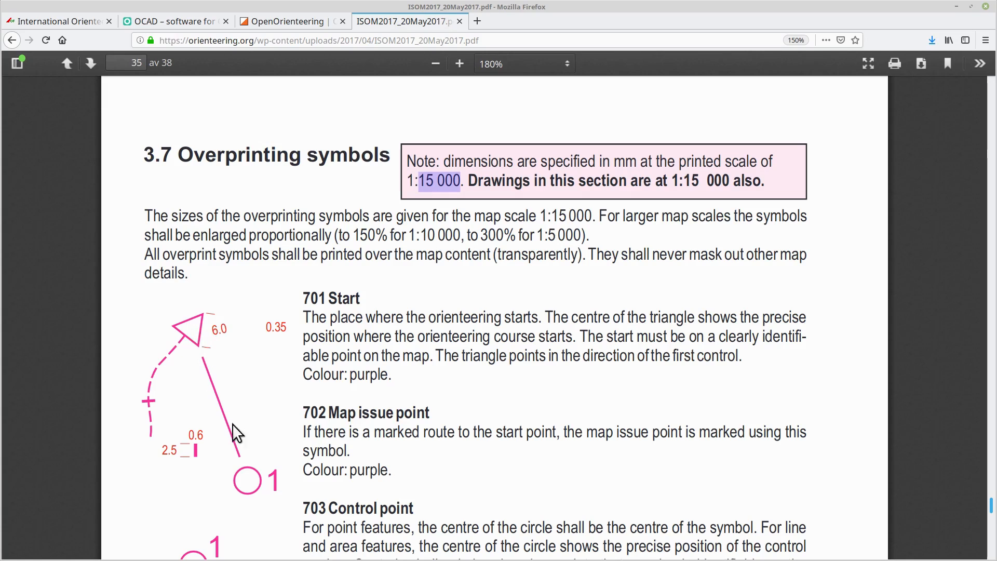
scroll(317, 436, down, 4)
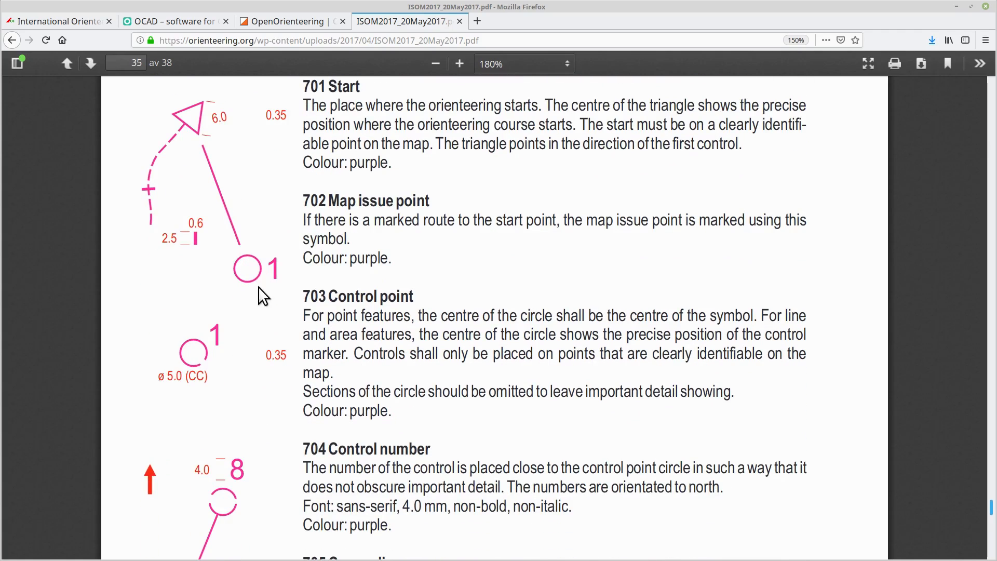
scroll(289, 378, down, 9)
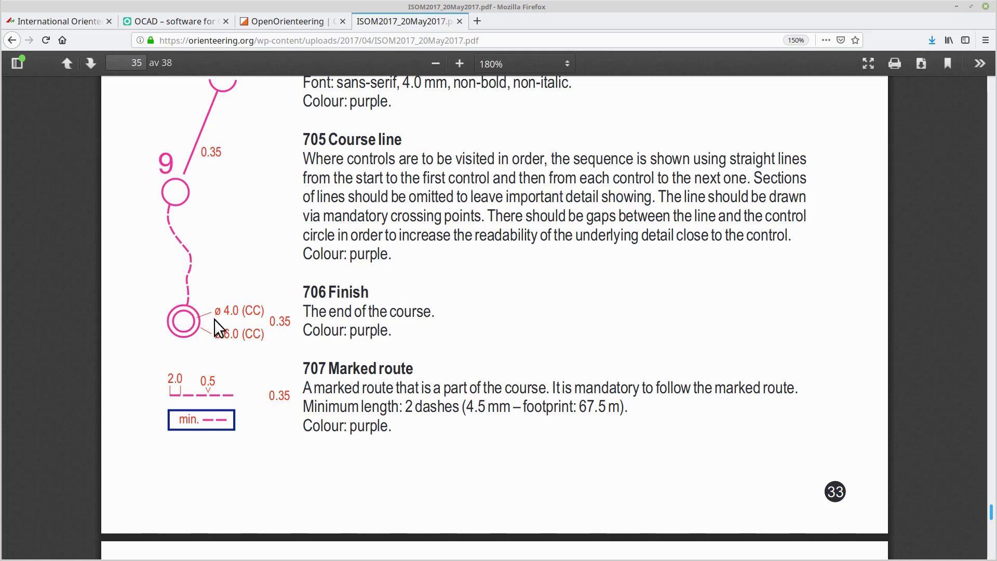
scroll(380, 172, up, 5)
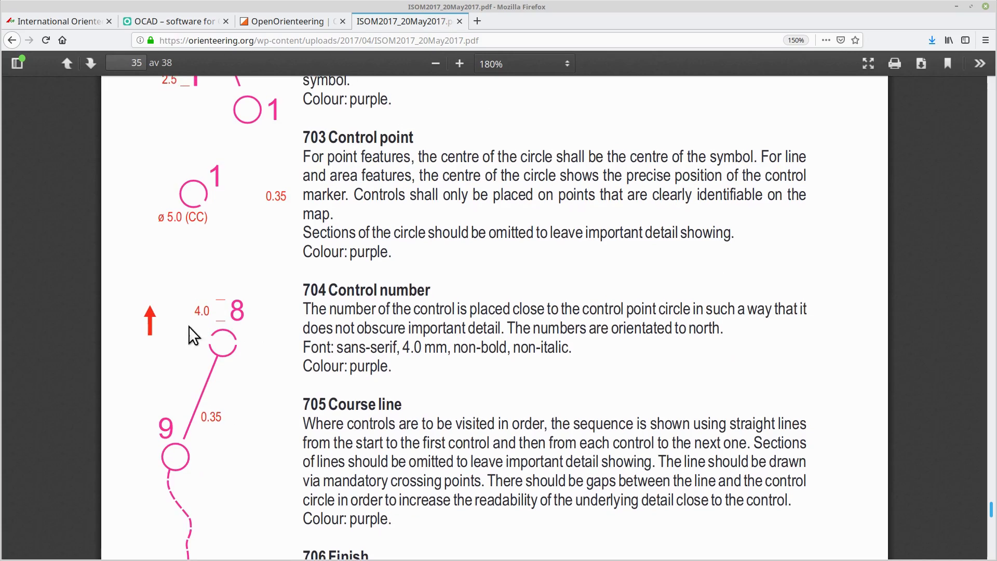
scroll(203, 218, up, 3)
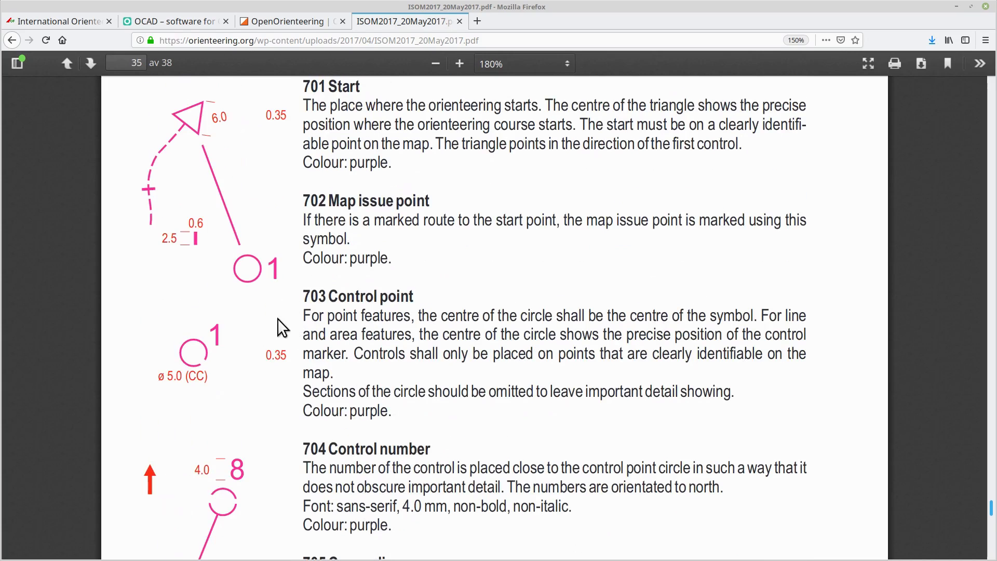
scroll(307, 262, up, 1)
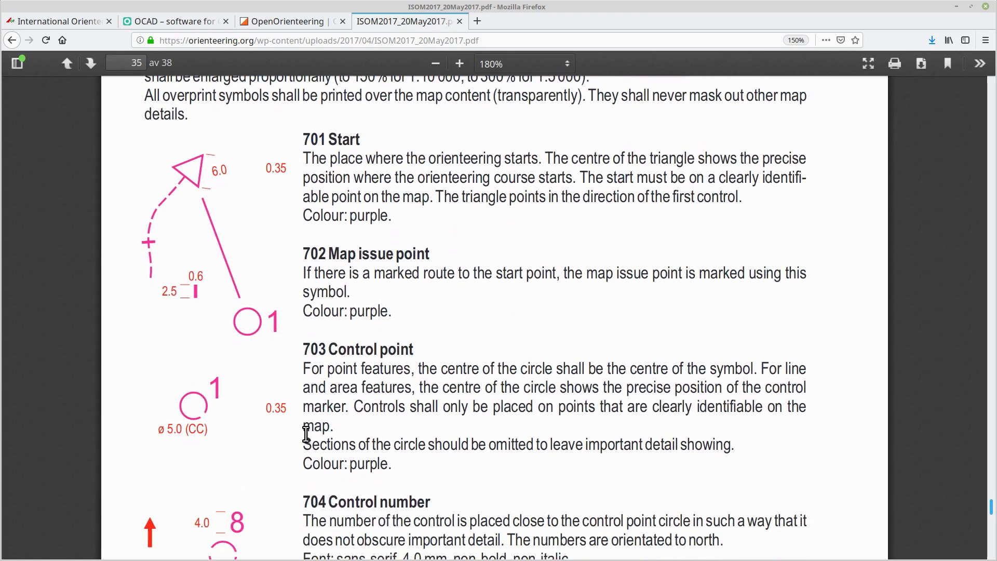
- Switch to QGIS and create a temporary scratch layer named OL Course with LineString / CompoundCurve geometry
key(alt+Tab)
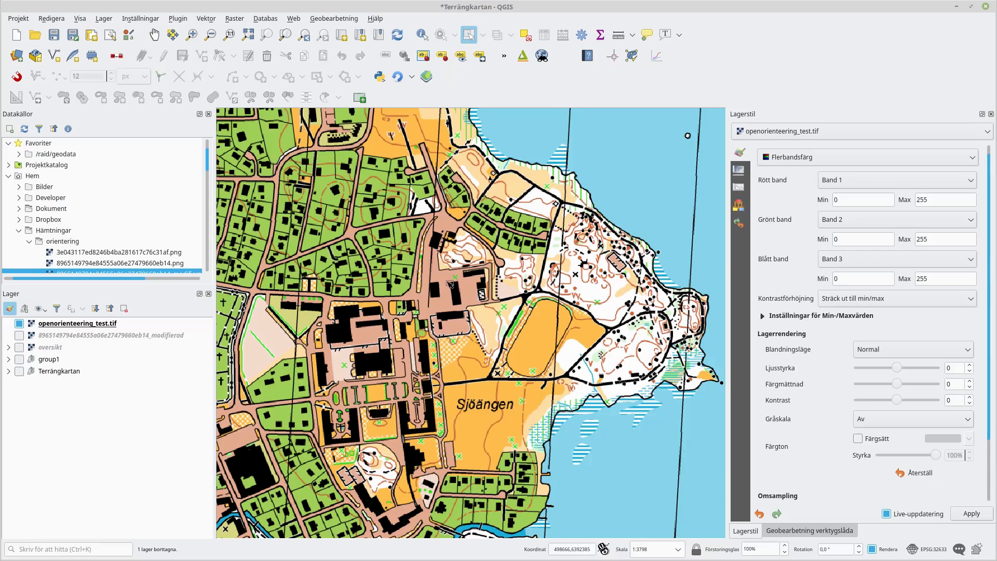
scroll(450, 280, down, 1)
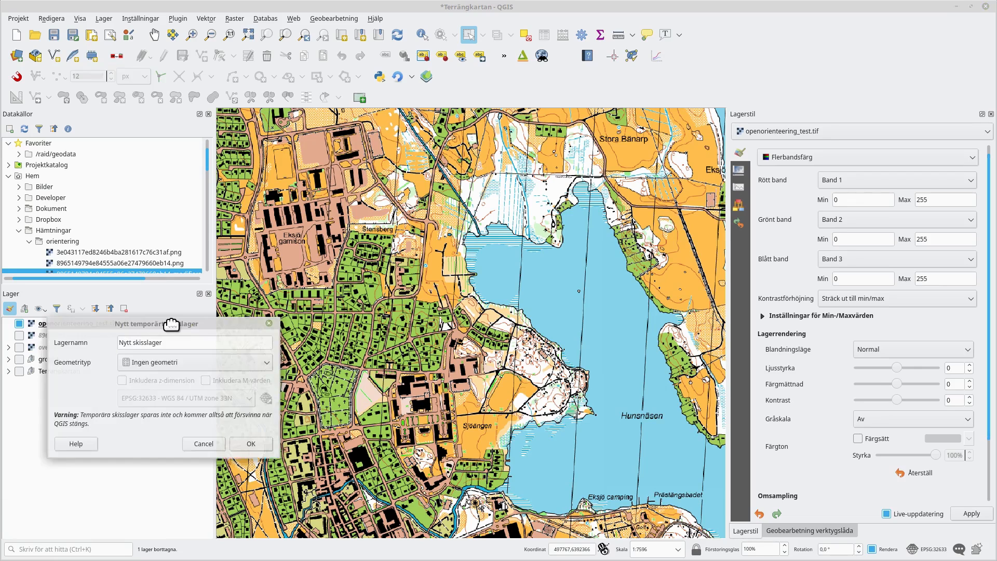
drag(167, 319, 491, 282)
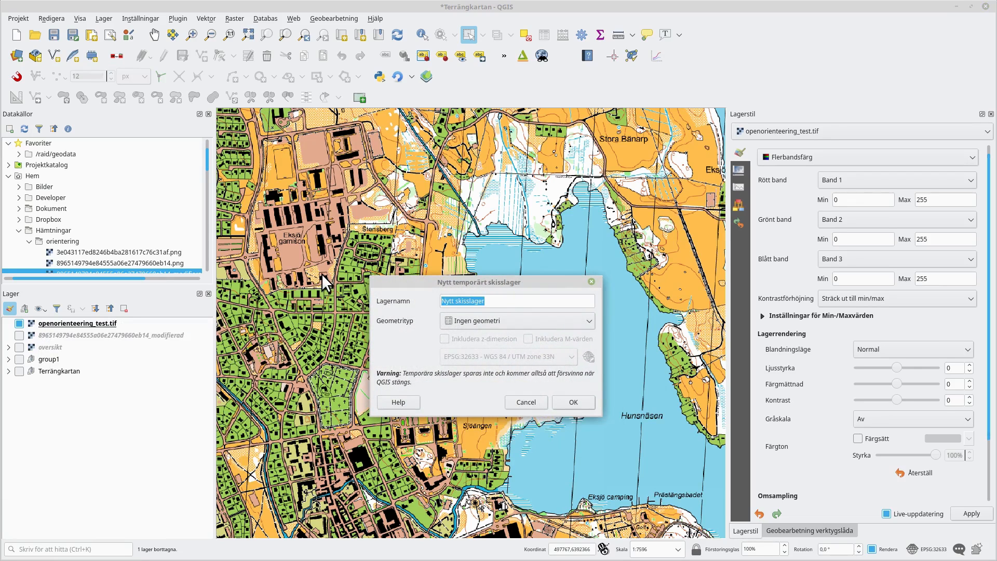
text(OL Course)
click(451, 312)
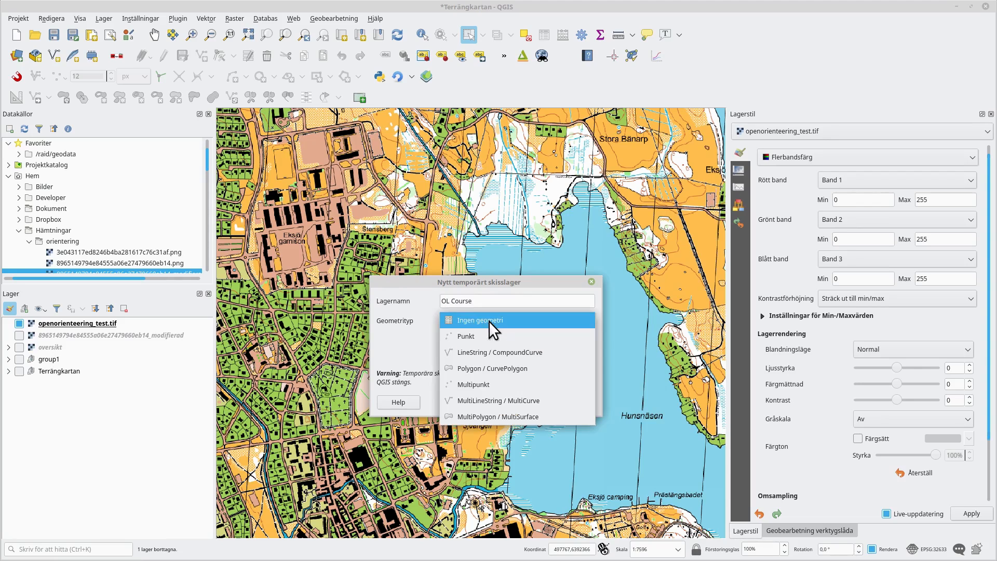
click(486, 355)
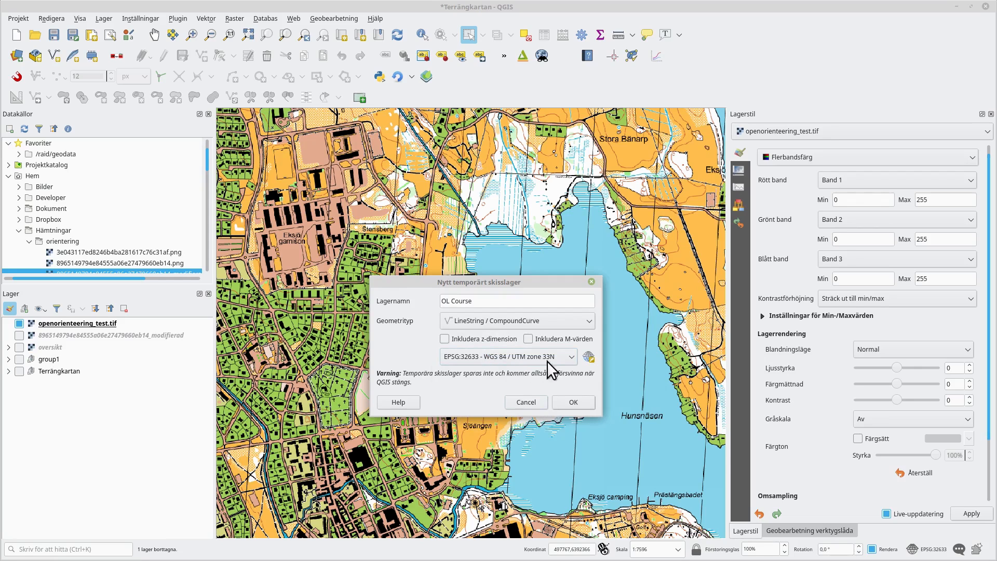
click(573, 403)
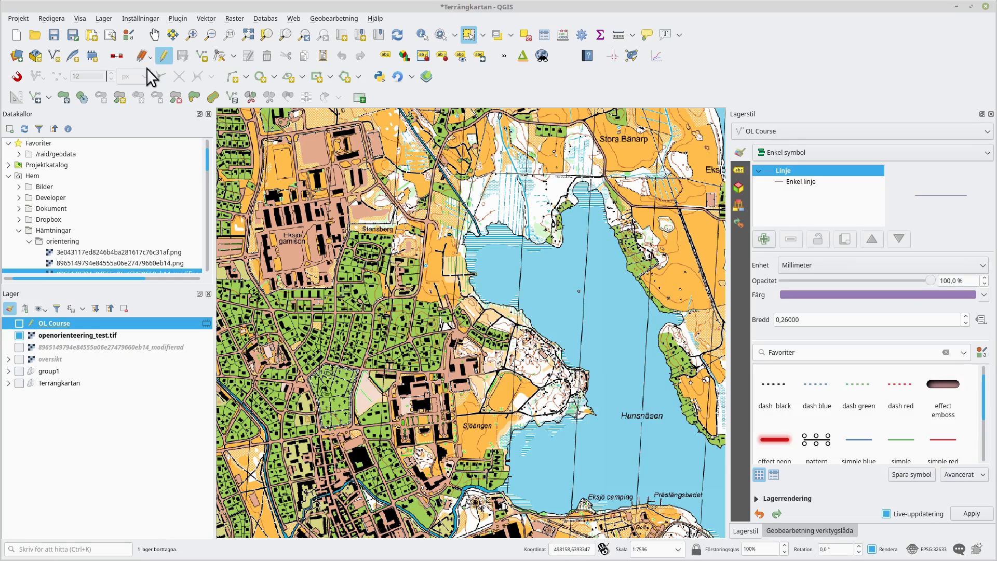
- Toggle editing on the OL Course layer and draw the course line around the lake
click(201, 53)
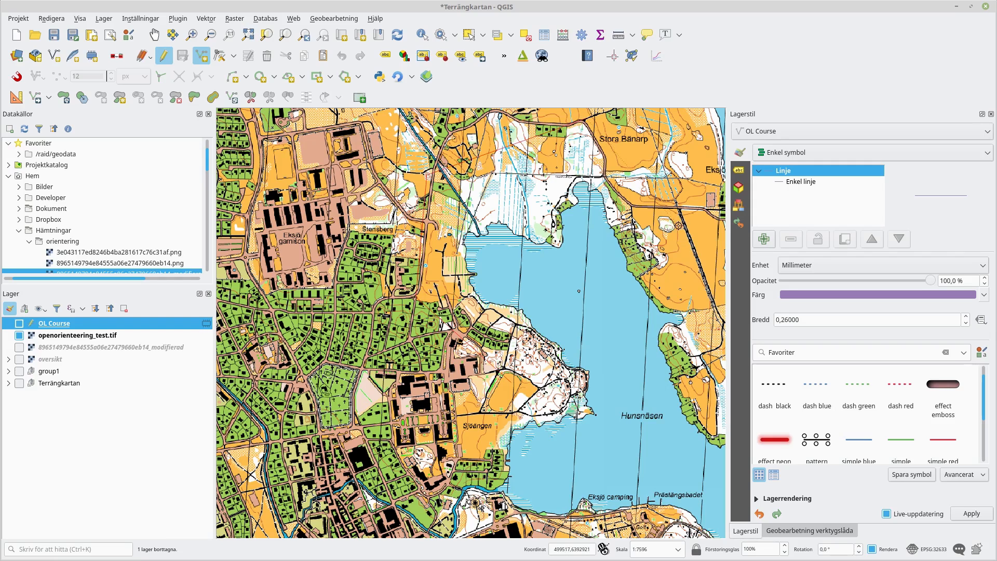
click(545, 231)
right_click(517, 373)
- Hide the openorienteering_test.tif layer to view the course line on its own
scroll(819, 320, up, 8)
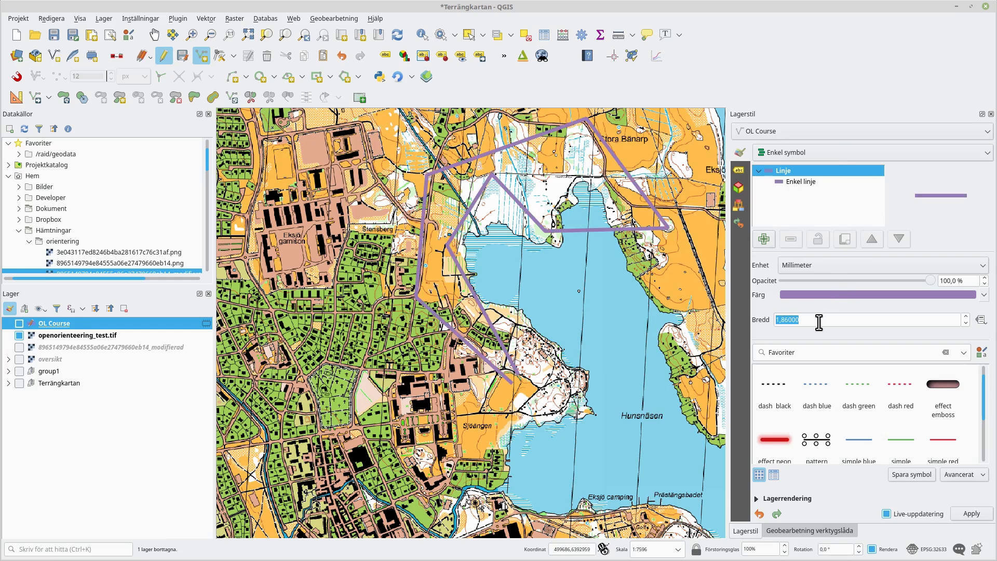
scroll(865, 314, down, 2)
drag(550, 291, 487, 394)
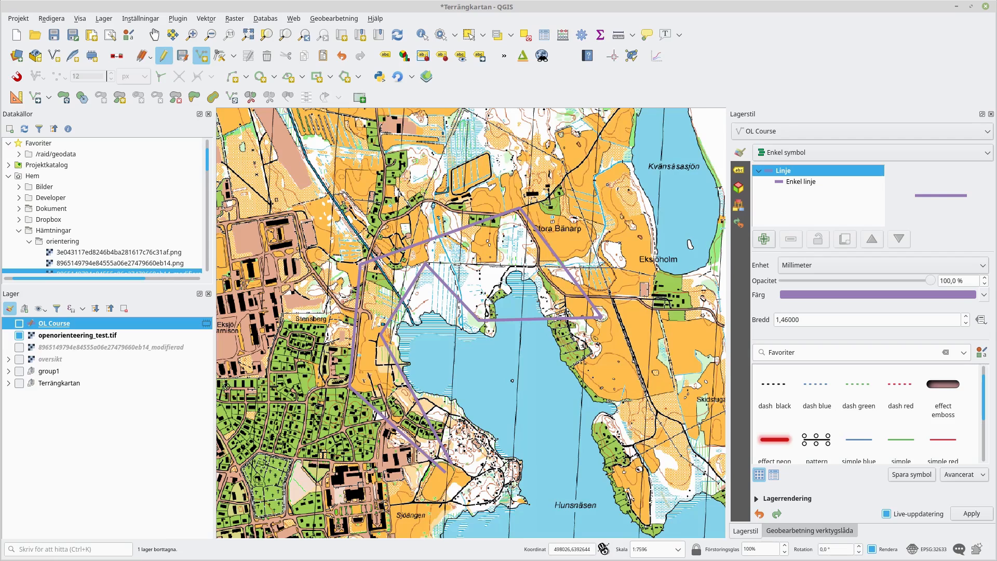
click(20, 336)
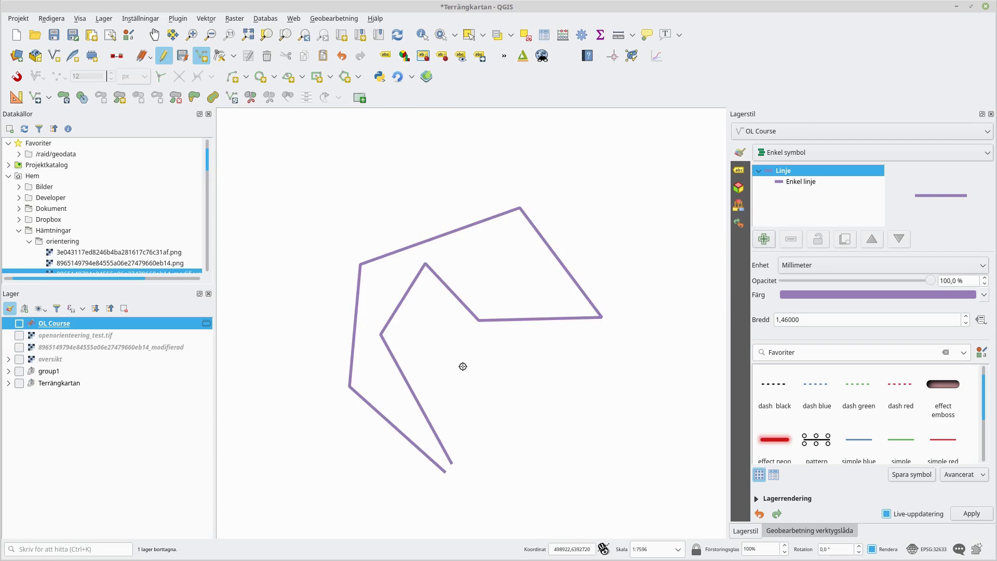
scroll(508, 329, up, 1)
scroll(508, 329, down, 1)
key(alt+Tab)
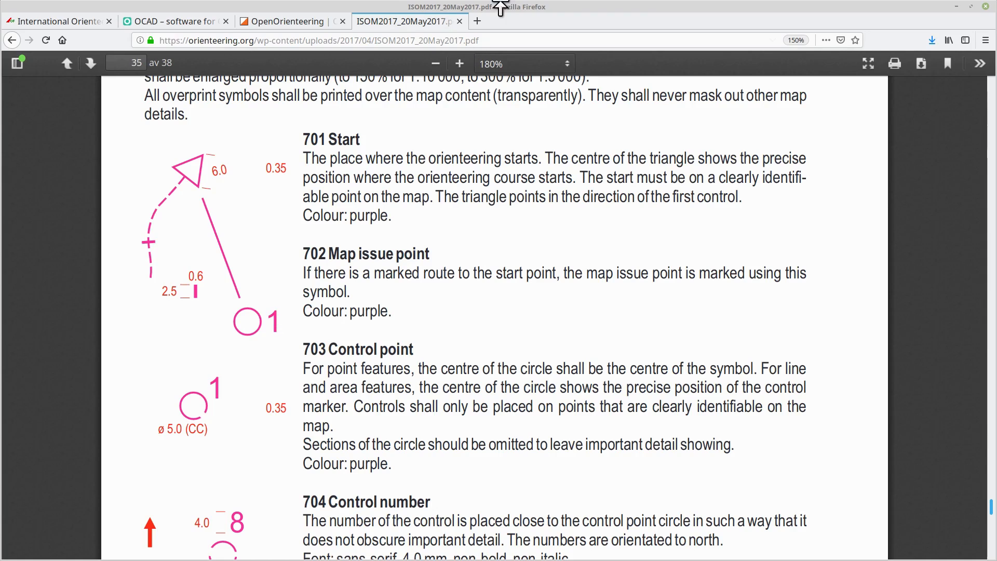
- Pick the course line colour from the pink control symbol in the ISOM PDF, giving #fb3199
drag(548, 9, 341, 10)
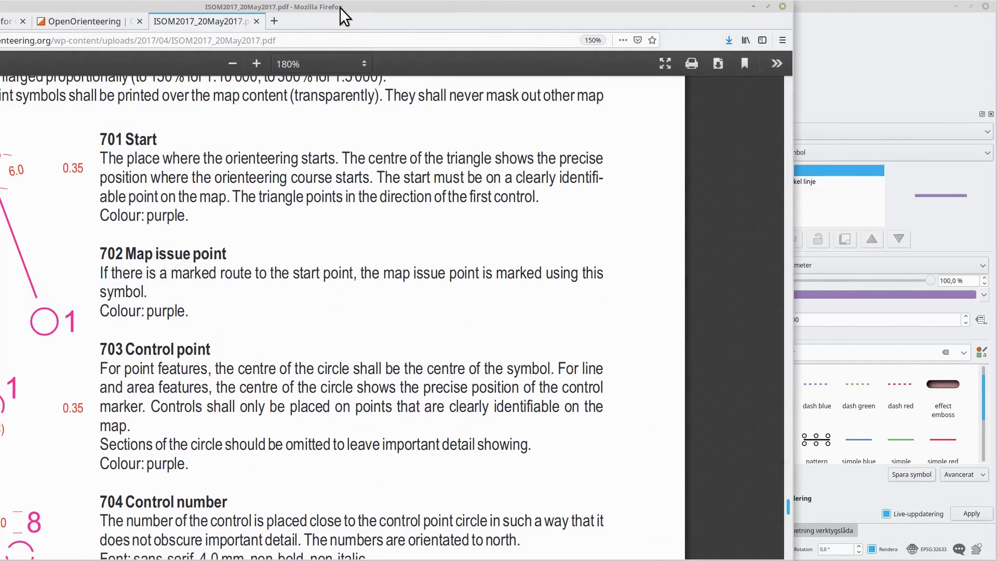
click(892, 294)
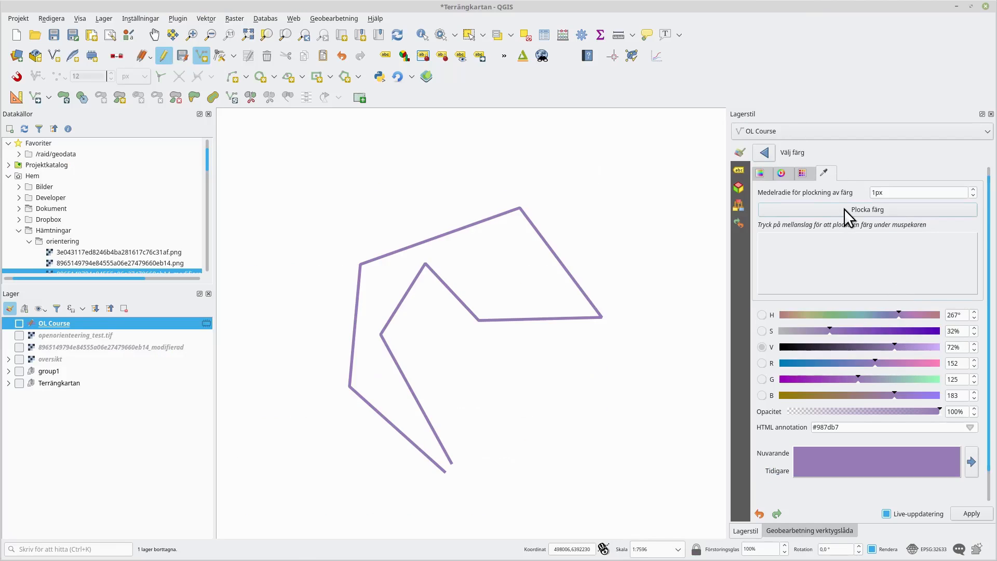
key(alt+Tab)
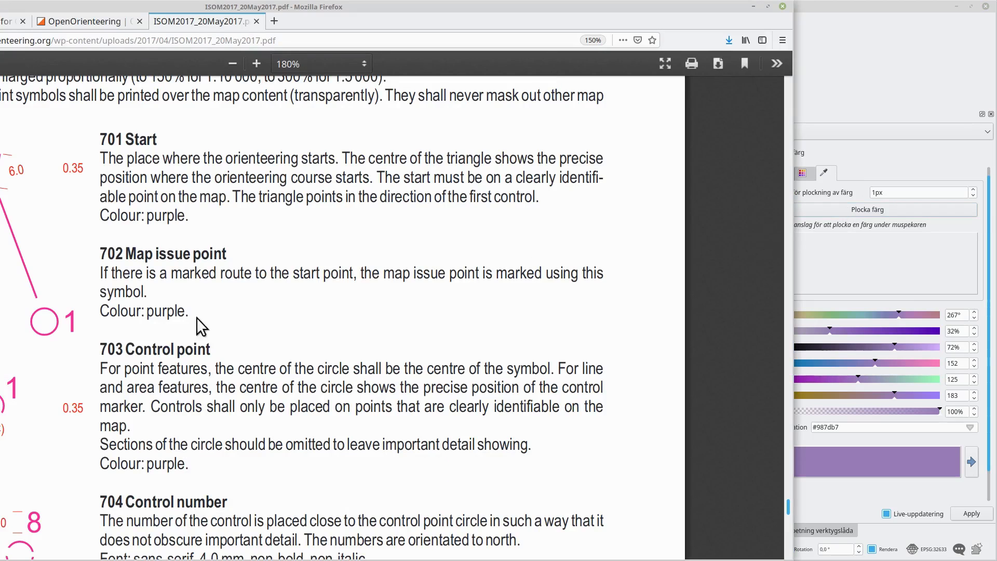
drag(306, 7, 510, 229)
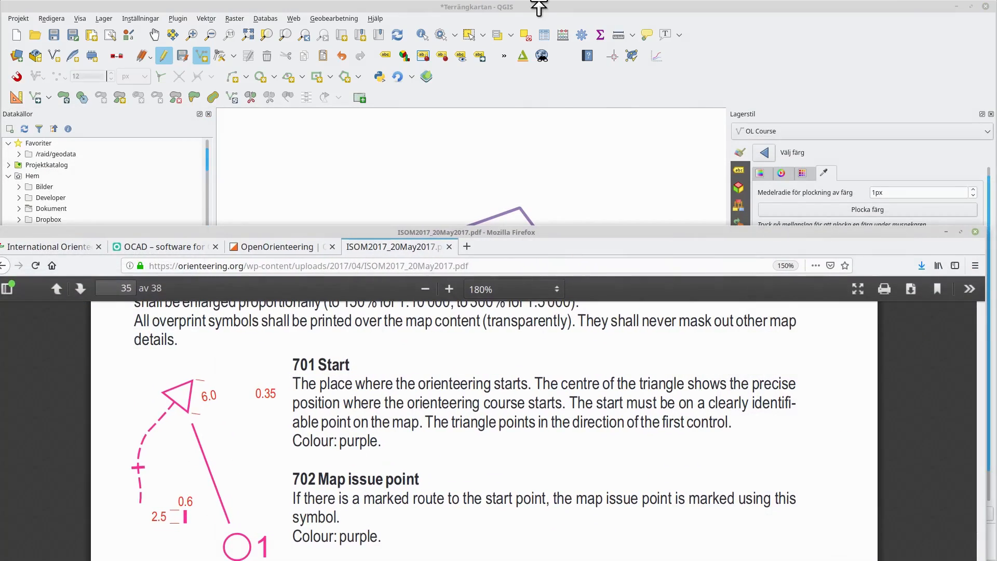
drag(540, 10, 0, 29)
drag(381, 229, 392, 34)
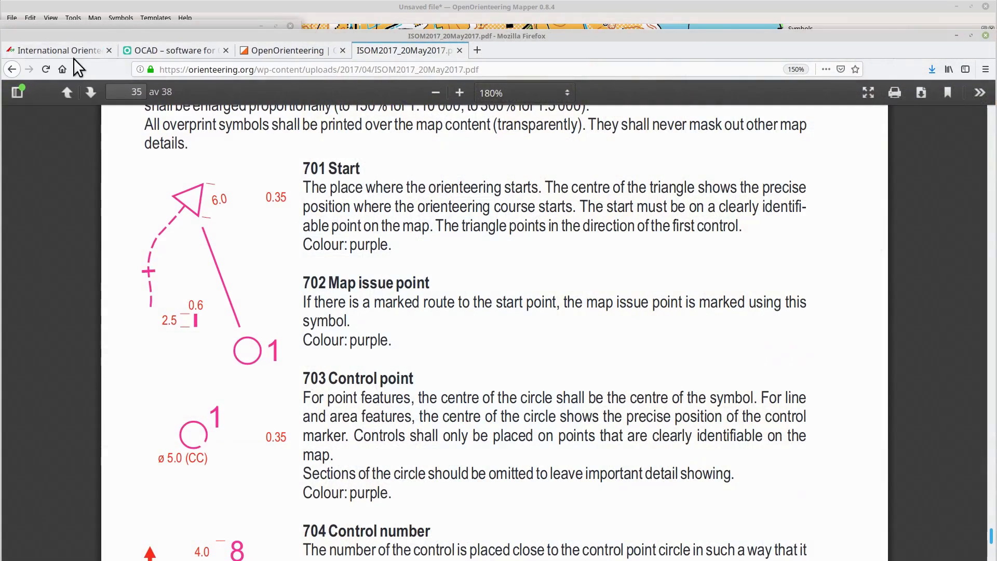
drag(330, 35, 338, 36)
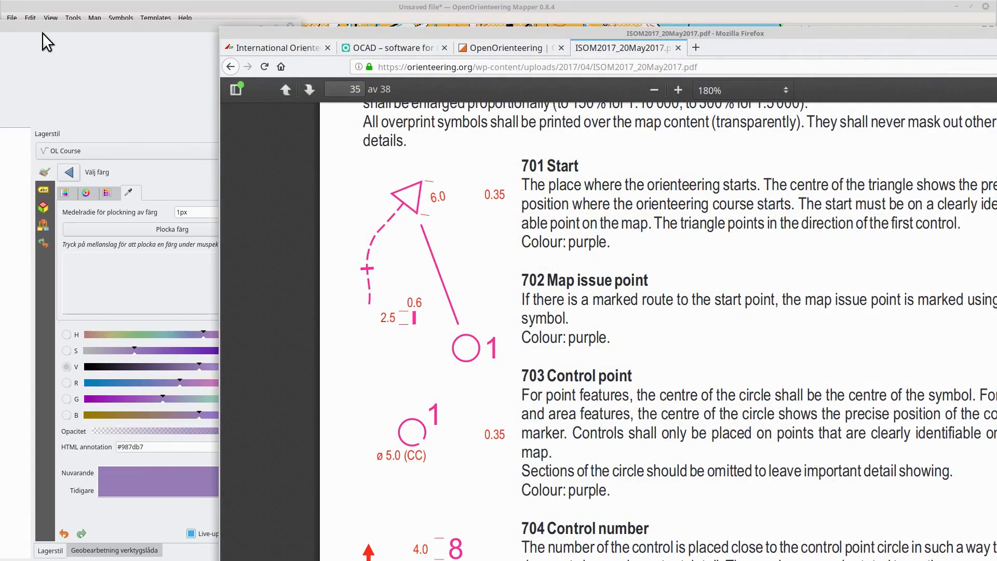
click(45, 35)
click(186, 229)
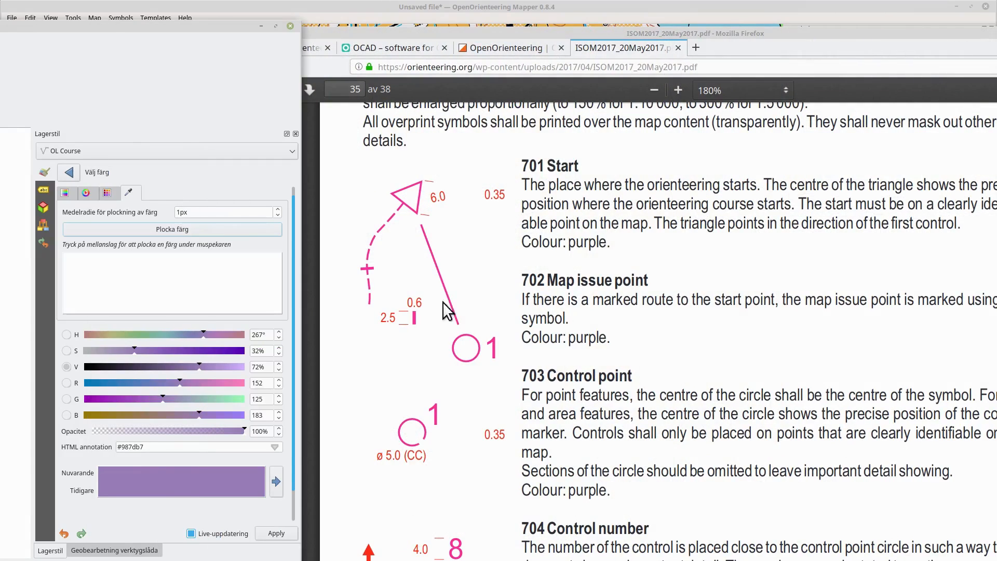
click(493, 348)
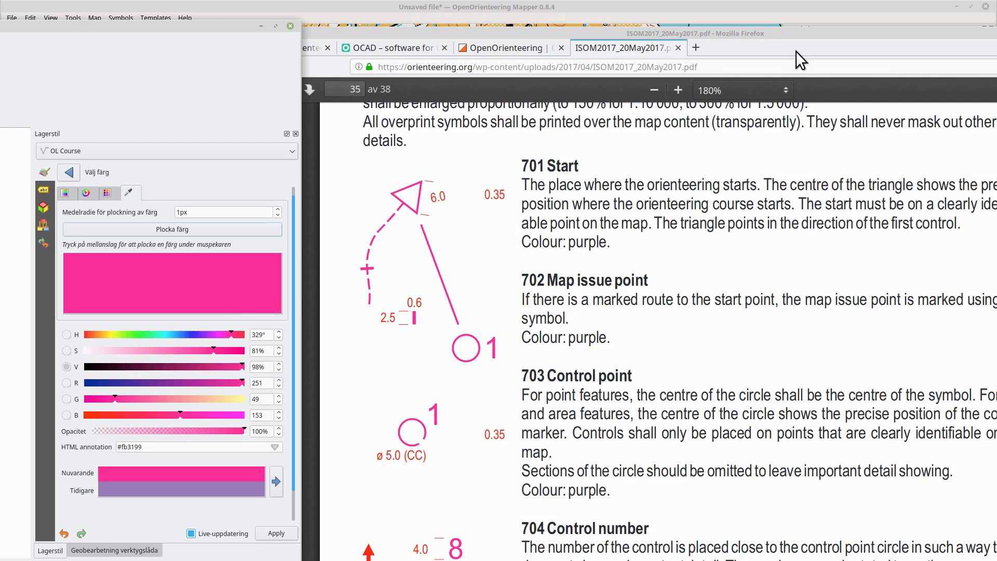
drag(753, 37, 529, 9)
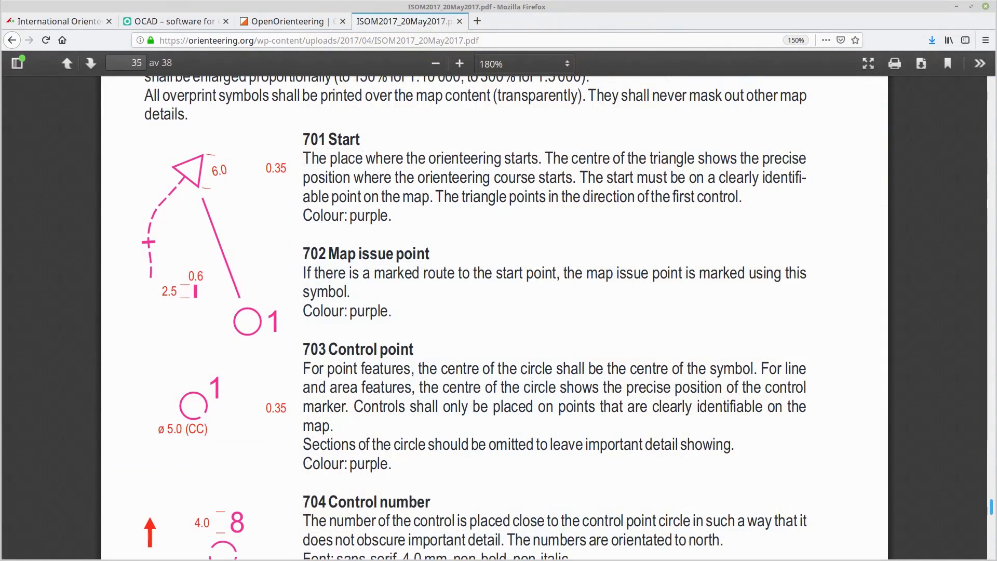
click(1, 25)
drag(96, 27, 792, 16)
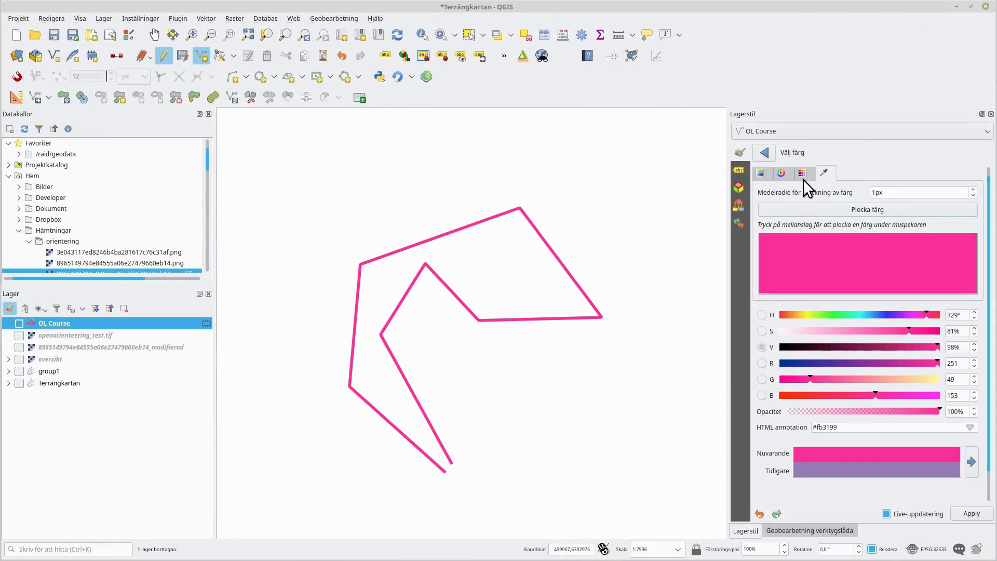
- Return to the line symbol settings and copy the course line's colour
click(764, 154)
click(884, 295)
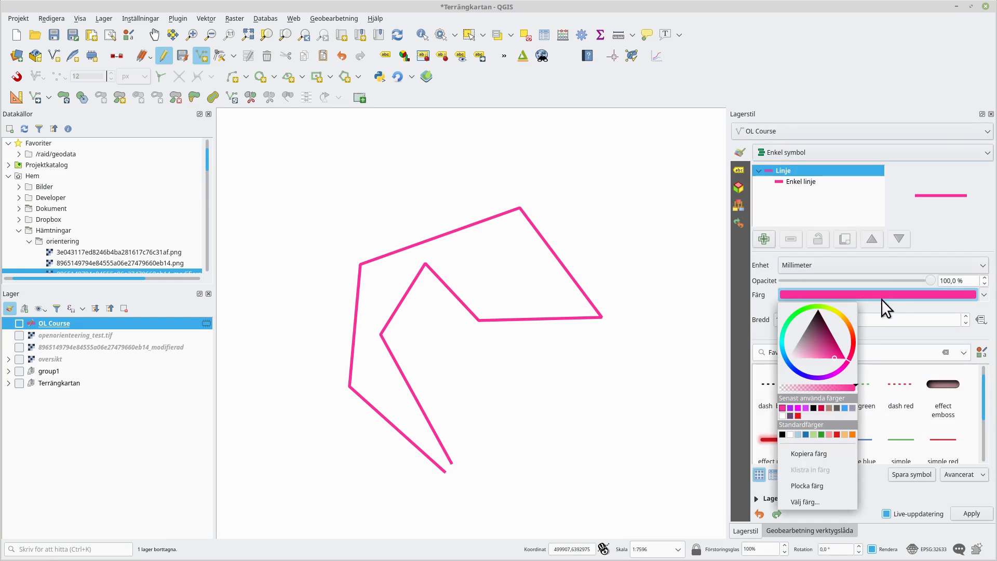
click(809, 454)
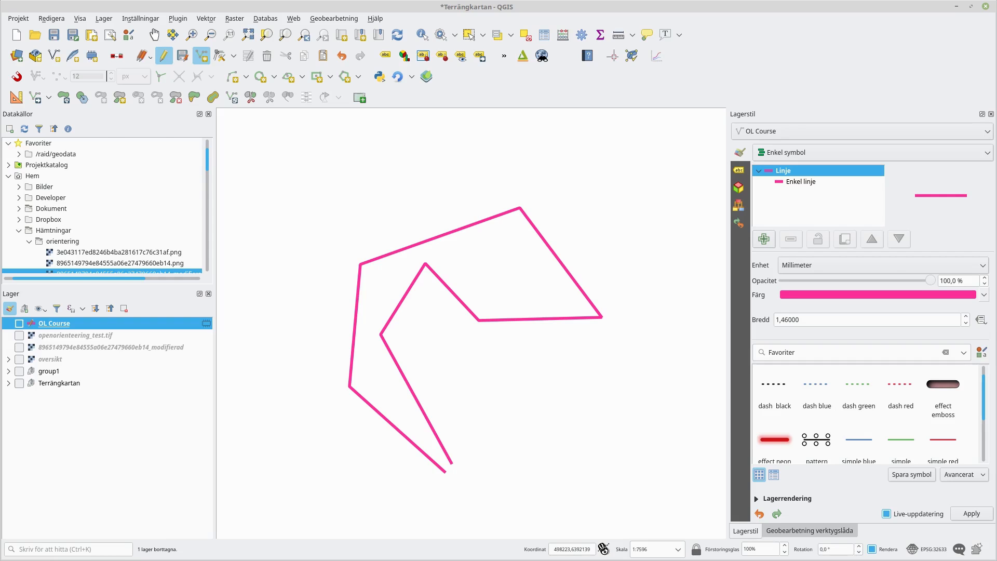
- Add a marker line symbol layer to the course style, placing markers only on the first node
key(alt+Tab)
click(767, 235)
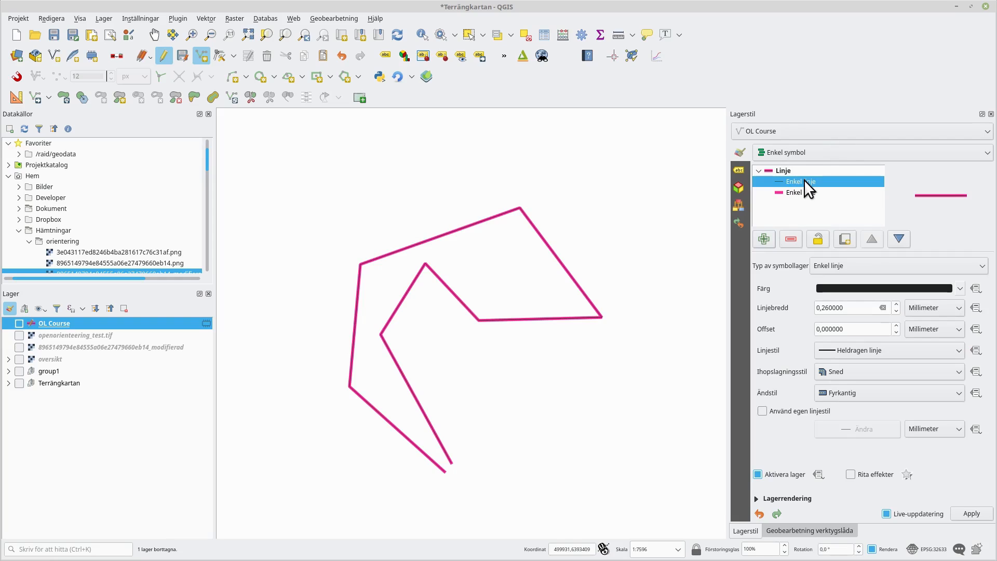
click(849, 272)
click(852, 254)
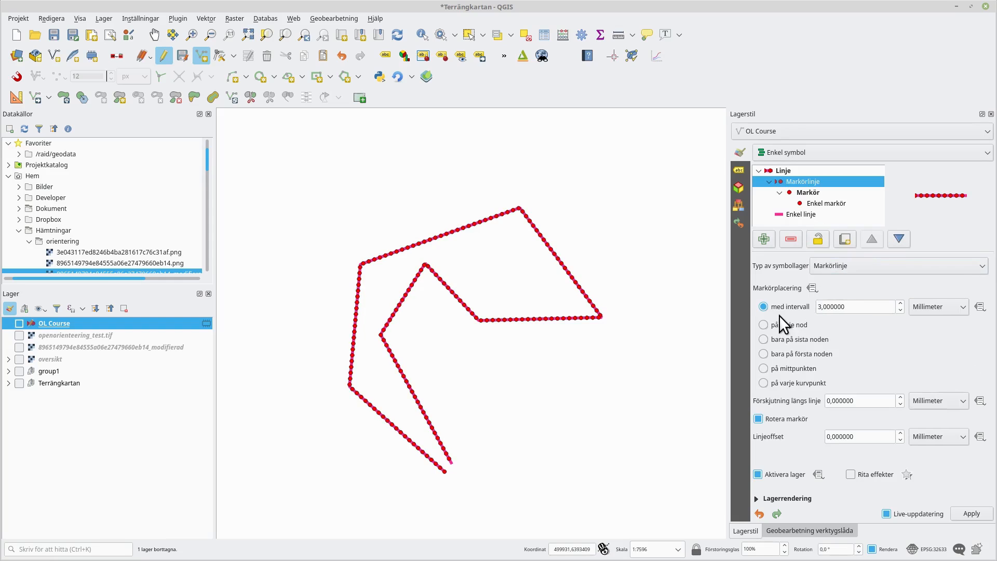
click(764, 353)
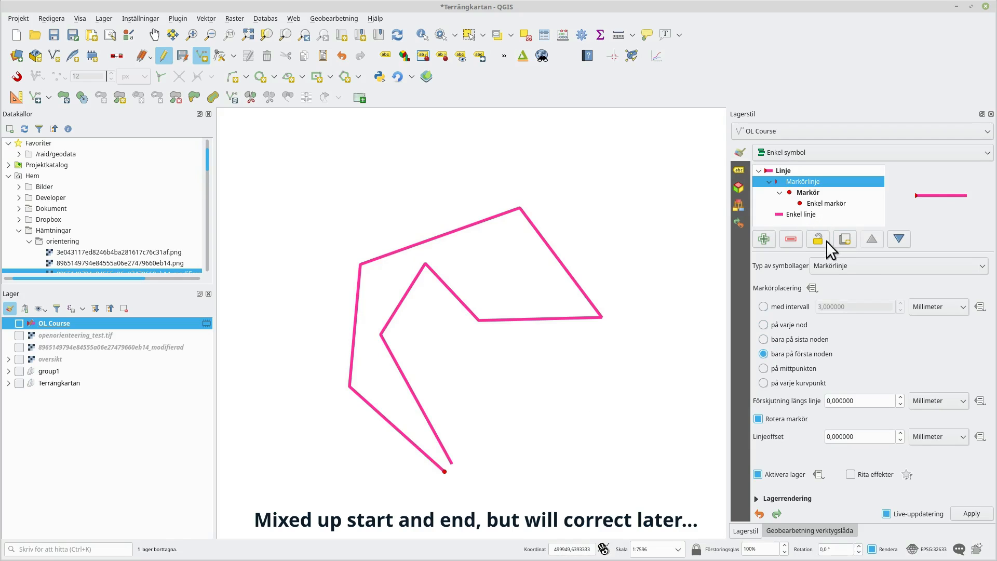
- Read the 706 Finish section of the ISOM PDF for the finish circle diameters
click(827, 202)
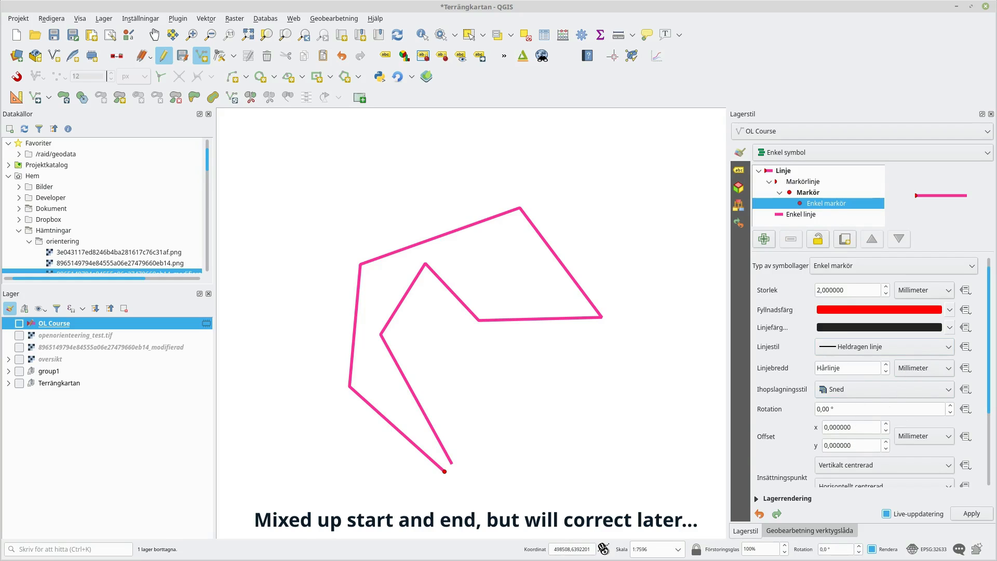
key(alt+Tab)
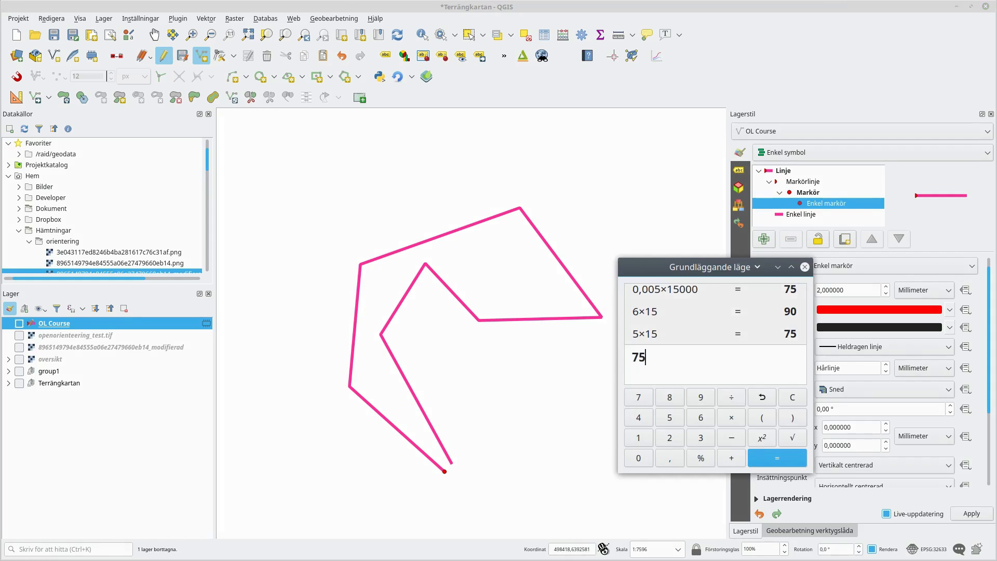
key(alt+Tab)
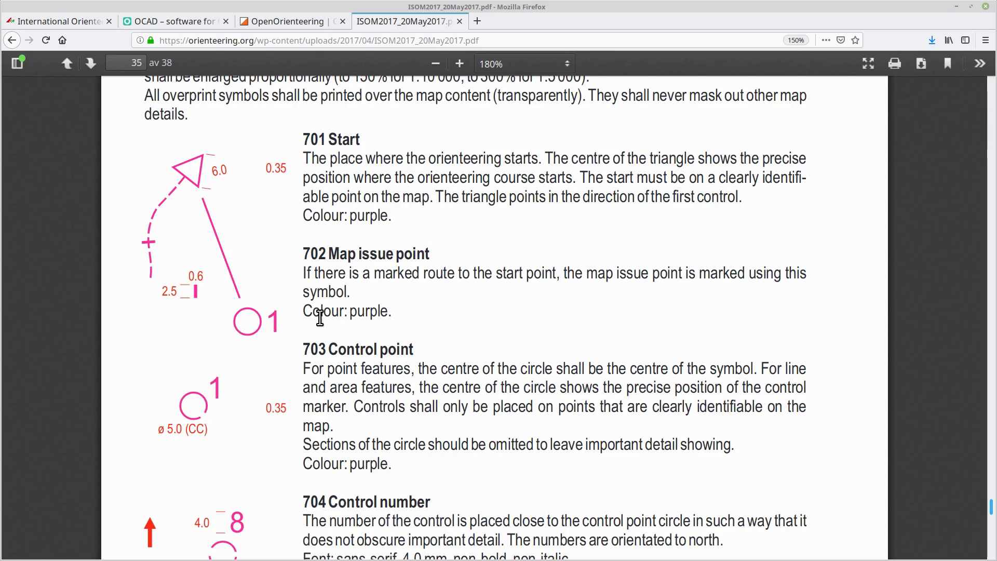
scroll(317, 317, up, 2)
scroll(317, 315, down, 12)
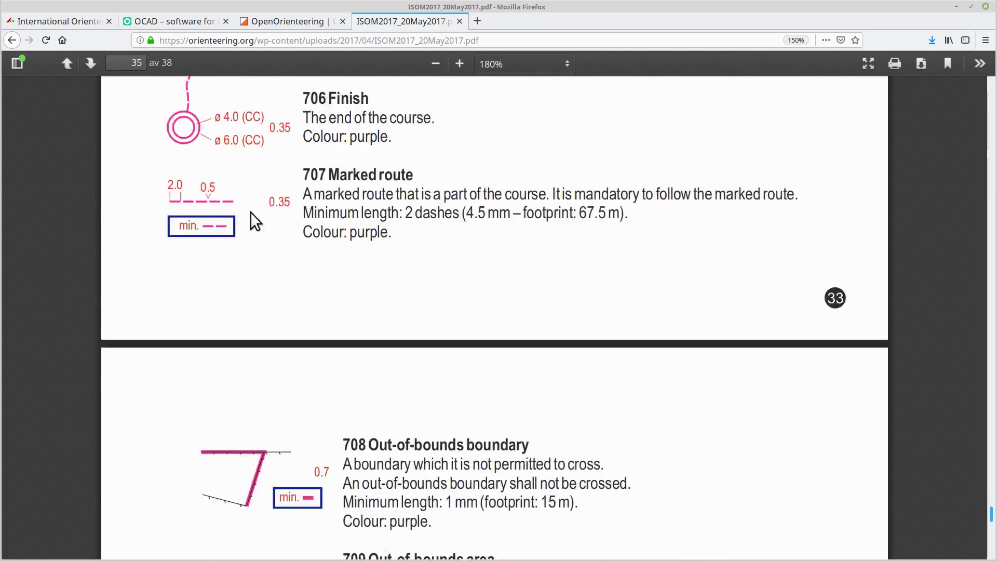
scroll(249, 213, up, 3)
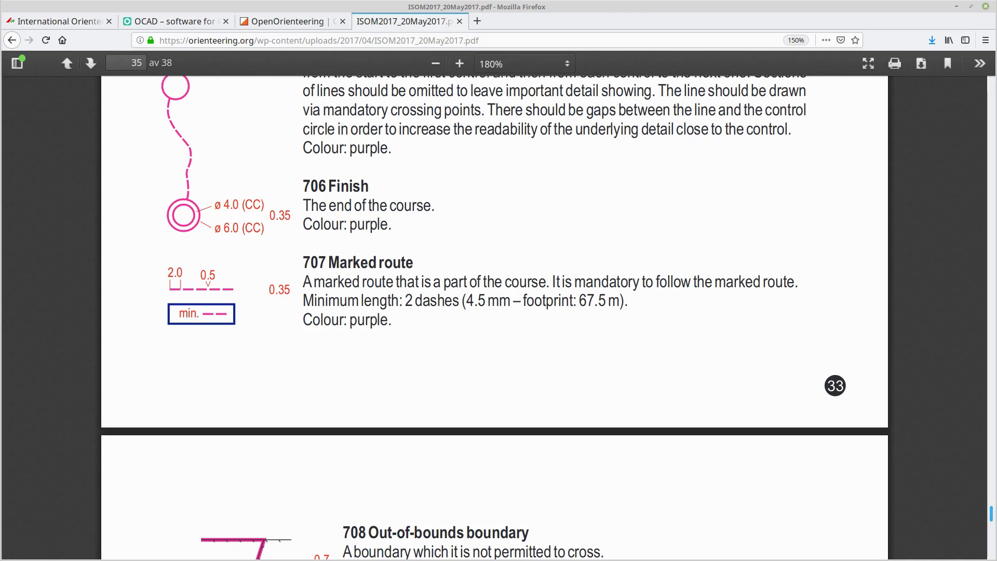
- Compute 4*15 in the calculator to convert the 4 mm finish circle to map units
key(alt+Tab)
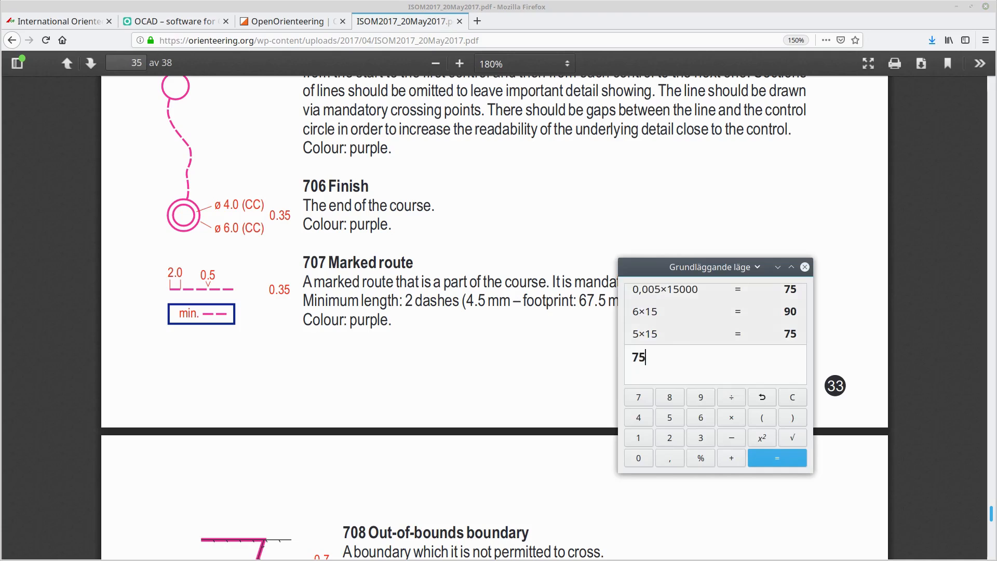
drag(721, 260, 613, 209)
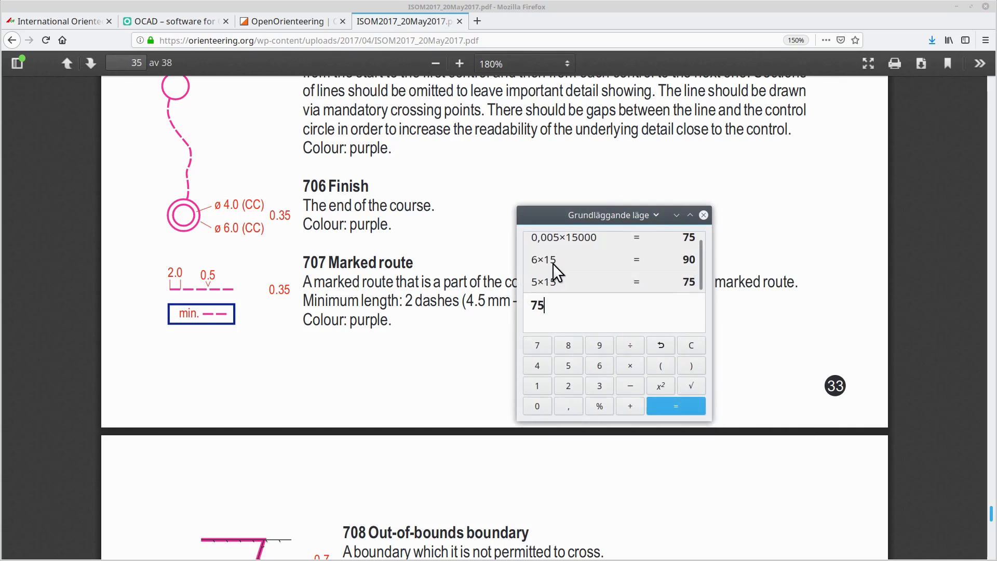
drag(604, 296, 453, 298)
text(4)
text(*15)
key(Return)
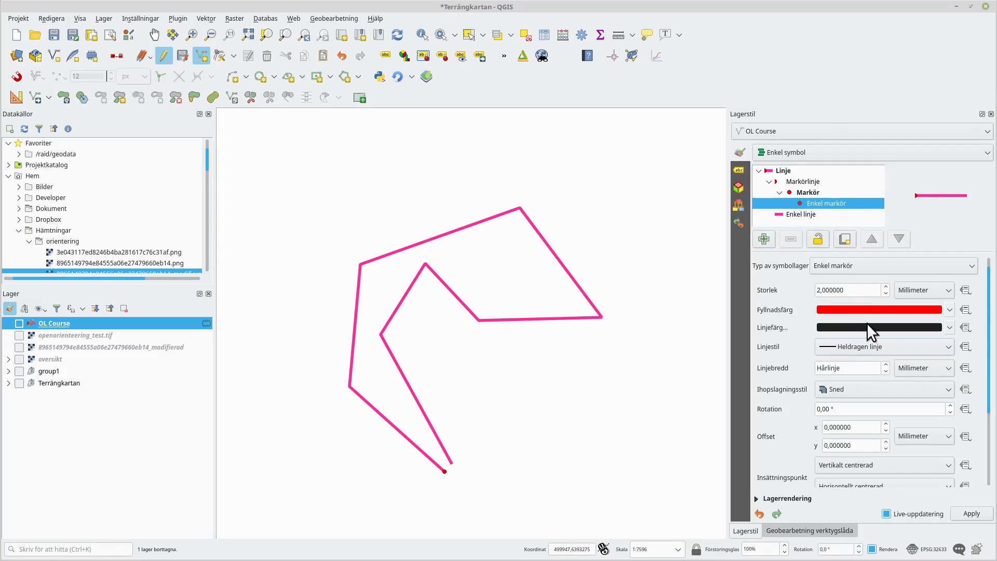
- Set the simple marker's fill to transparent
click(885, 309)
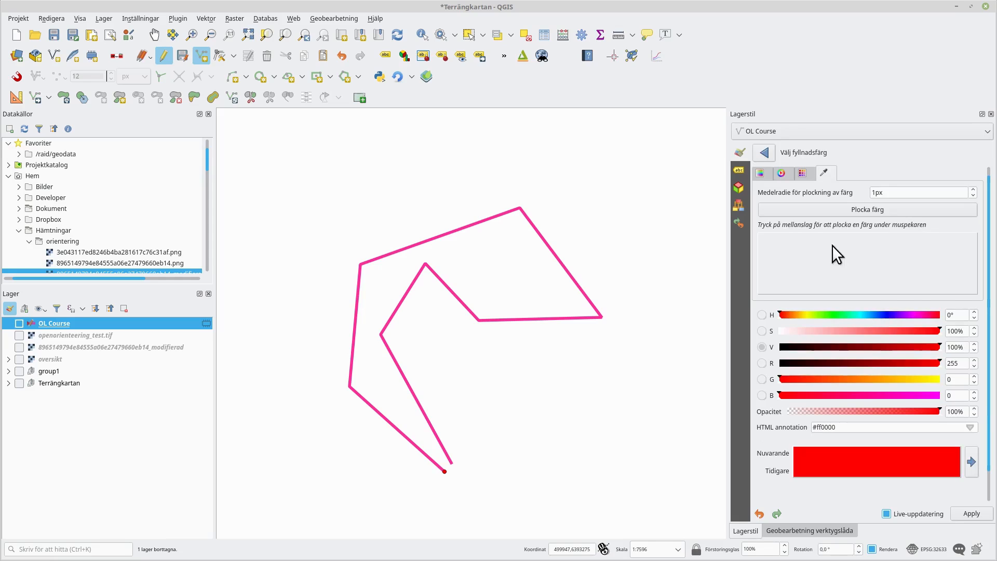
click(766, 152)
click(950, 309)
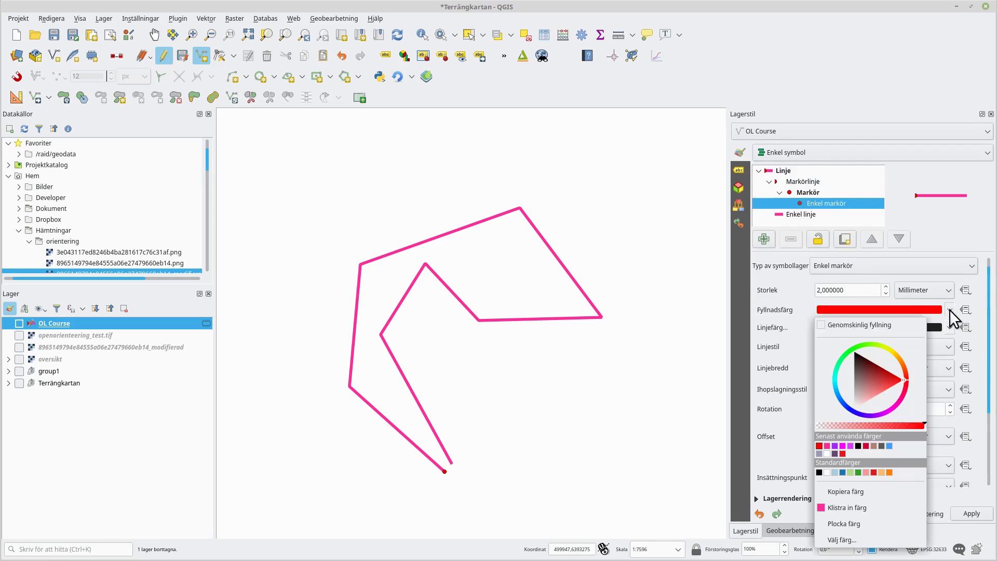
click(888, 325)
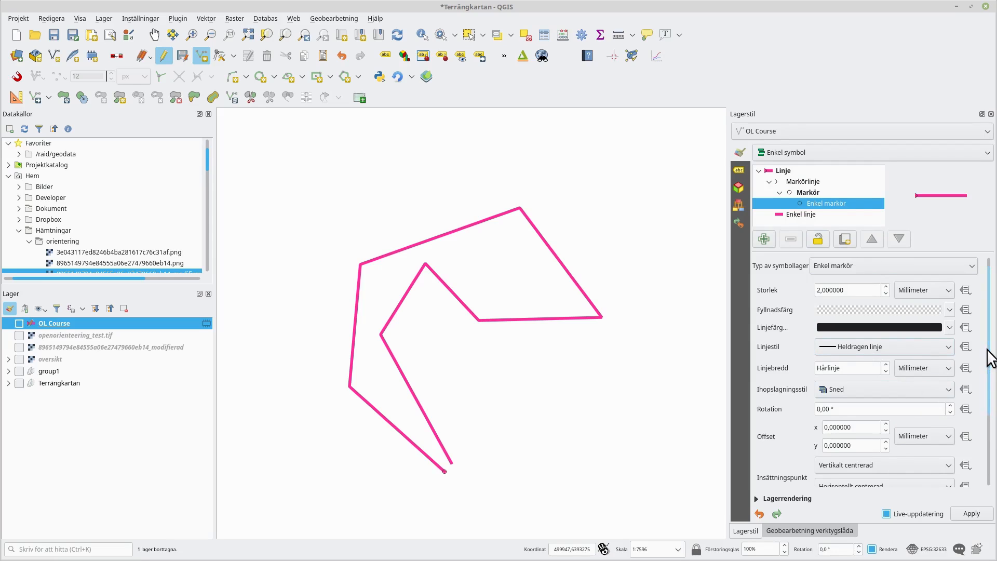
- Set the marker's offset unit to map units (Kartenheter)
scroll(995, 378, down, 2)
drag(995, 372, 995, 369)
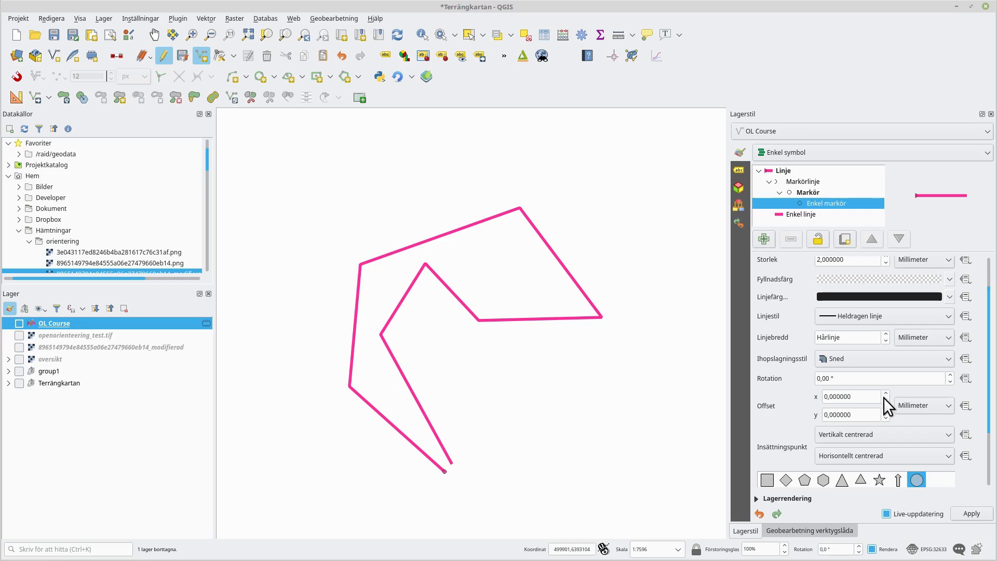
click(917, 405)
click(929, 465)
drag(865, 397, 827, 395)
click(908, 407)
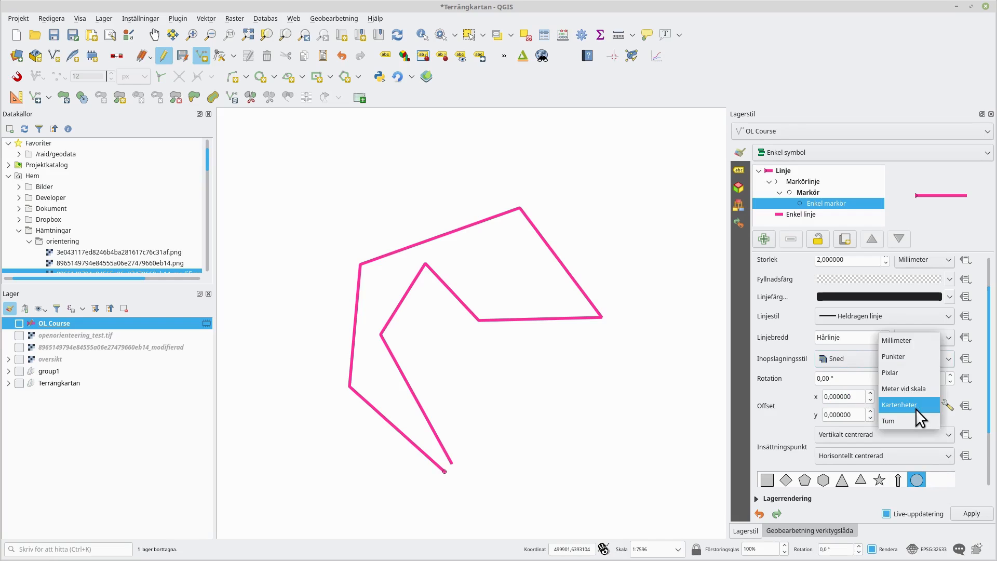
click(819, 401)
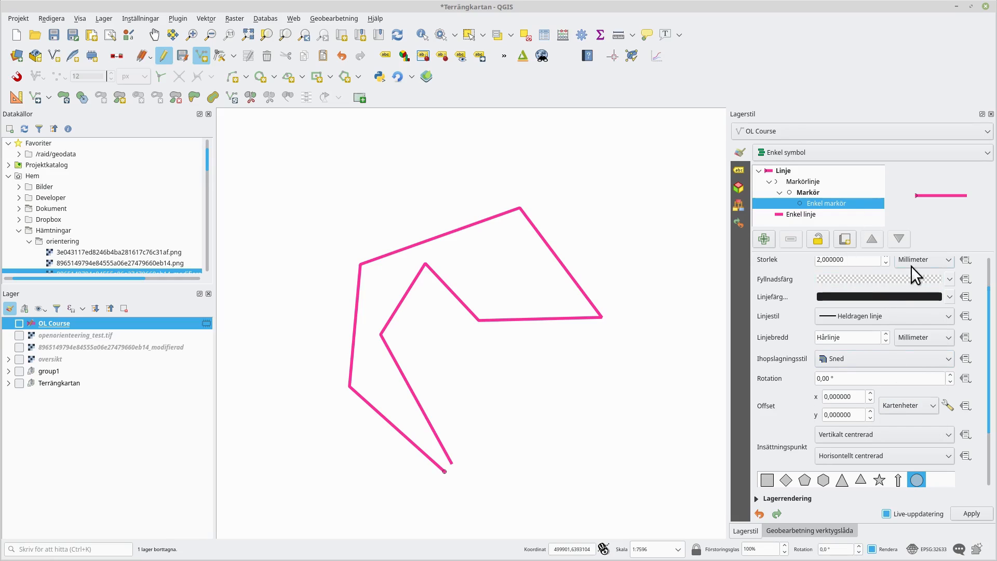
- Set the marker size to 60 map units
scroll(990, 289, up, 1)
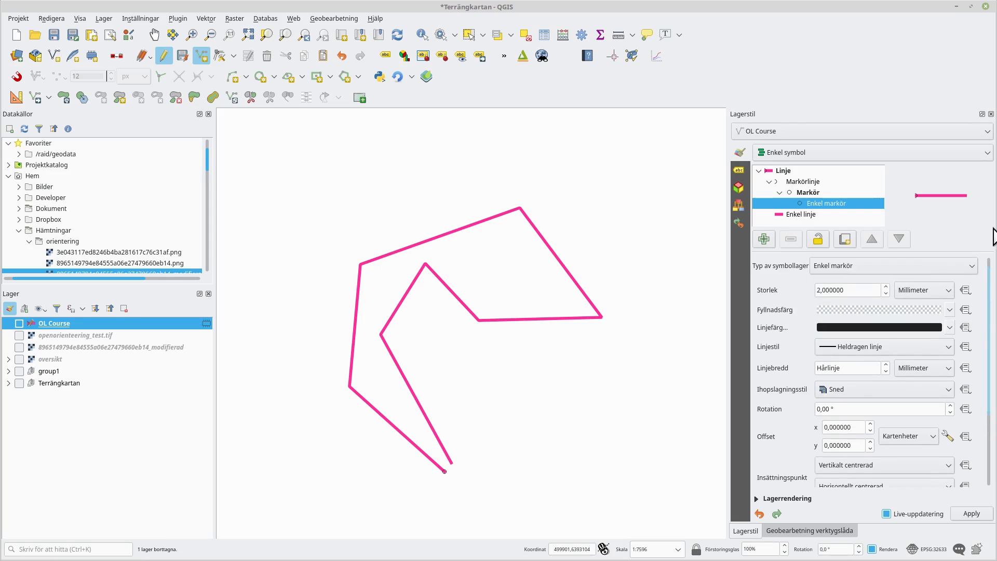
click(933, 288)
click(914, 348)
double_click(852, 293)
text(60)
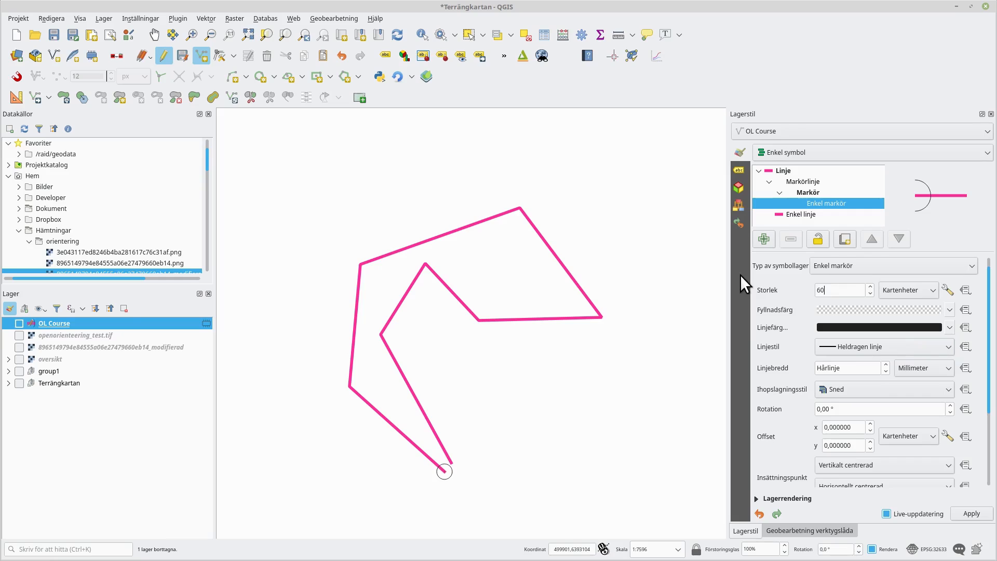
- Paste the copied pink as the marker's stroke colour
click(850, 290)
click(908, 329)
click(854, 519)
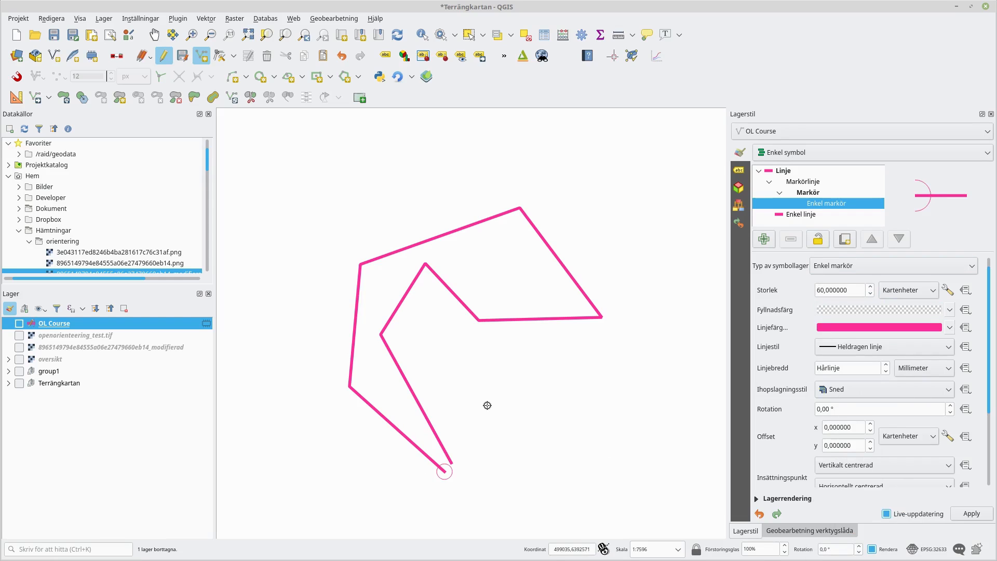
key(alt+Tab)
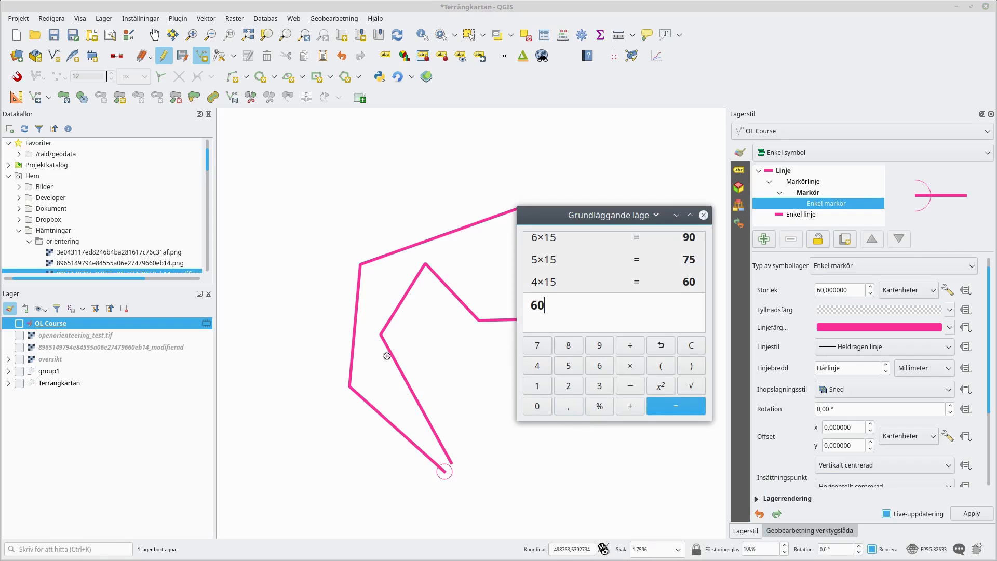
key(alt+Tab)
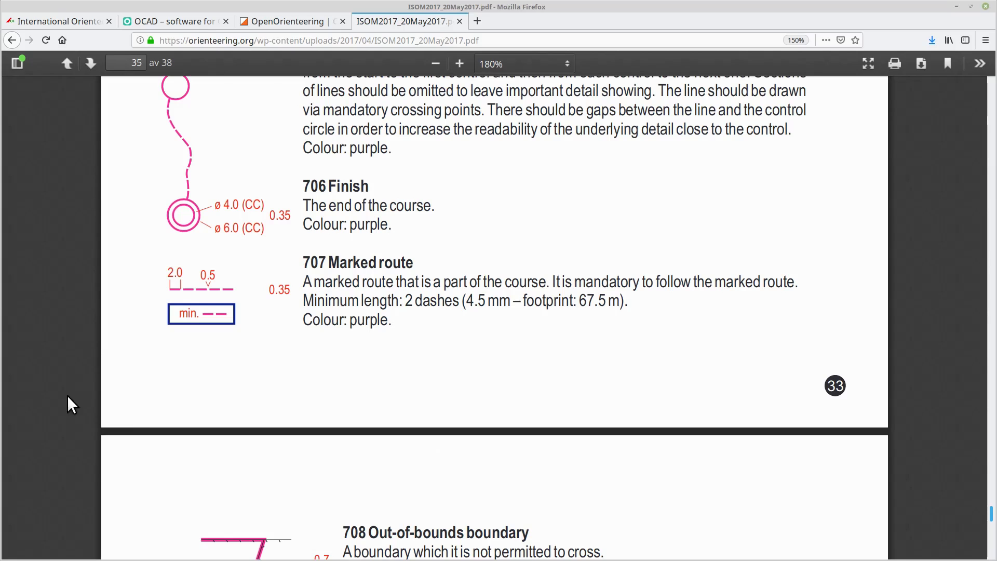
- Multiply the 0,35 mm course line width by 15 in the calculator to convert it to map units
scroll(261, 271, up, 2)
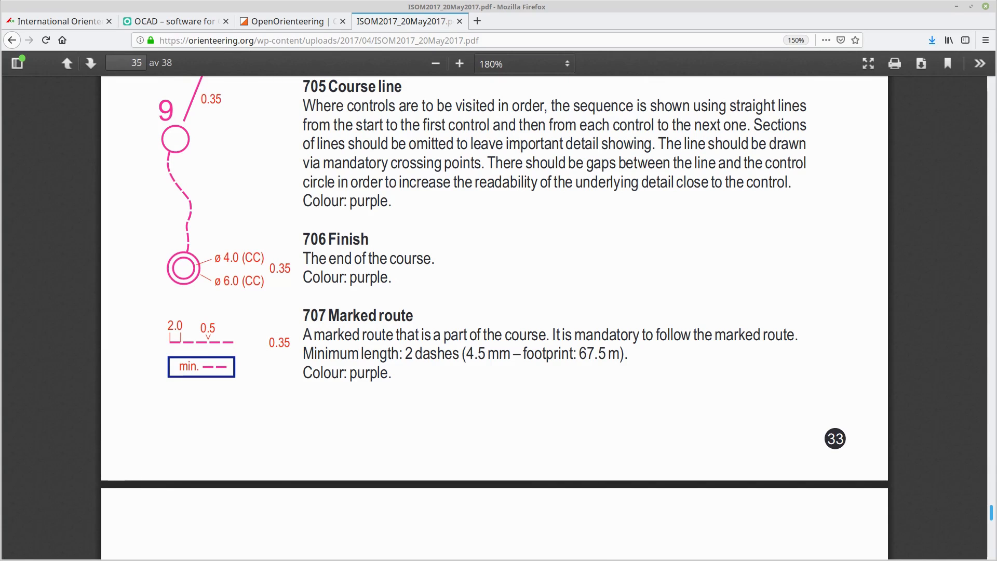
key(alt+Tab)
key(BackSpace)
key(BackSpace)
text(0)
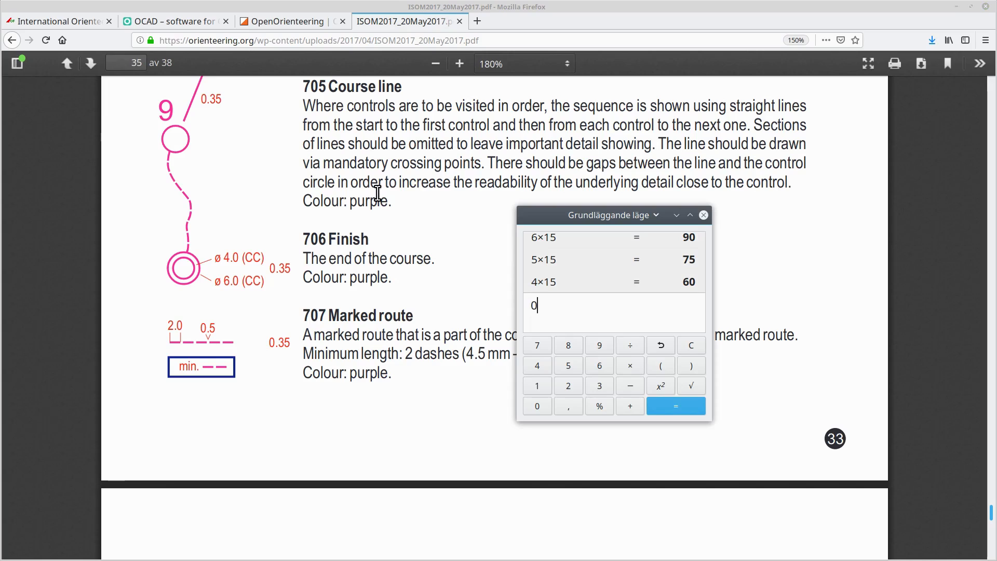
text(,35*15)
key(Return)
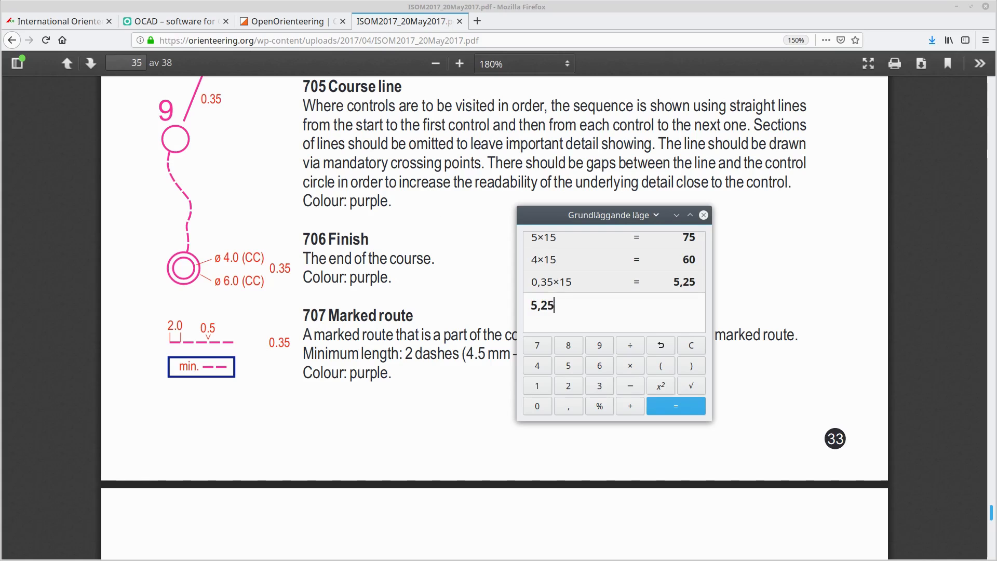
- Set the circle marker's stroke width unit to map units and the width to 5,25
key(alt+Tab)
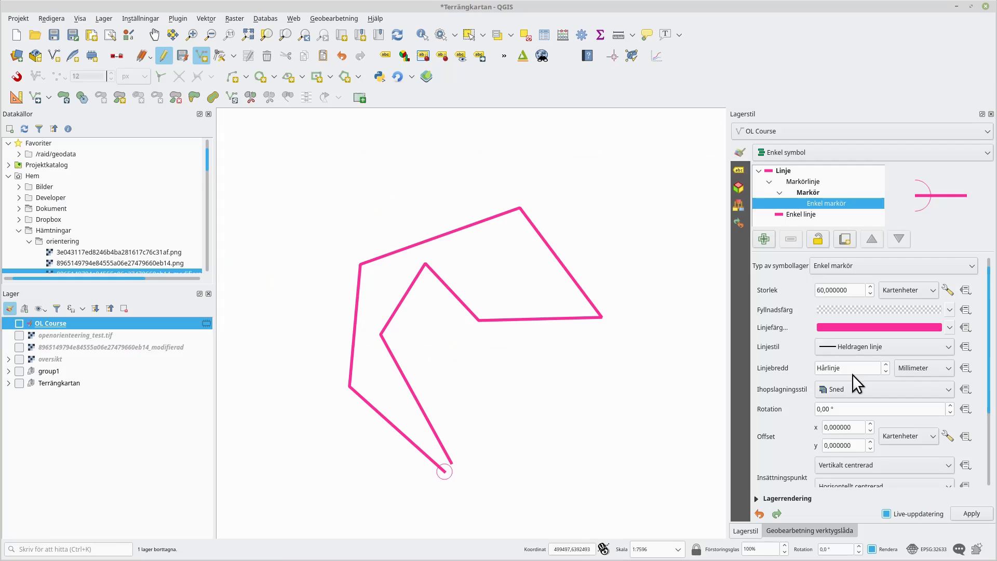
click(947, 367)
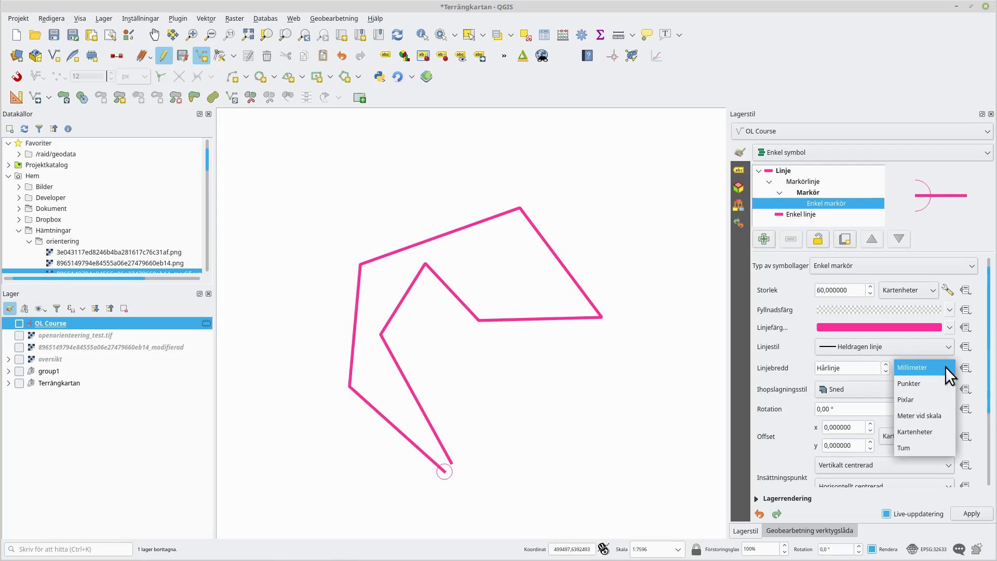
click(921, 429)
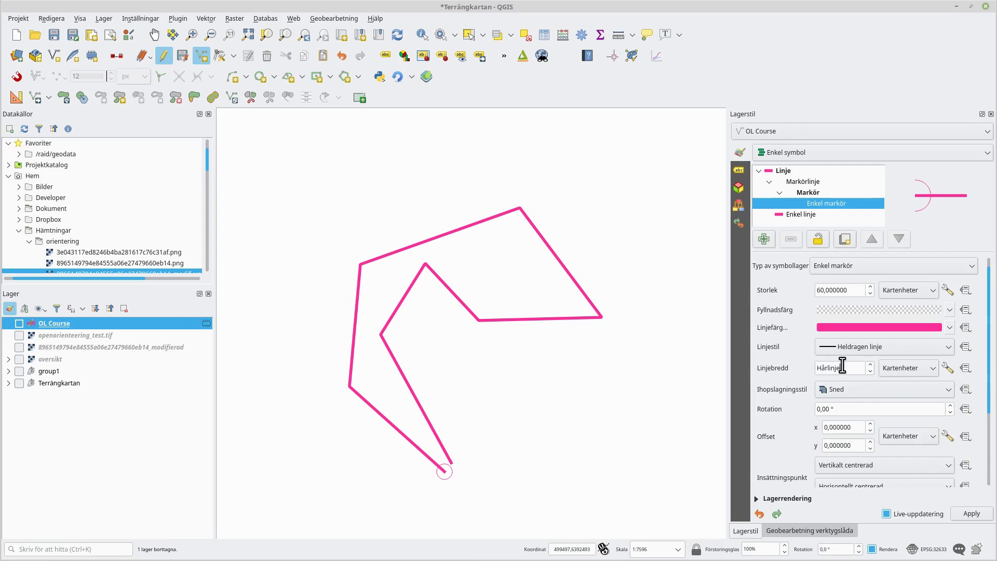
drag(842, 368, 766, 365)
text(5,)
key(Return)
- Duplicate the circle marker and set the copy's size to 90 map units
click(844, 240)
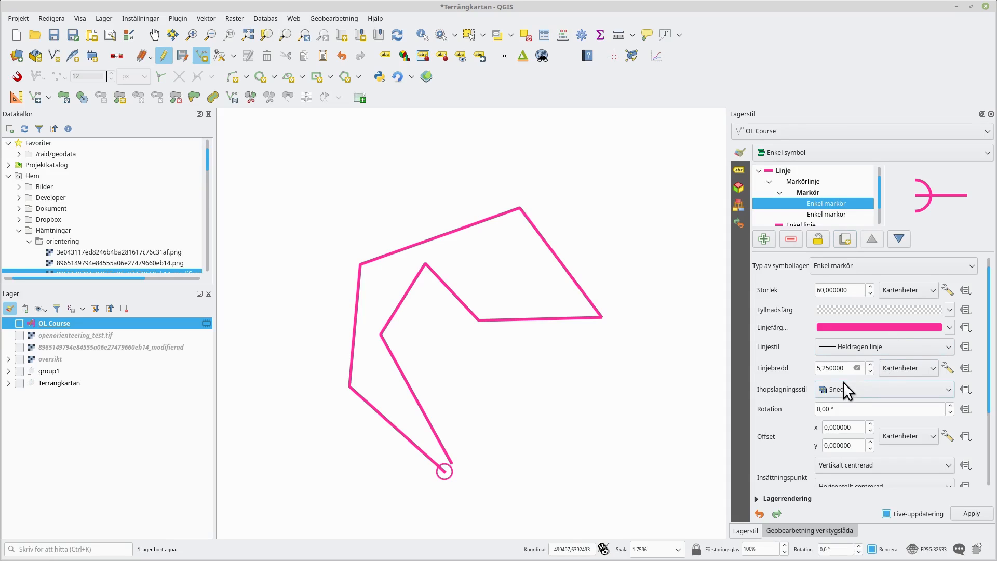
drag(824, 290, 793, 285)
text(90)
- Add a new symbol layer to the course line and change its type to a marker line
click(769, 182)
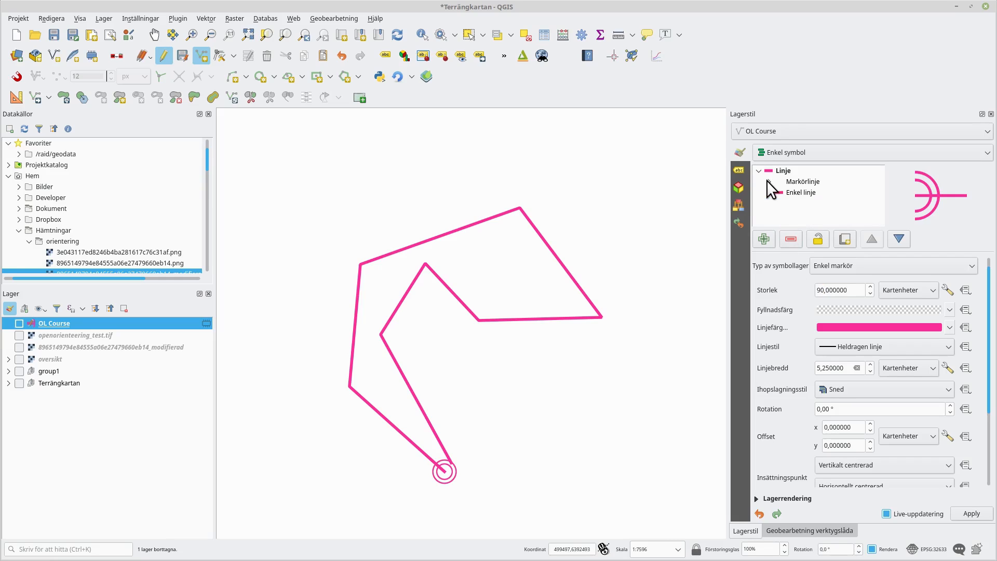
click(800, 182)
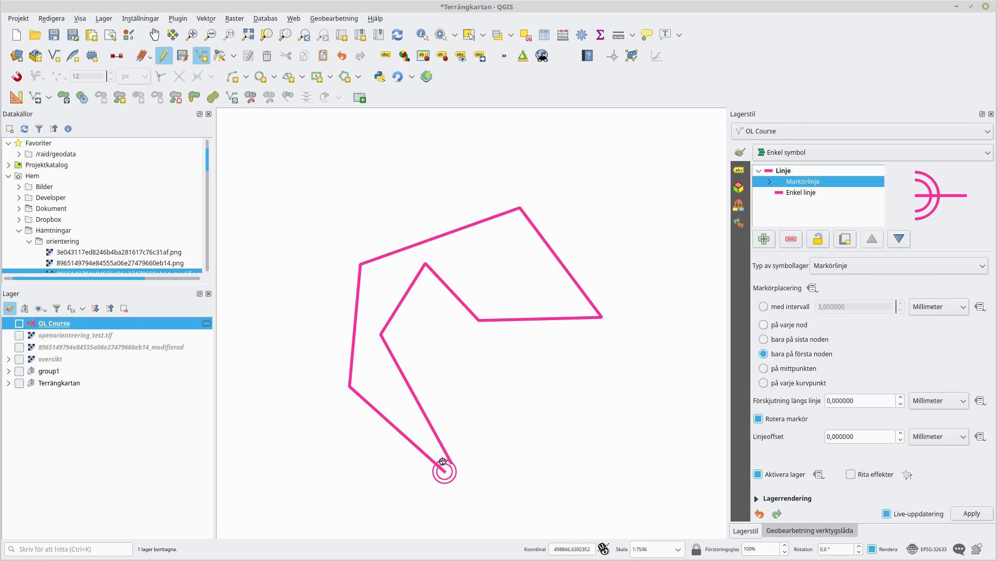
click(763, 239)
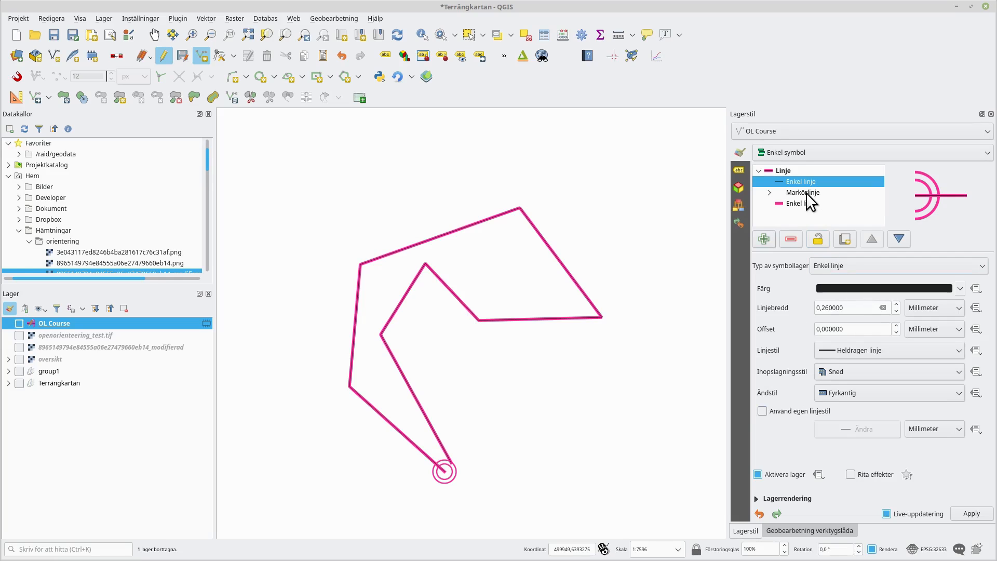
click(849, 266)
click(846, 249)
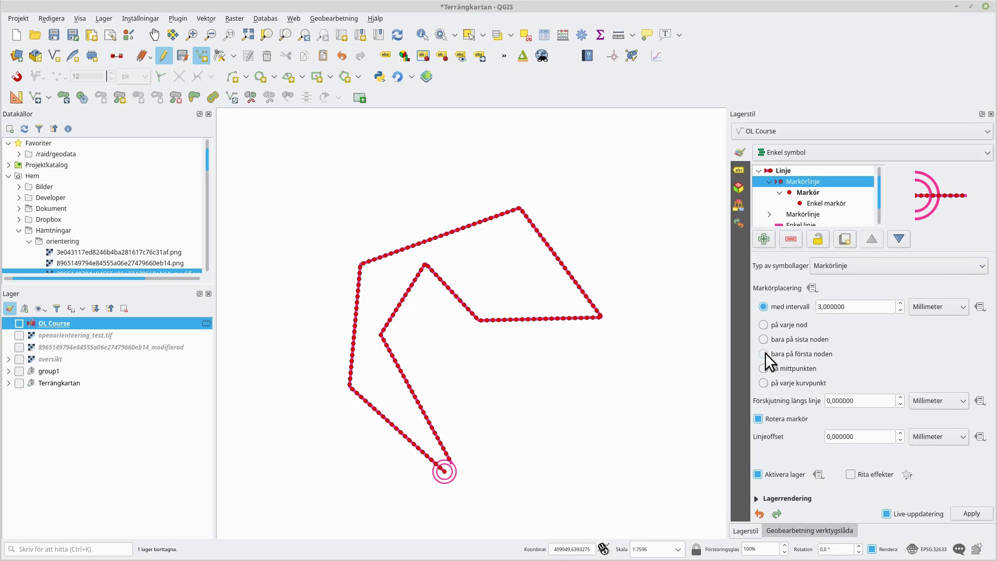
- Set the finish circles' marker line to place markers only on the last node
click(769, 212)
click(803, 215)
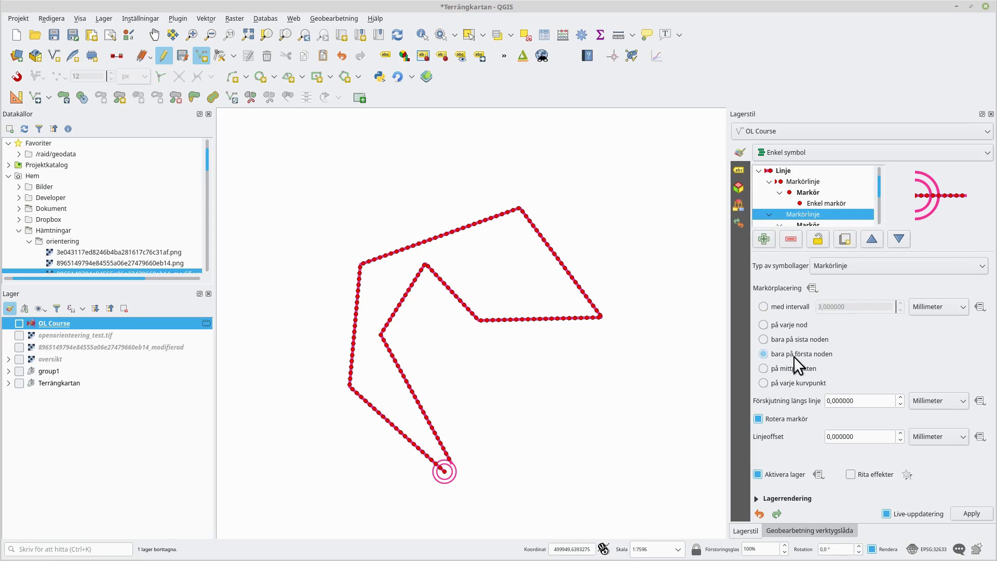
click(763, 338)
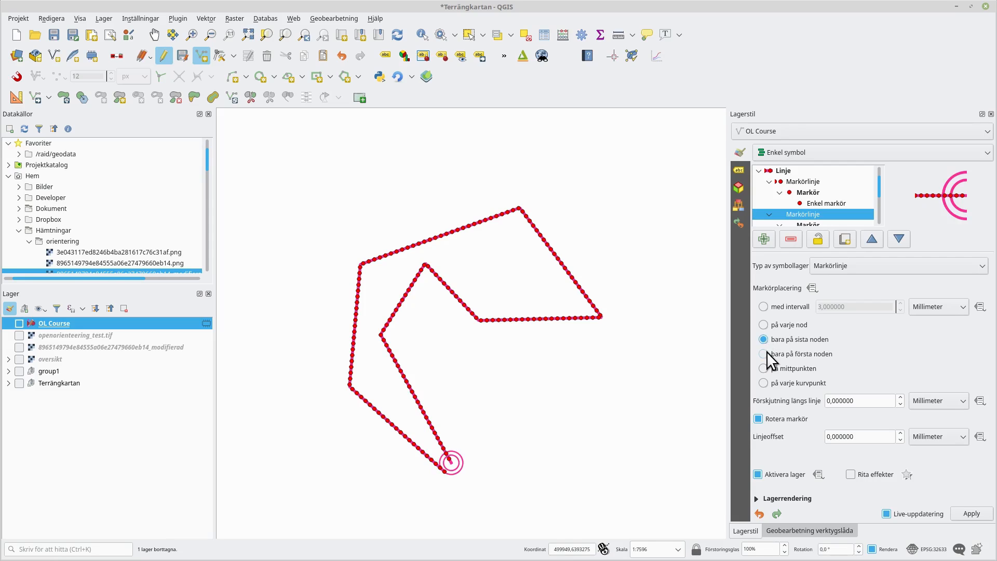
- Set the new marker line to place its marker only on the first node
click(769, 182)
click(770, 193)
click(767, 181)
click(781, 181)
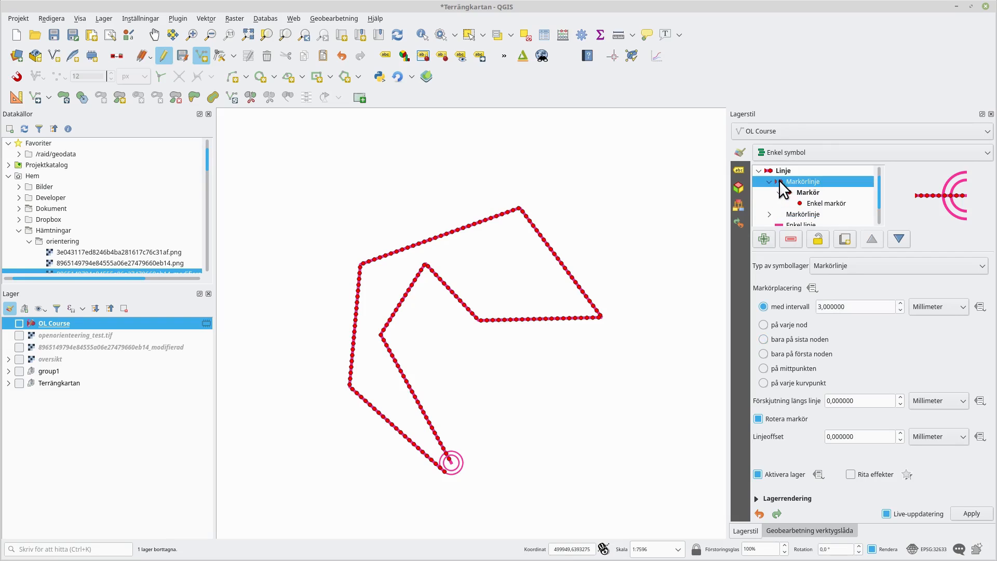
click(763, 353)
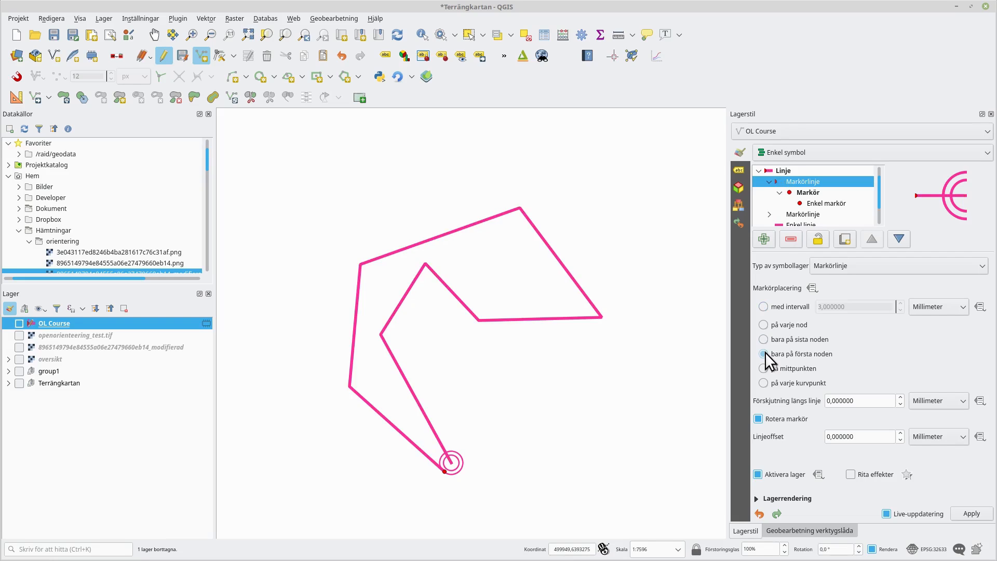
- Change the new marker's shape to a triangle
click(816, 203)
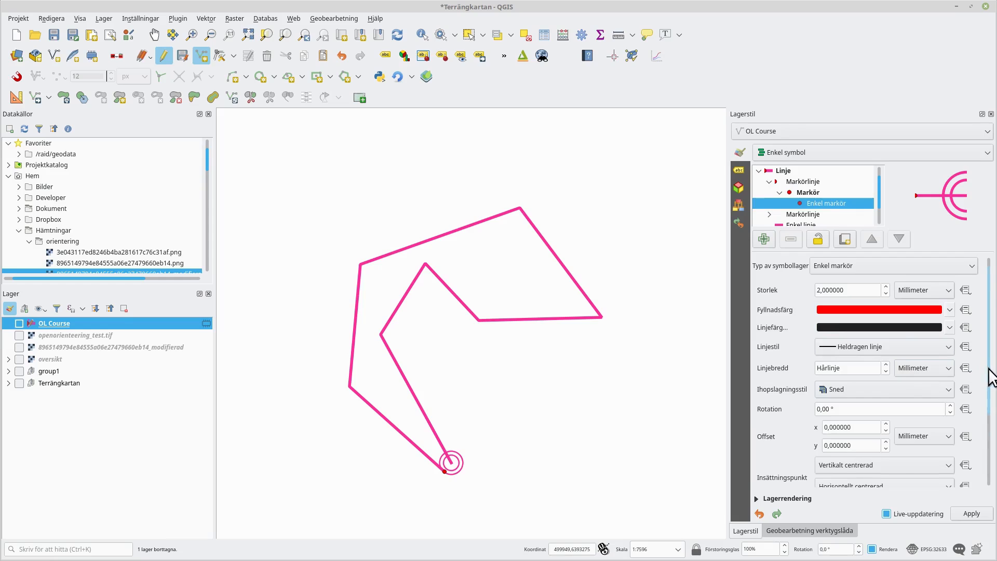
scroll(988, 374, down, 3)
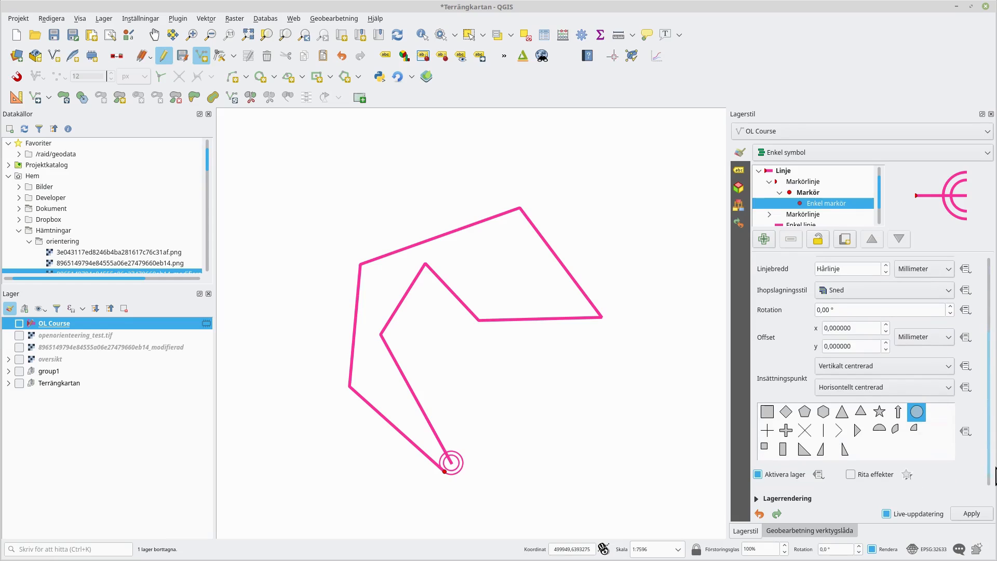
click(861, 413)
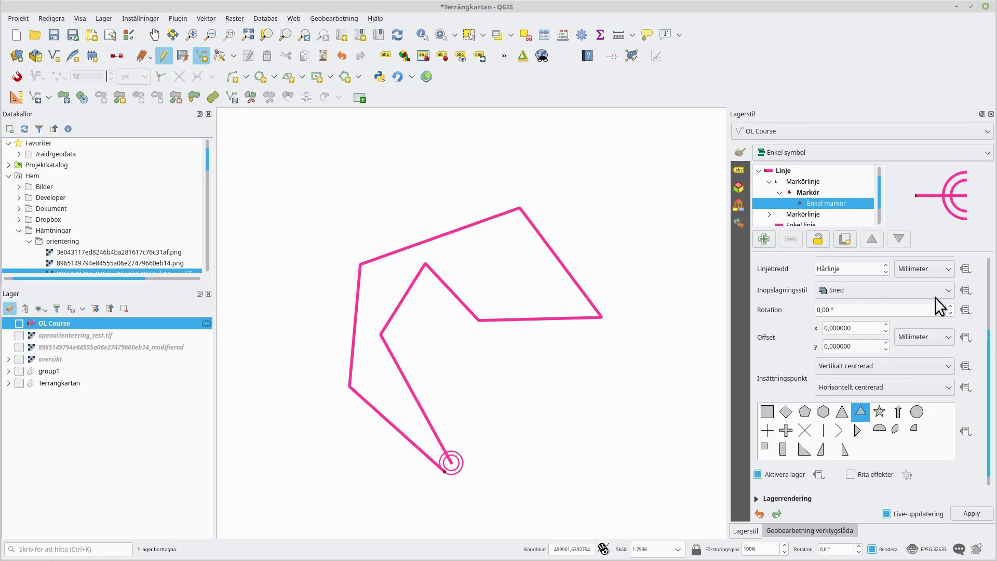
- Set the triangle's stroke width unit to map units and the width to 5,25
drag(877, 194, 881, 207)
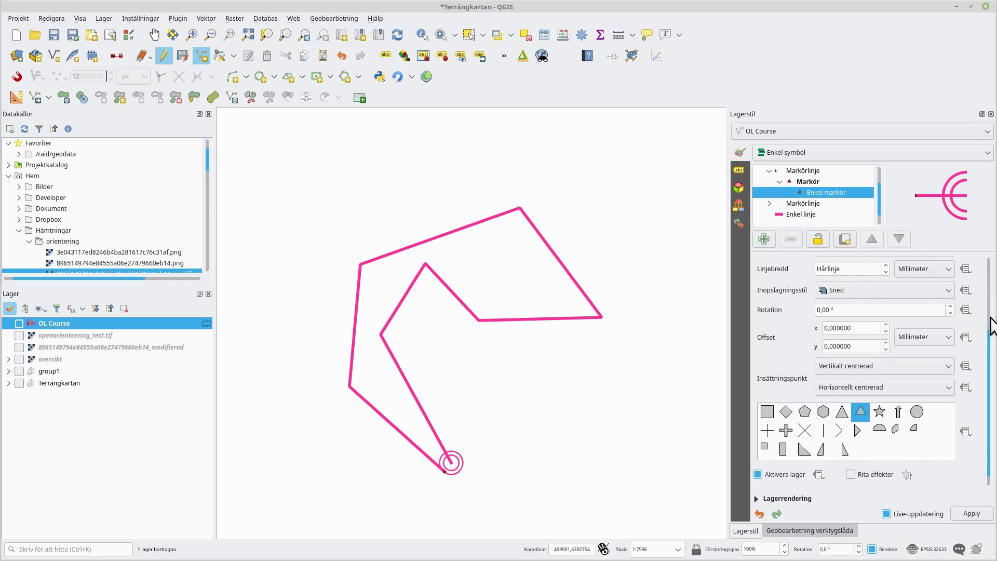
click(937, 273)
click(936, 334)
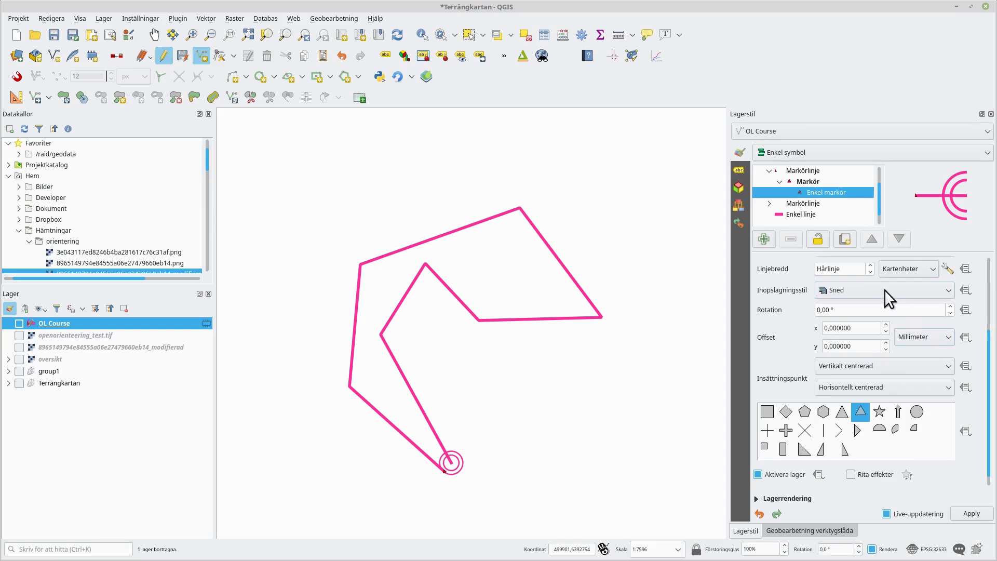
double_click(856, 270)
text(5,25)
key(Return)
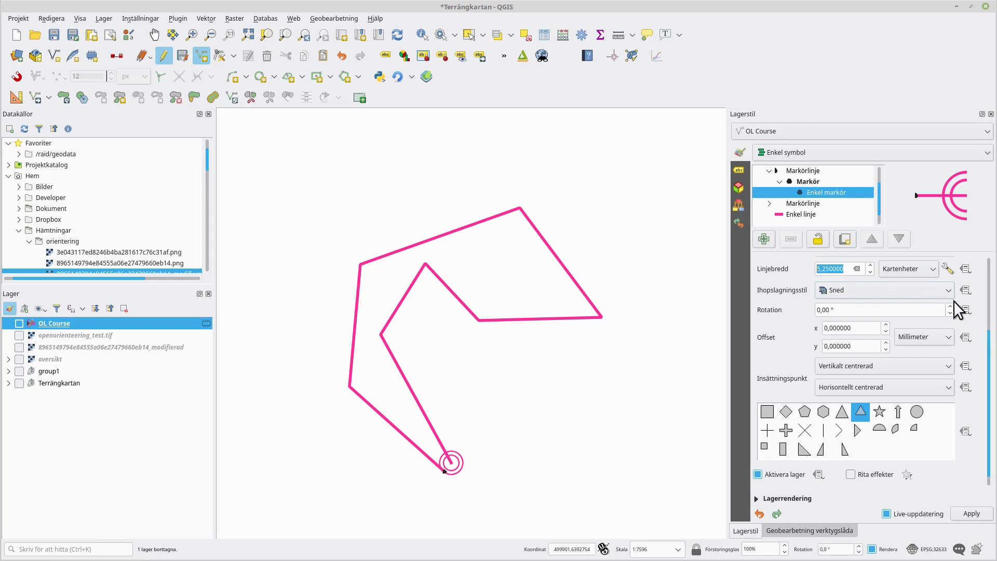
- Set the triangle marker's fill to transparent
scroll(985, 296, up, 3)
click(920, 311)
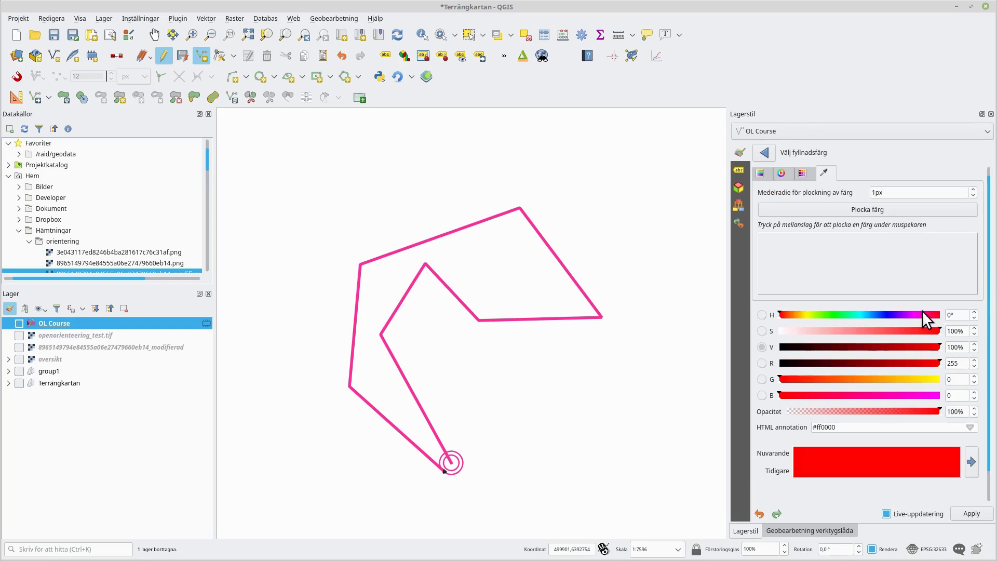
click(765, 153)
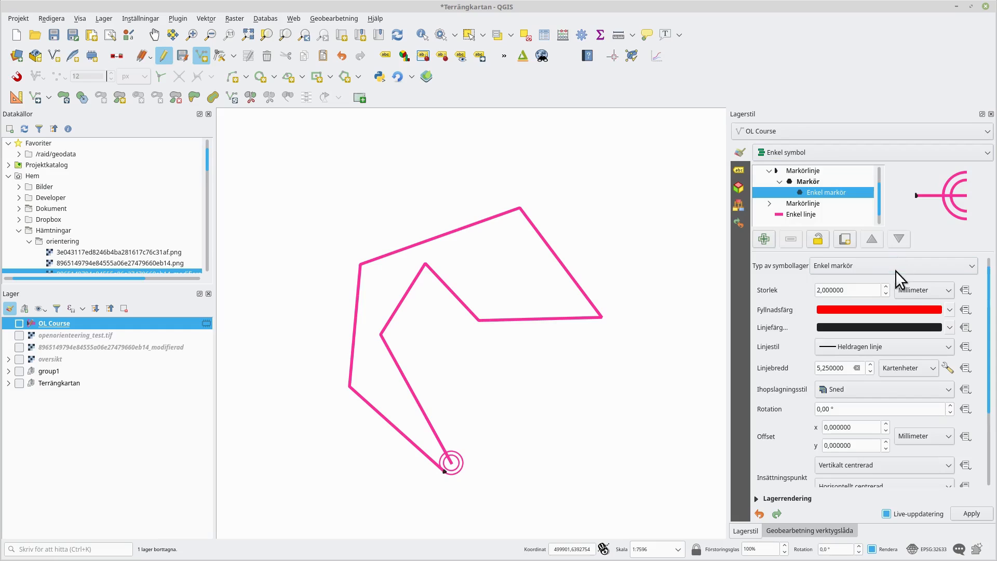
click(948, 308)
click(879, 326)
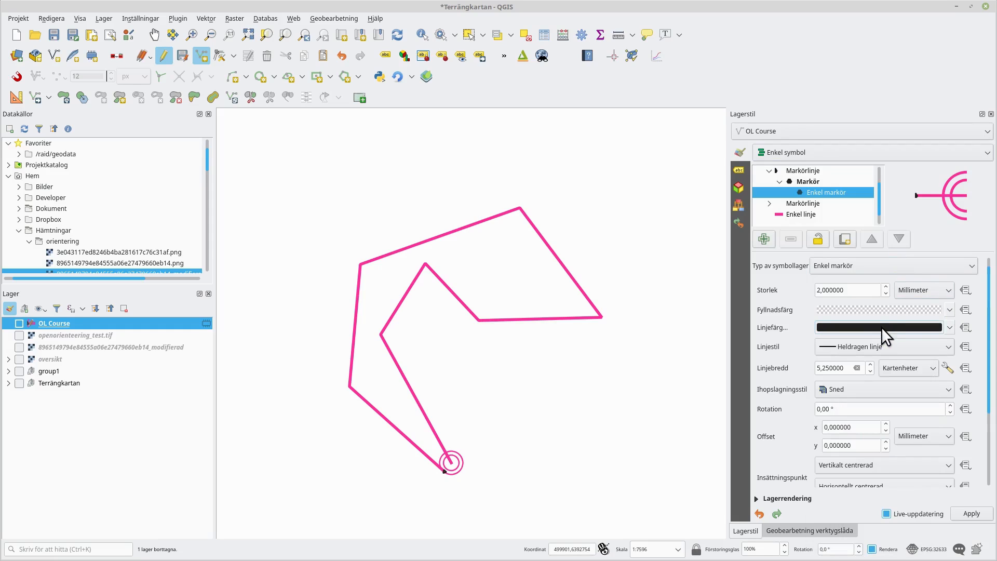
- Paste the copied pink as the triangle's stroke colour and set its size unit to map units
click(905, 329)
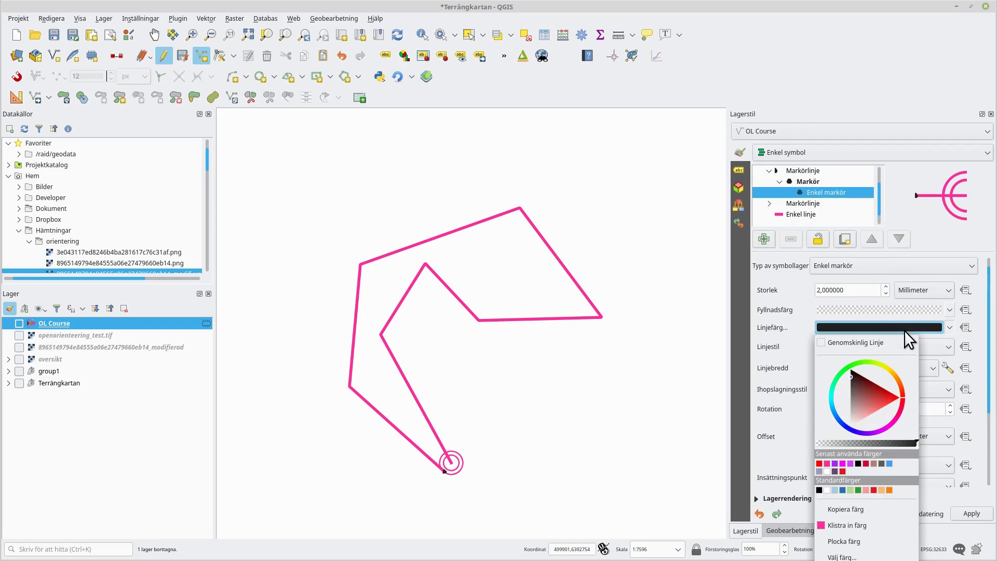
click(852, 524)
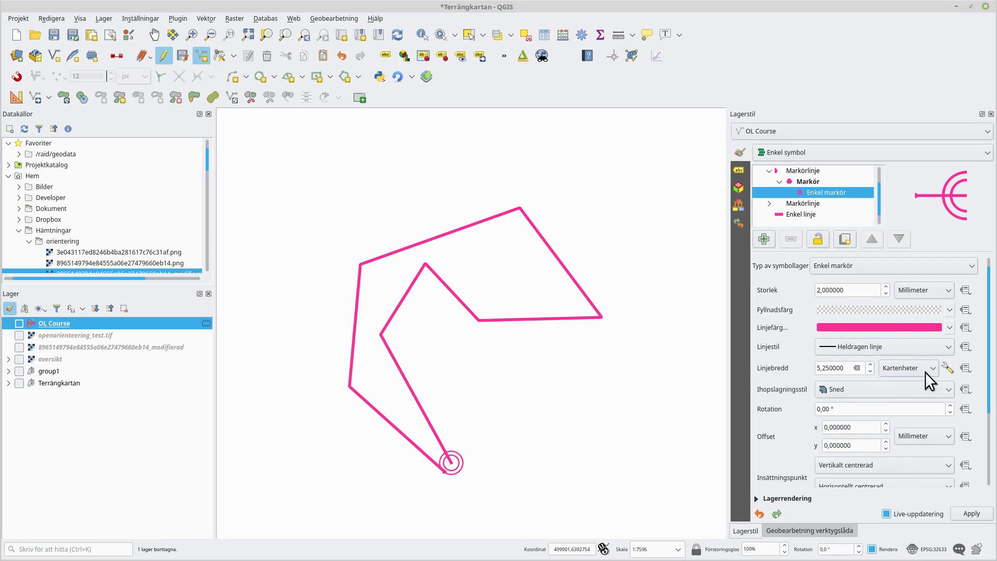
click(945, 289)
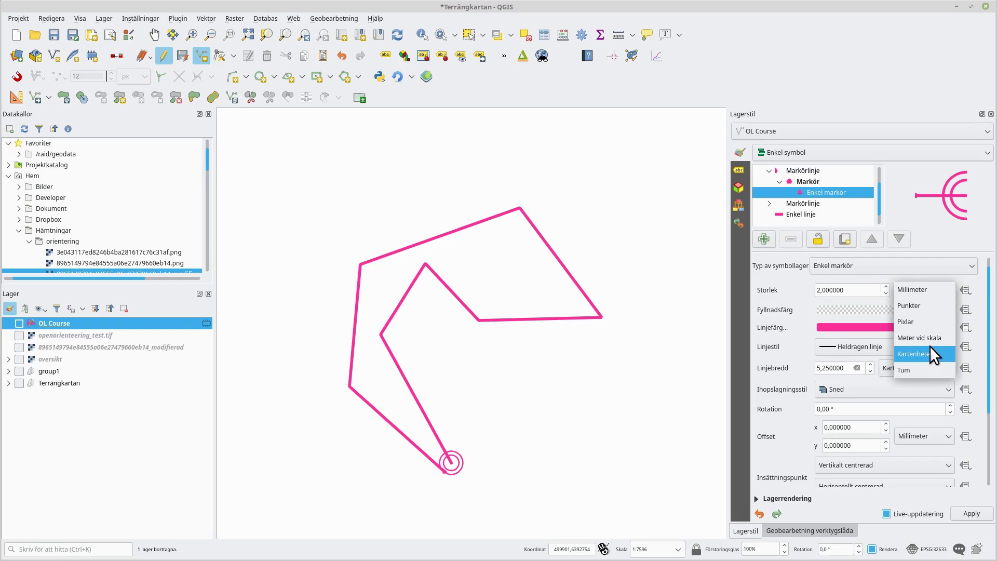
click(929, 353)
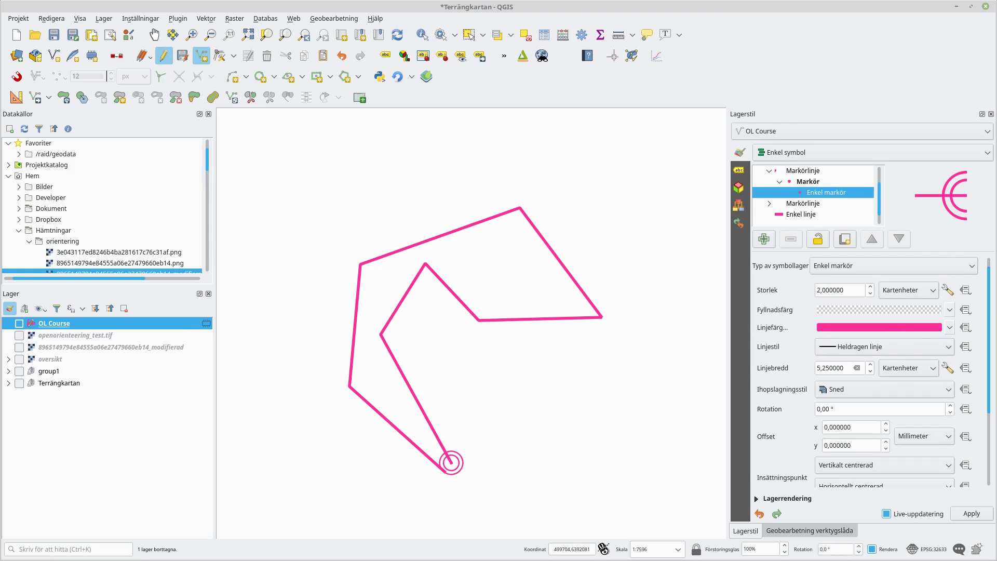
- Check the start triangle's size in the ISOM overprint specification
key(alt+Tab)
scroll(393, 270, up, 8)
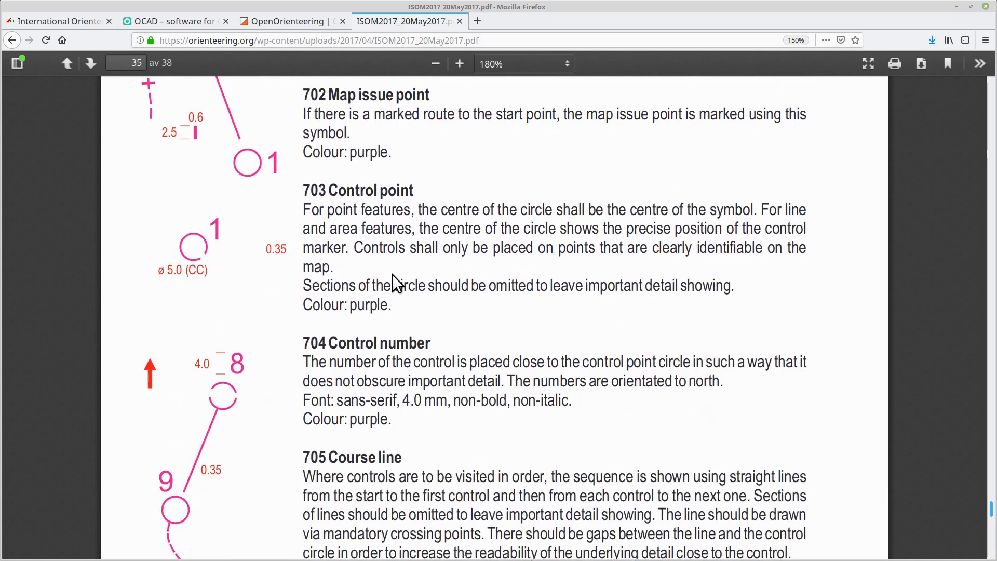
scroll(330, 307, up, 3)
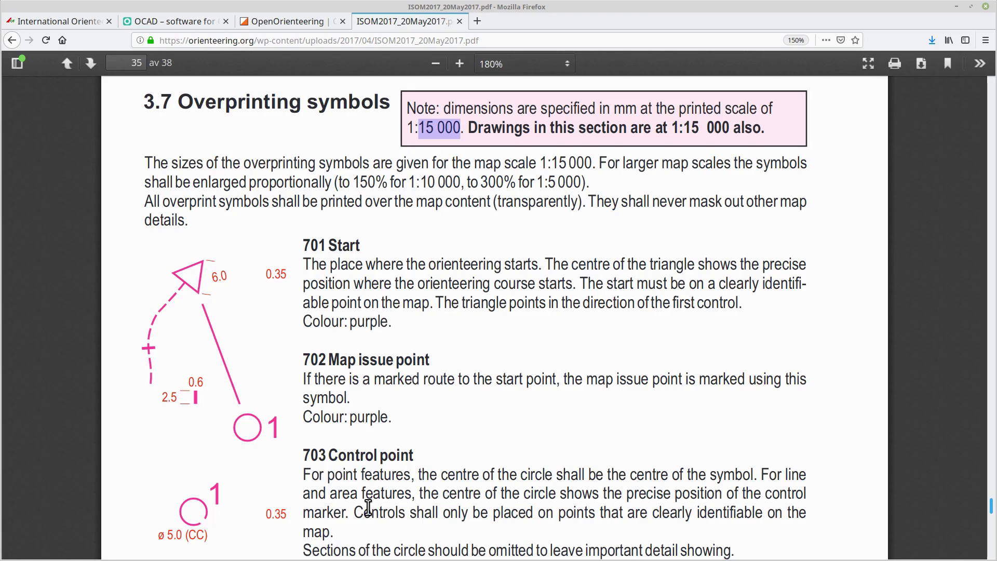
scroll(323, 435, down, 8)
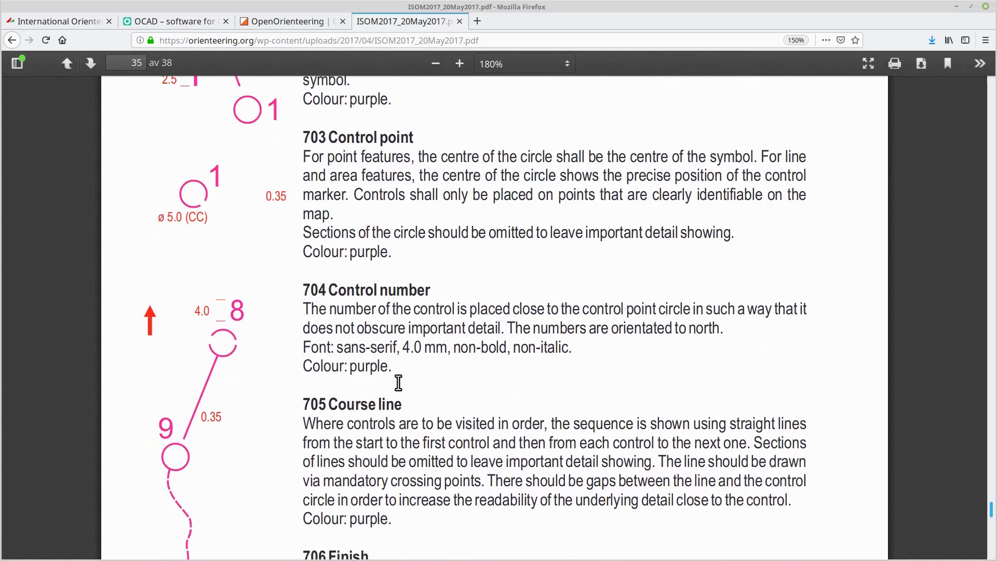
scroll(395, 381, up, 6)
scroll(396, 381, down, 8)
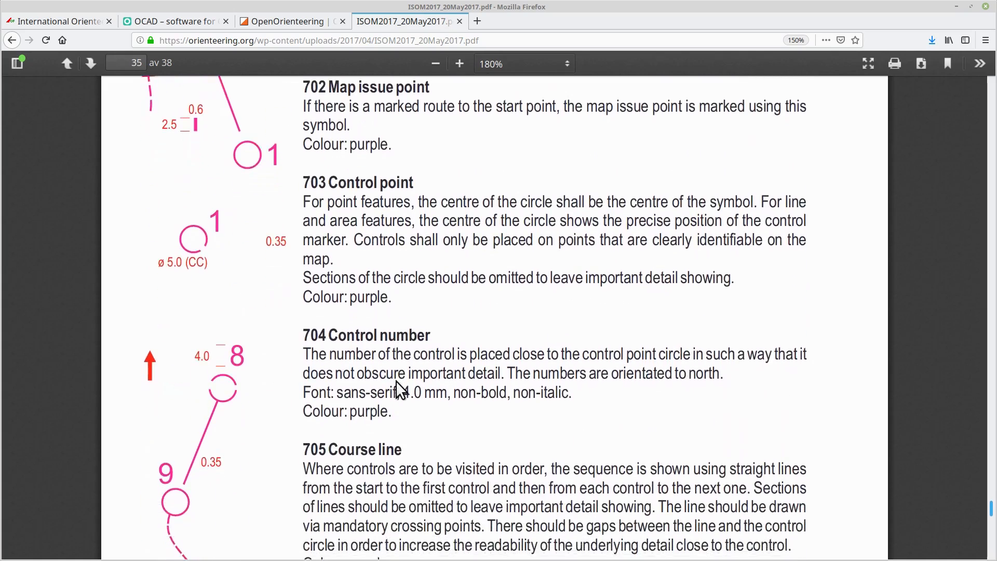
scroll(398, 382, down, 3)
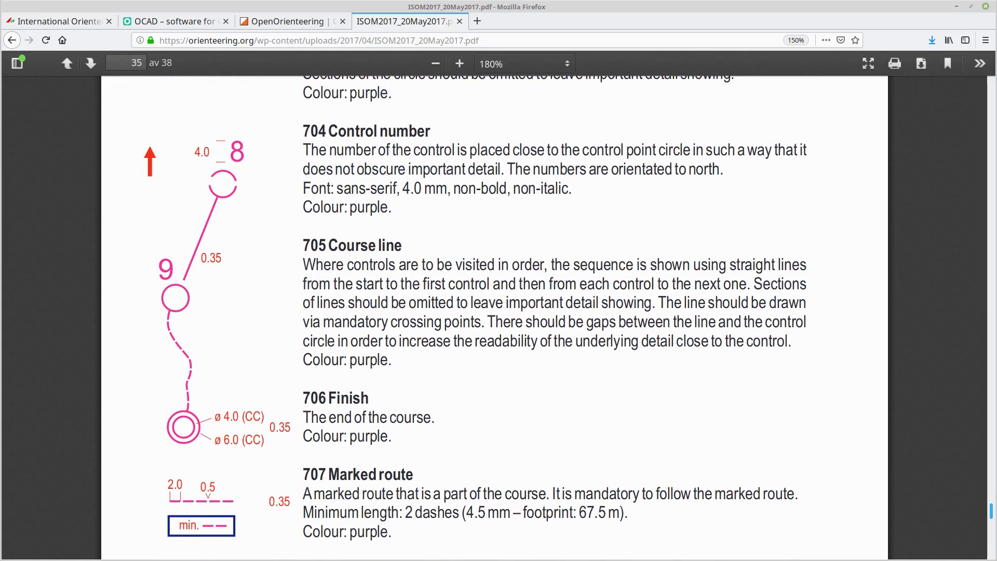
key(alt+Tab)
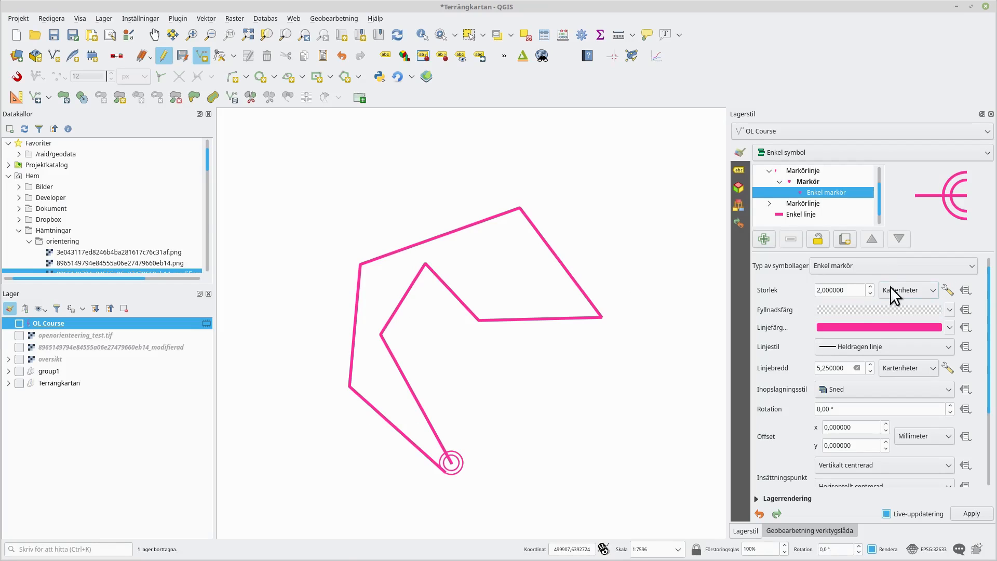
- Set the start triangle's size to 90 and its rotation to 90°
triple_click(856, 290)
text(90)
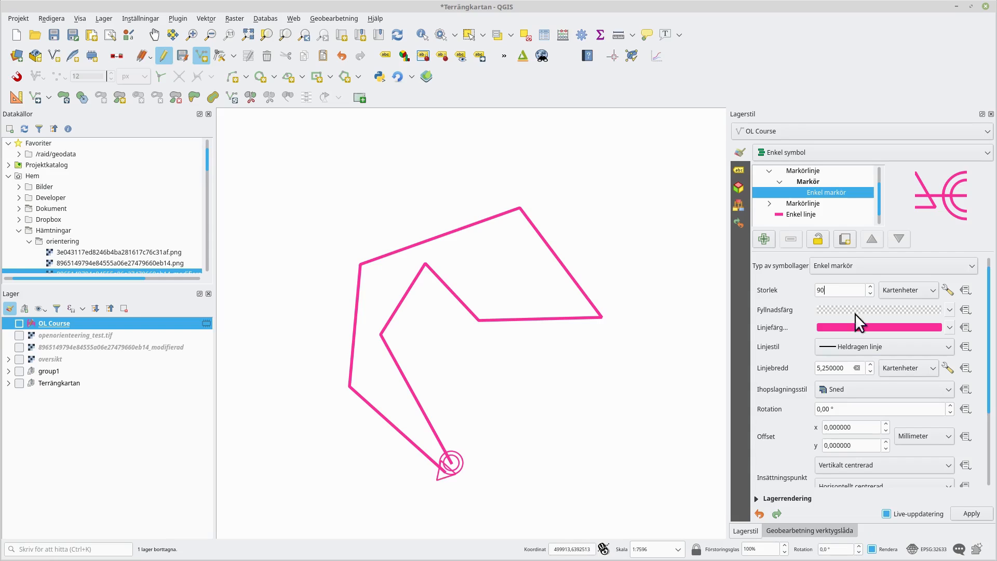
click(816, 409)
text(9)
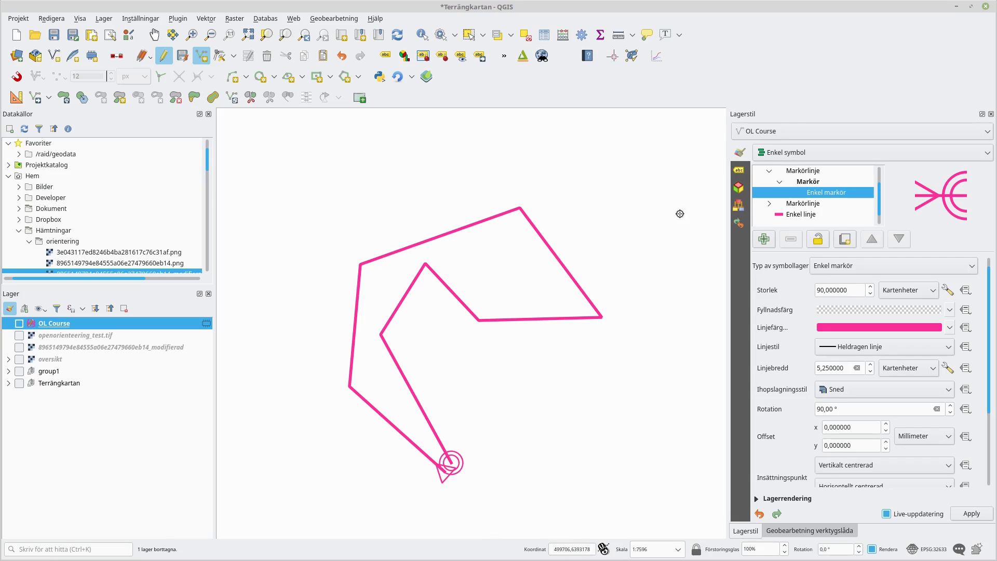
- Add a Geometry generator symbol layer to the course line symbol with linestring / multilinestring geometry type
click(769, 171)
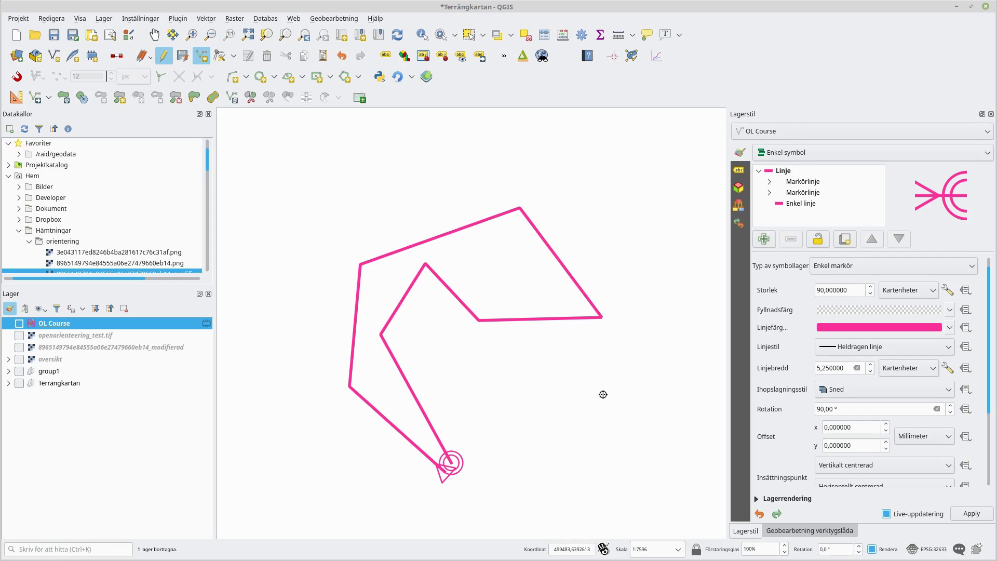
click(784, 170)
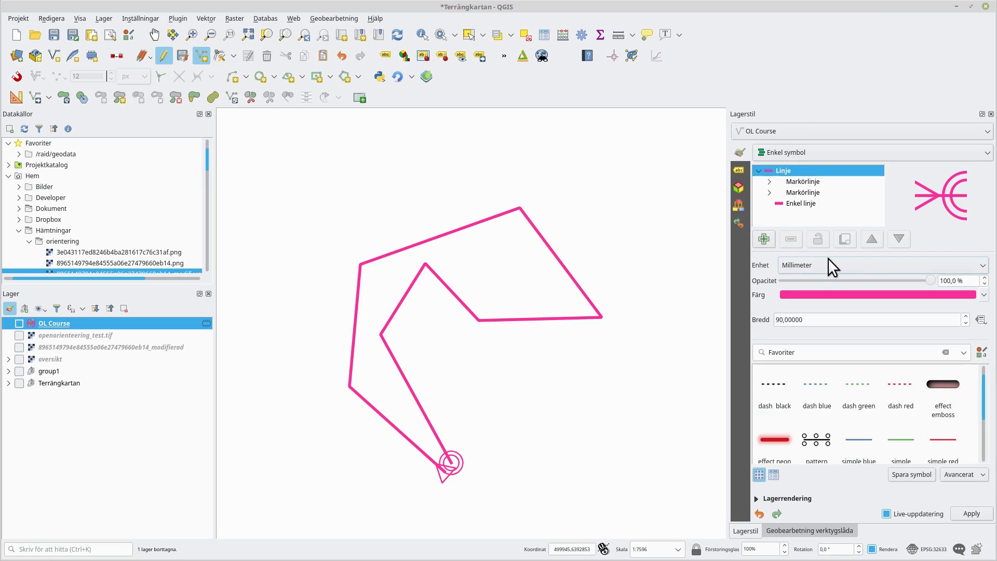
click(764, 238)
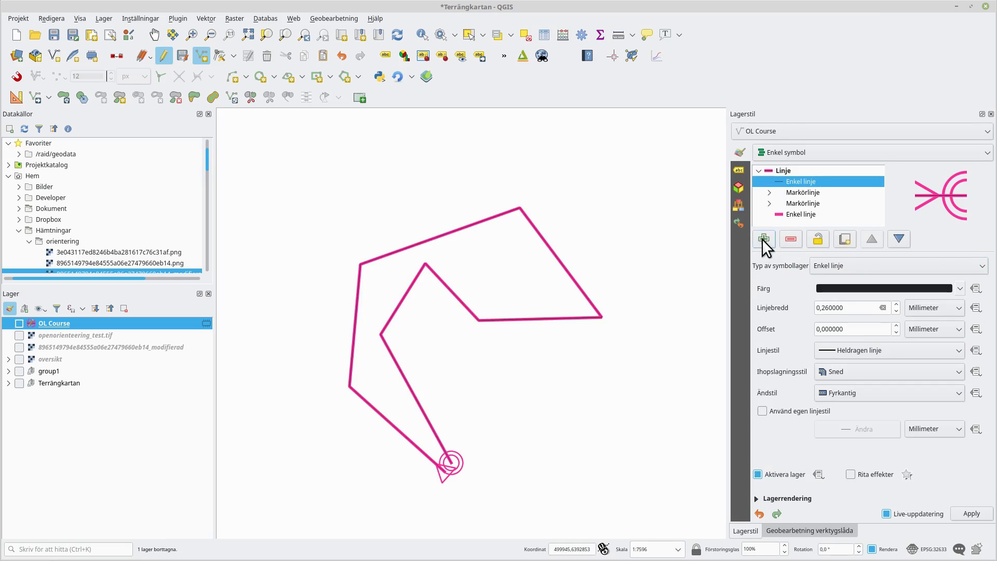
click(827, 263)
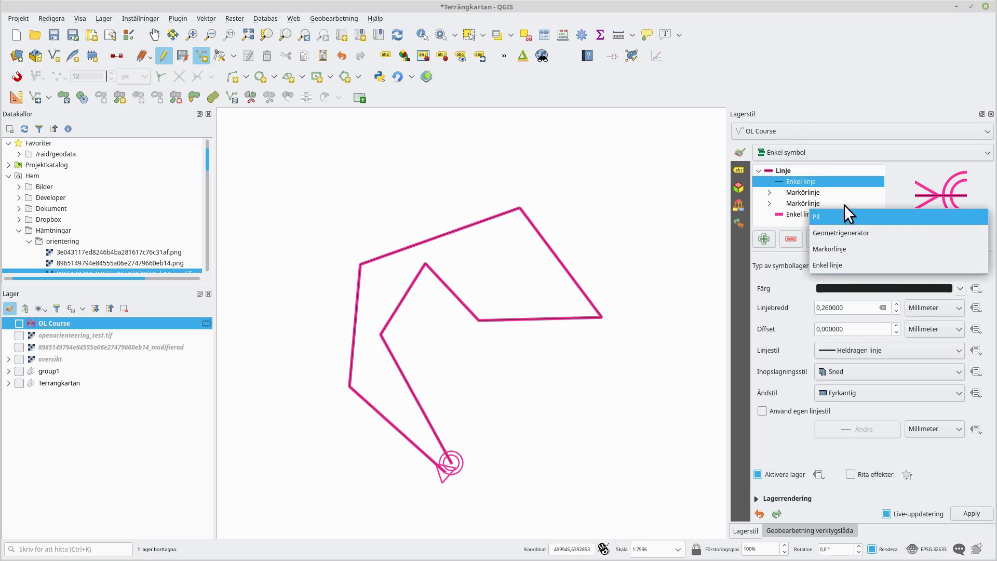
click(848, 237)
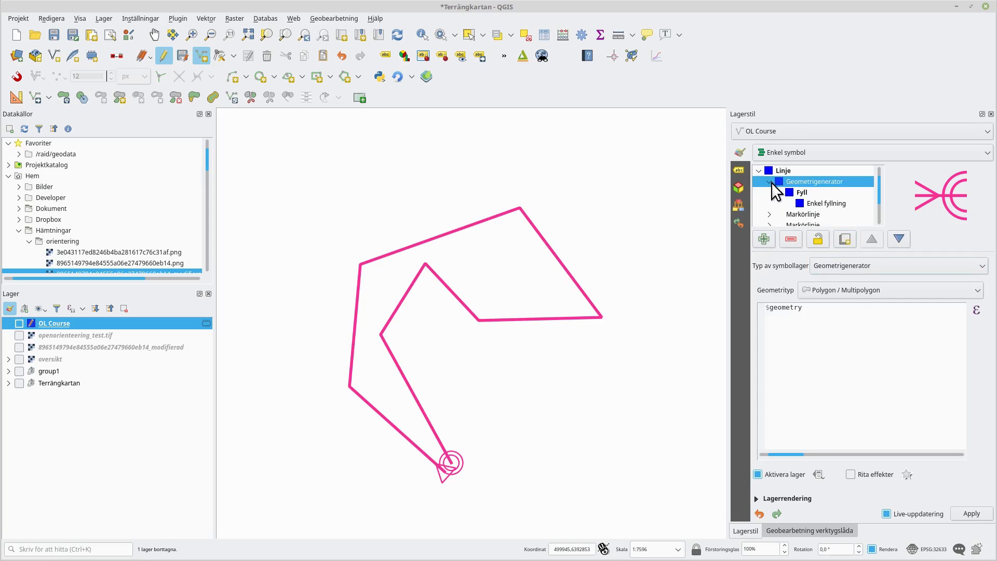
click(844, 294)
click(852, 304)
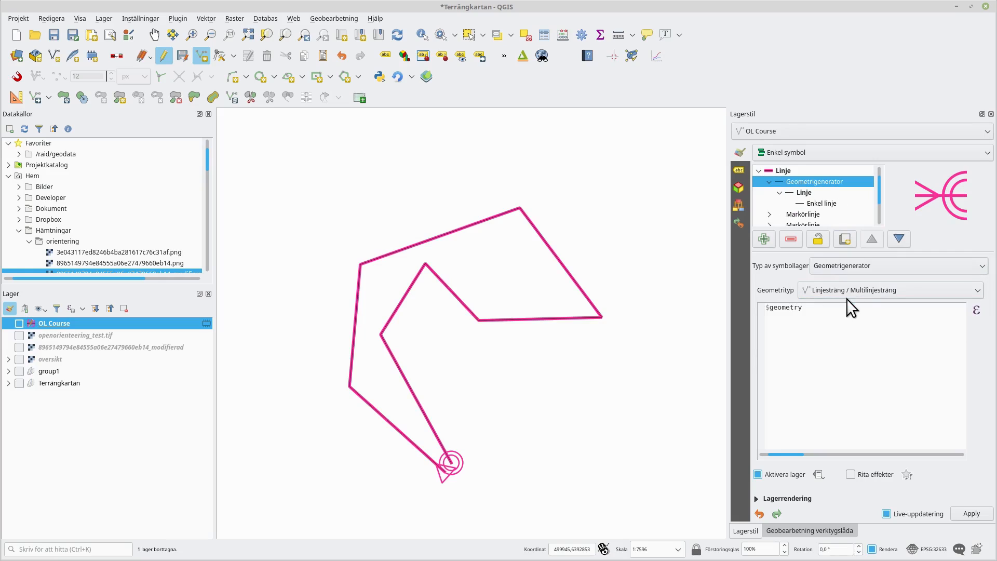
- Remove the original simple line layer from the course line symbol
click(769, 181)
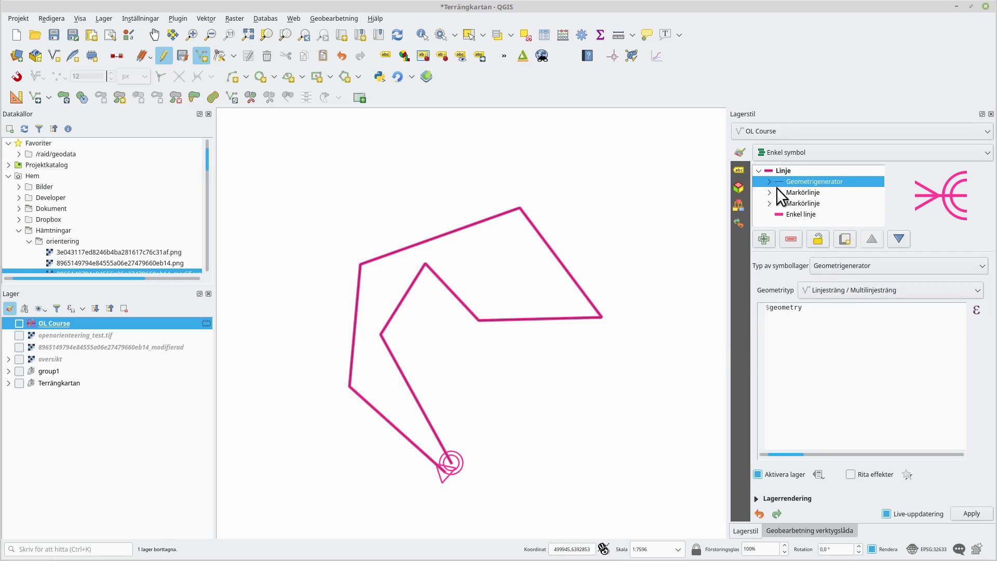
click(805, 212)
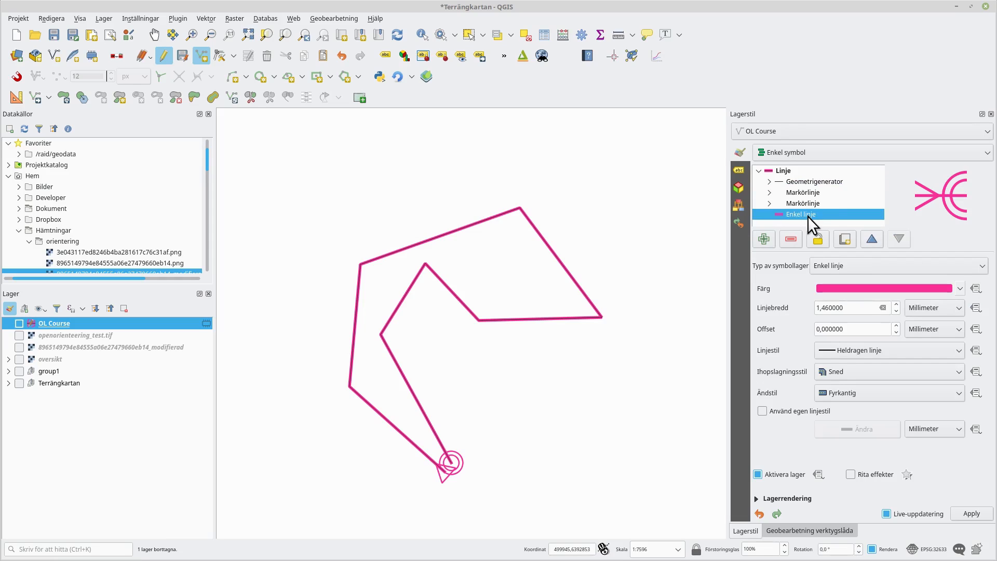
click(838, 265)
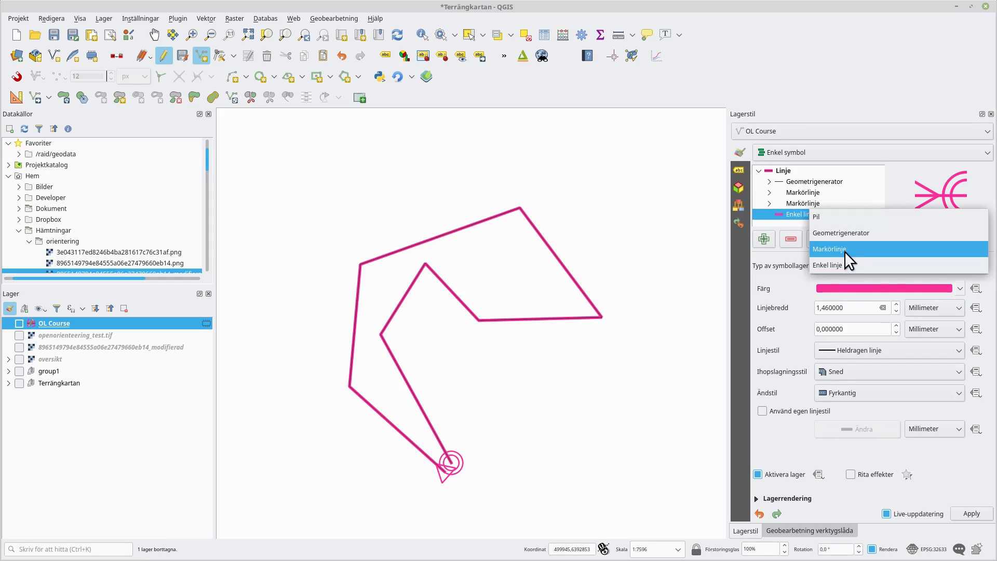
click(847, 233)
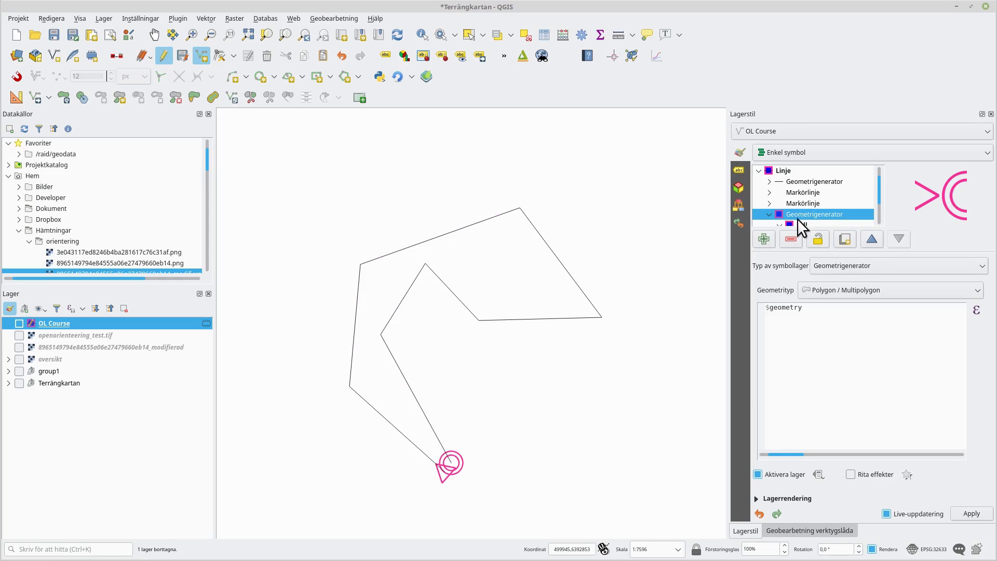
click(828, 290)
click(833, 305)
scroll(815, 214, down, 1)
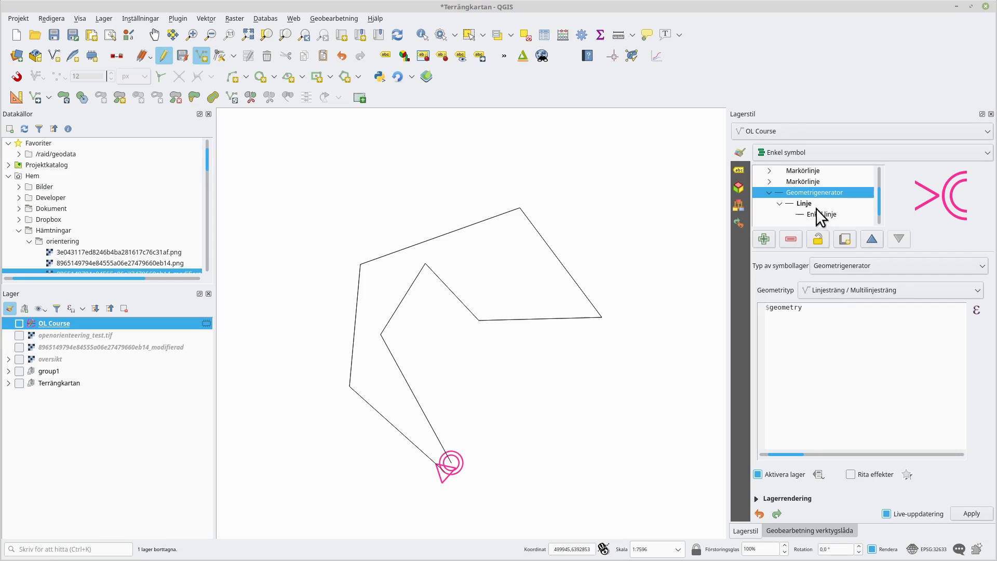
click(794, 234)
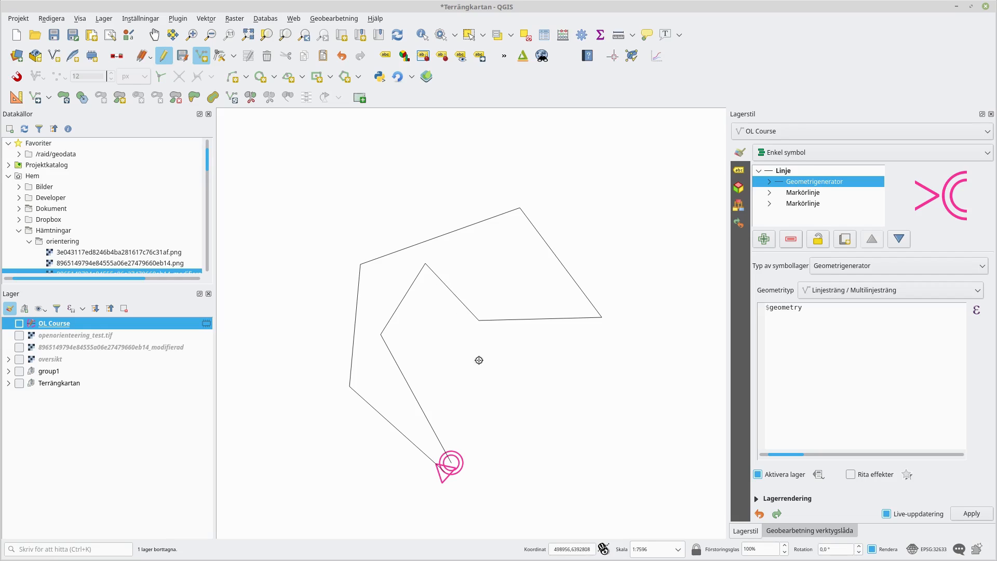
- Set the geometry generator's simple line colour to the course pink
click(766, 180)
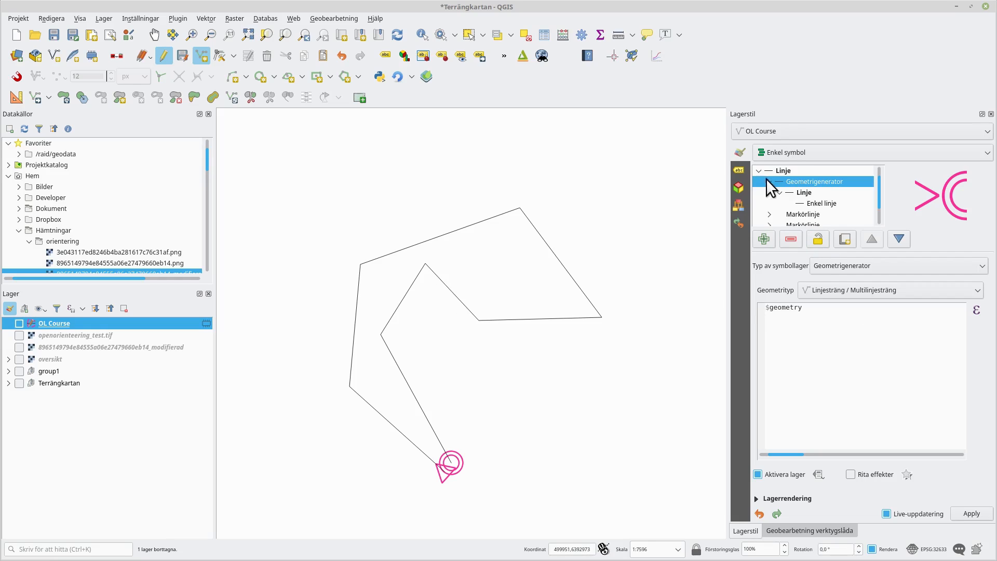
click(815, 202)
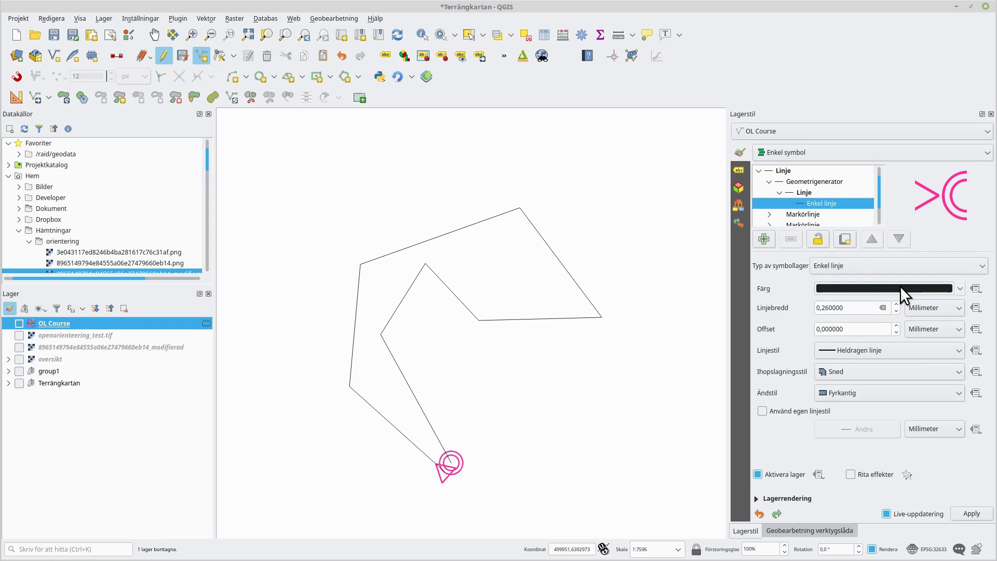
click(959, 288)
click(867, 463)
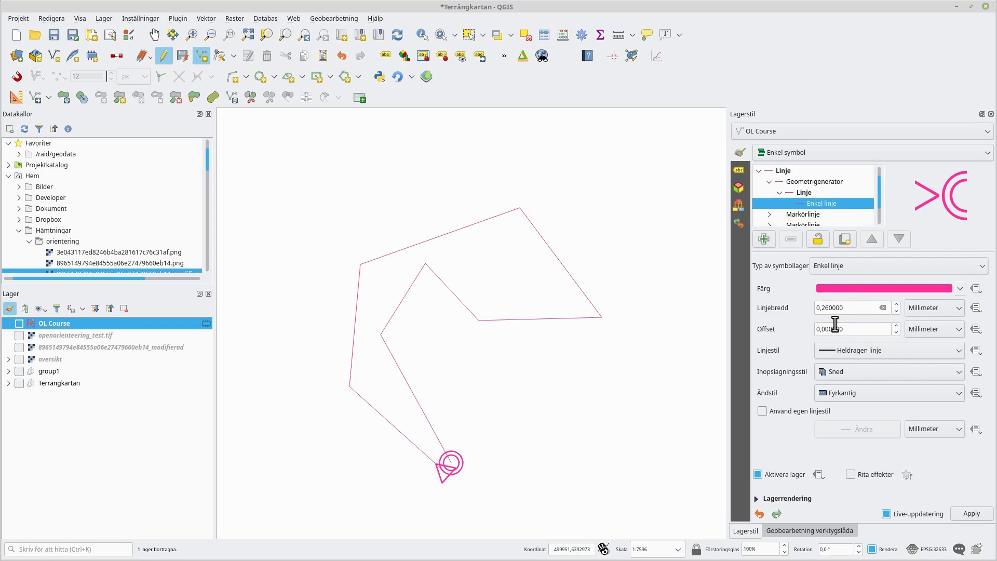
- Set the generated line's width unit to map units and its width to 5,25
click(925, 306)
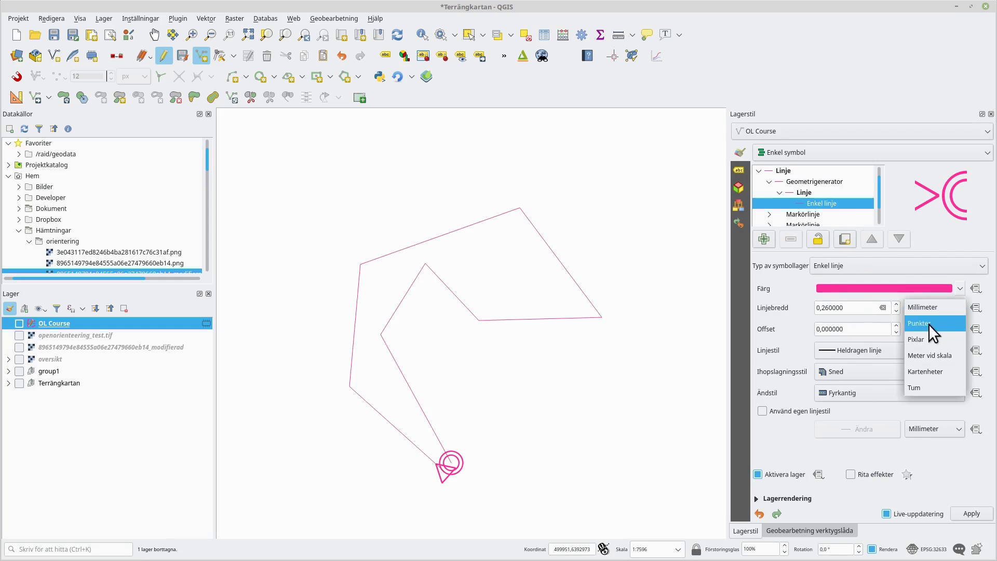
click(939, 375)
drag(859, 309, 790, 297)
text(5,25)
key(Return)
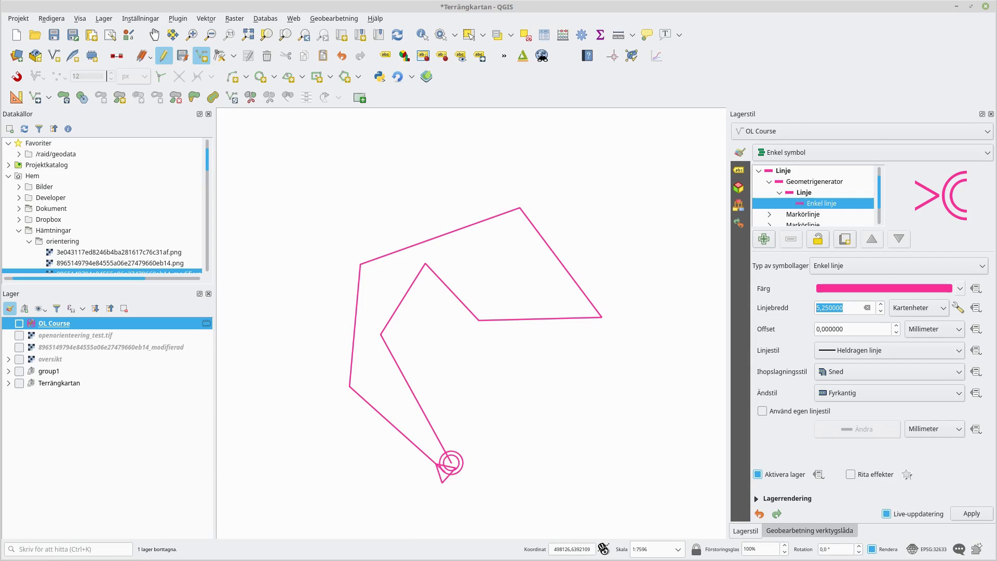
- Review the course line and start symbol specifications in the ISOM overprint document
key(alt+Tab)
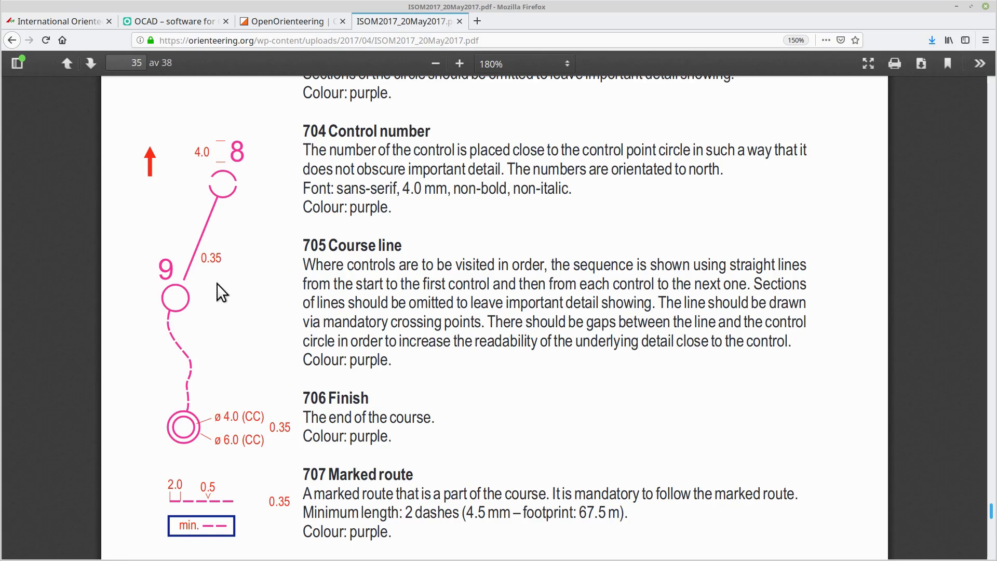
scroll(217, 293, up, 7)
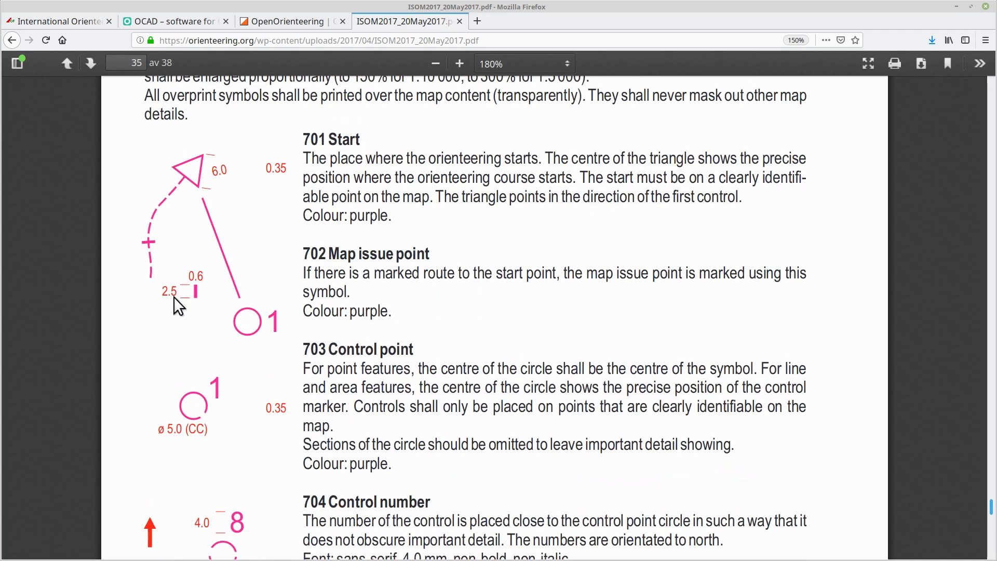
scroll(290, 302, up, 1)
scroll(177, 291, down, 3)
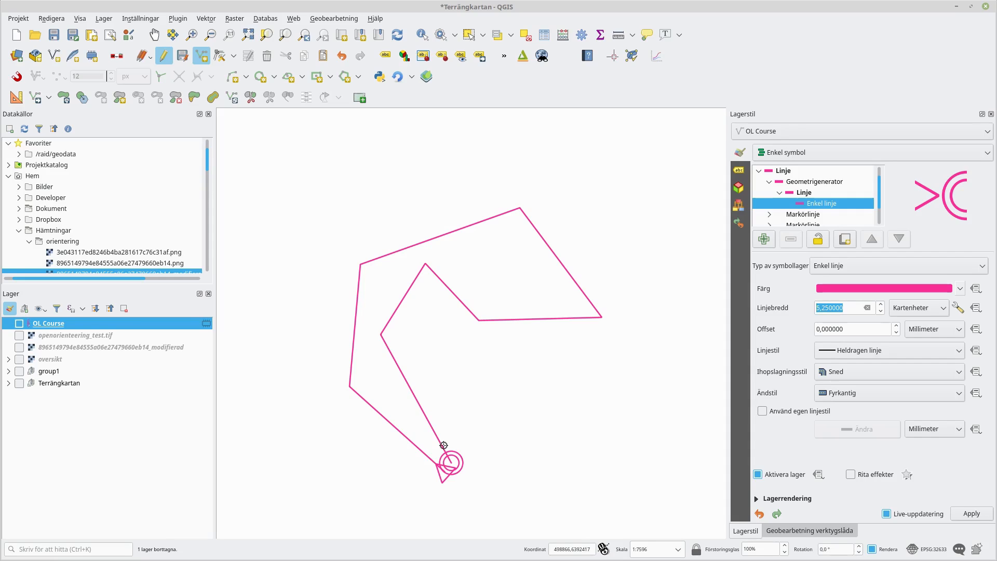
- Paste the prepared course-line expression into the geometry generator's expression field
click(793, 180)
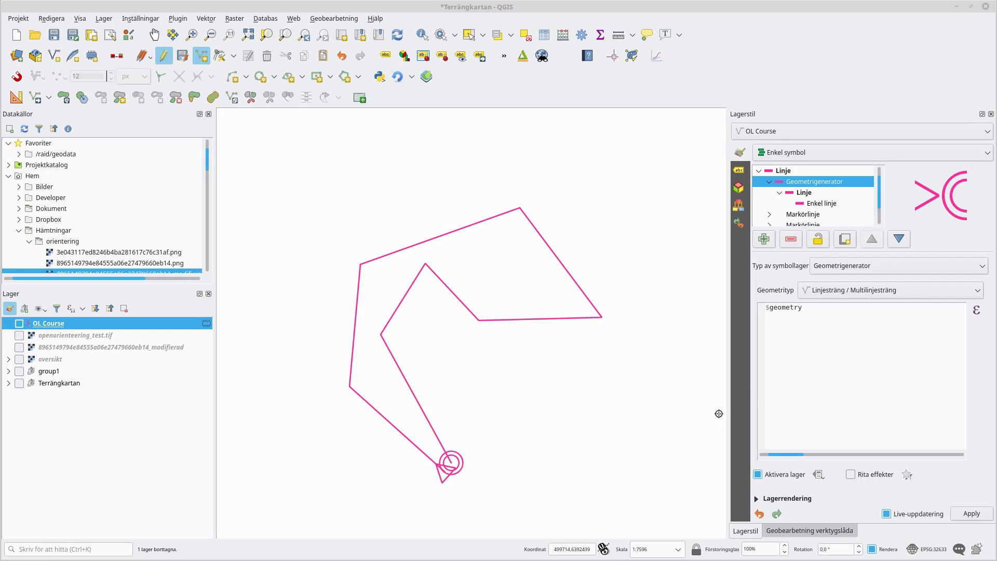
drag(817, 324, 720, 301)
right_click(794, 320)
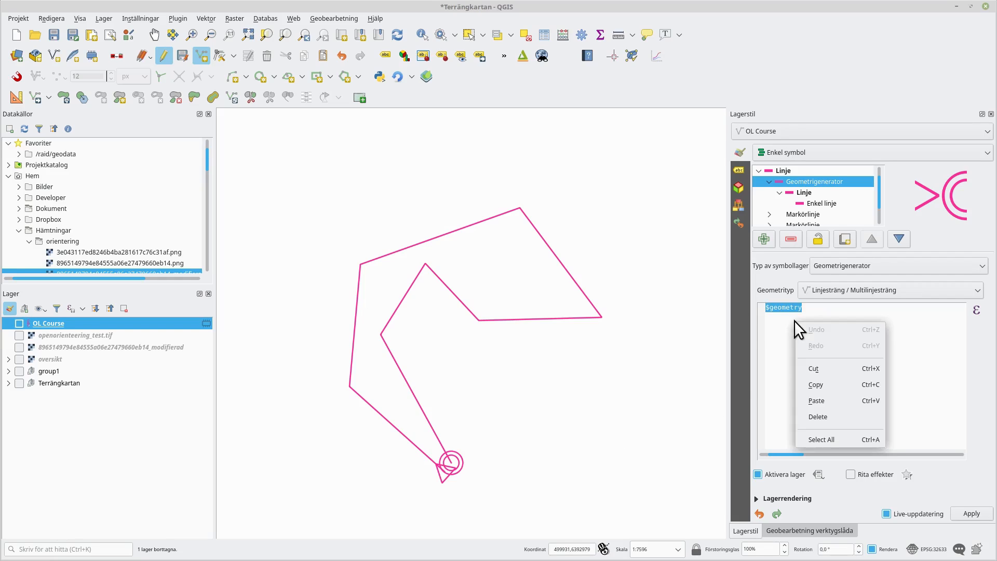
click(834, 397)
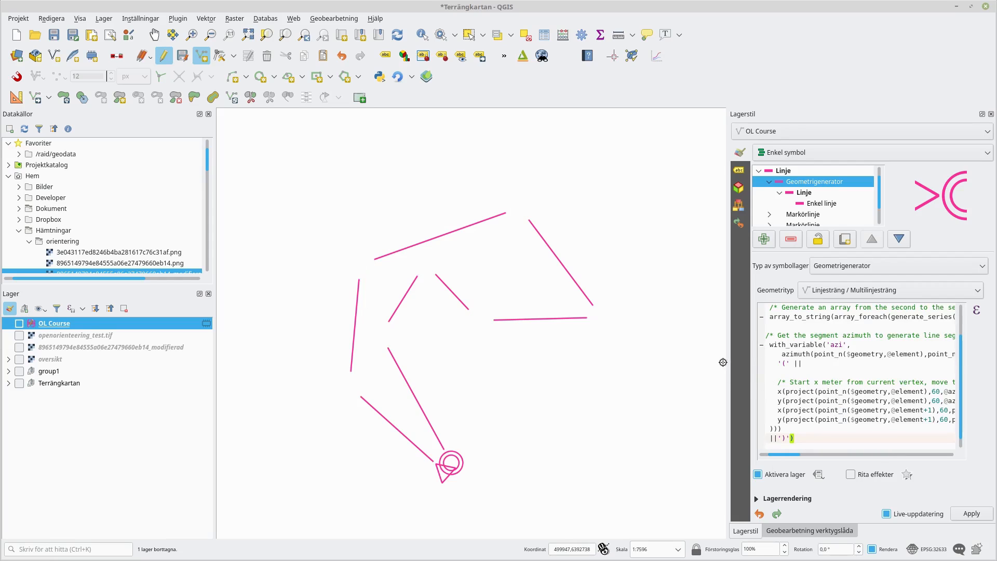
- Examine the pasted geometry generator expression part by part
drag(726, 363, 573, 385)
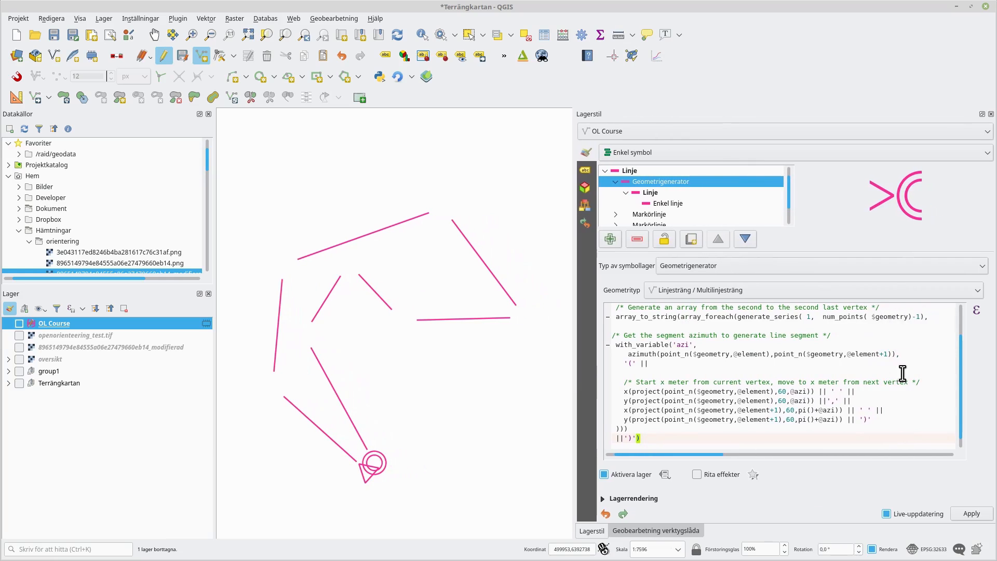
drag(959, 385, 960, 338)
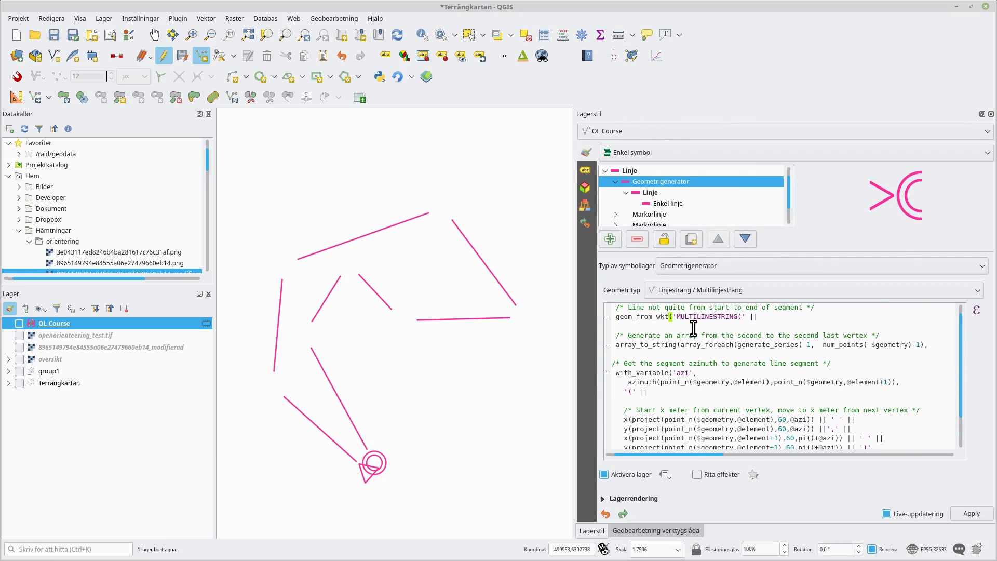
click(631, 326)
drag(738, 345, 795, 344)
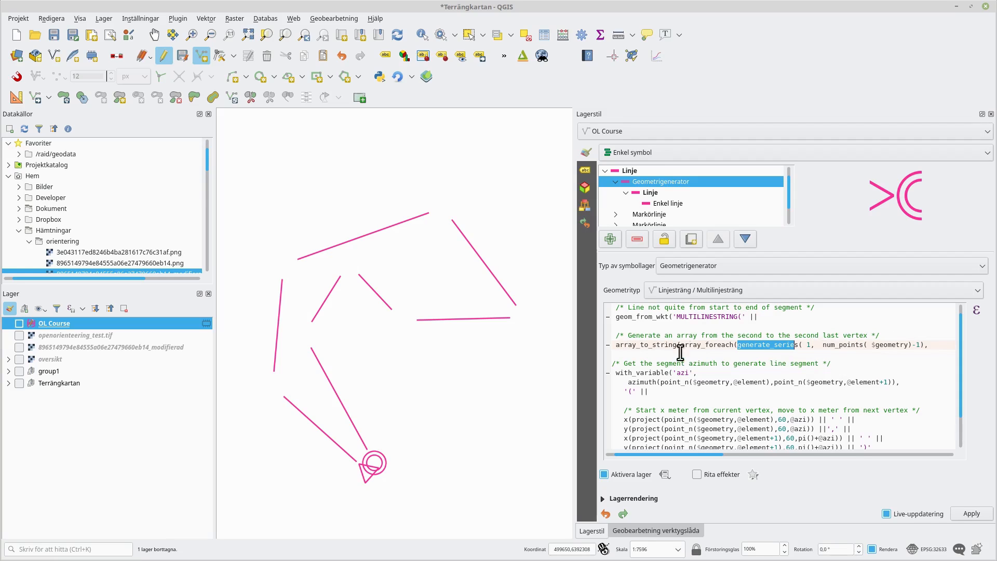
drag(681, 344, 736, 347)
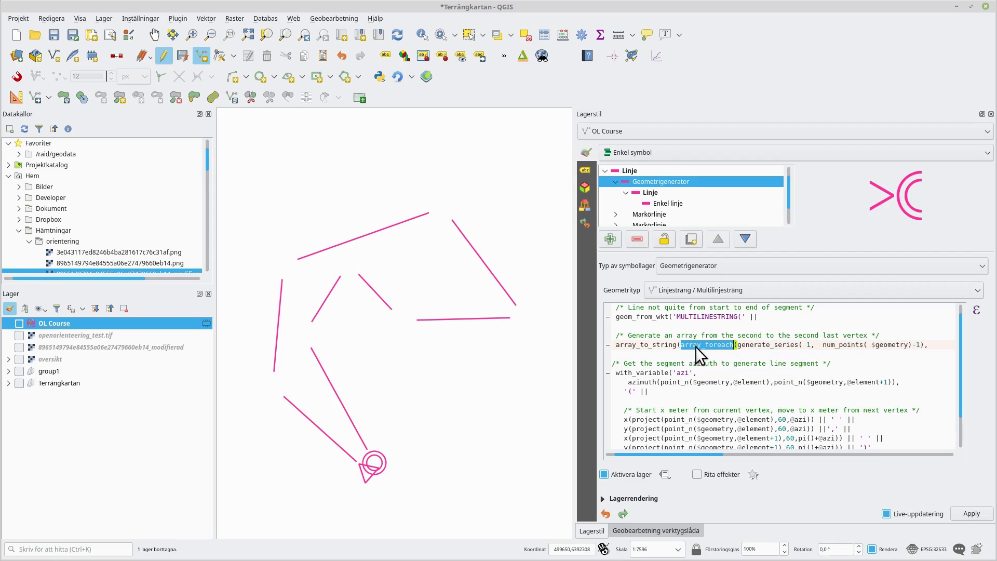
click(734, 345)
scroll(804, 367, down, 1)
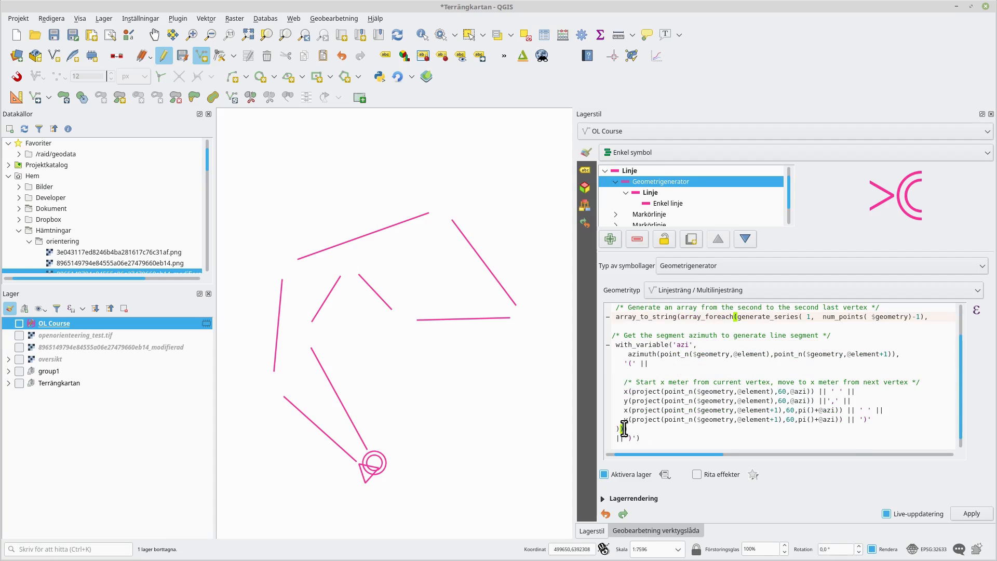
drag(623, 429, 738, 317)
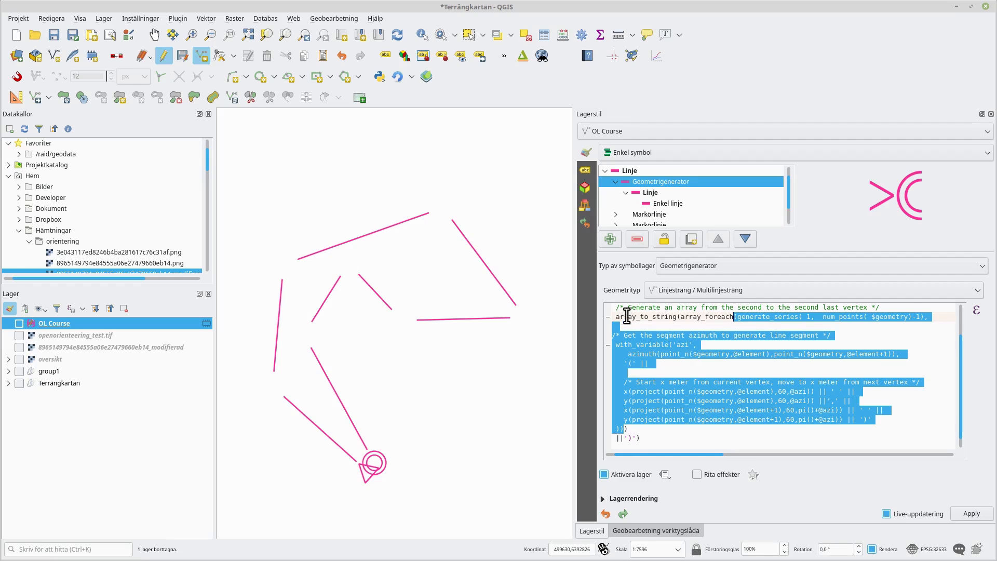
drag(614, 316, 677, 317)
scroll(696, 334, up, 1)
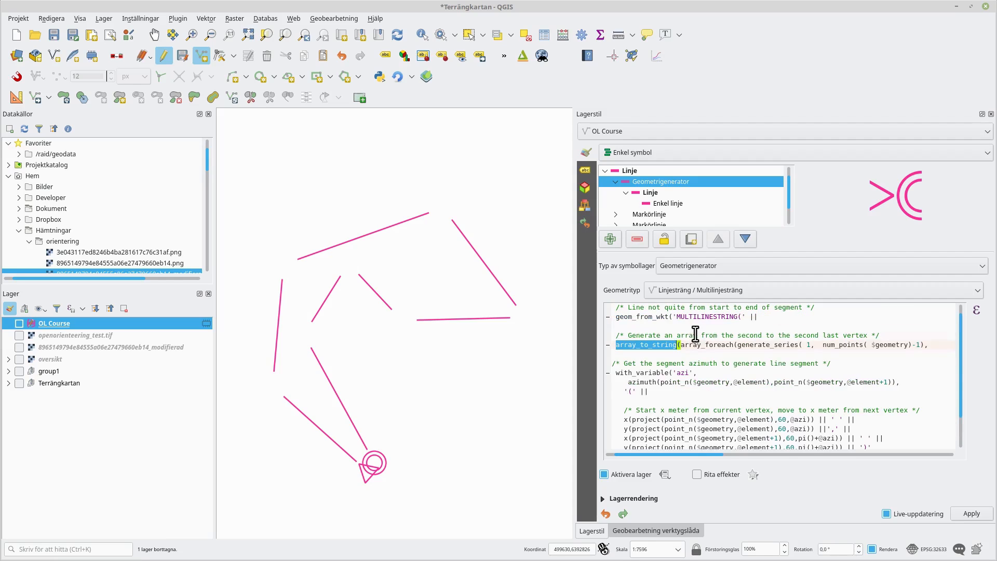
double_click(753, 317)
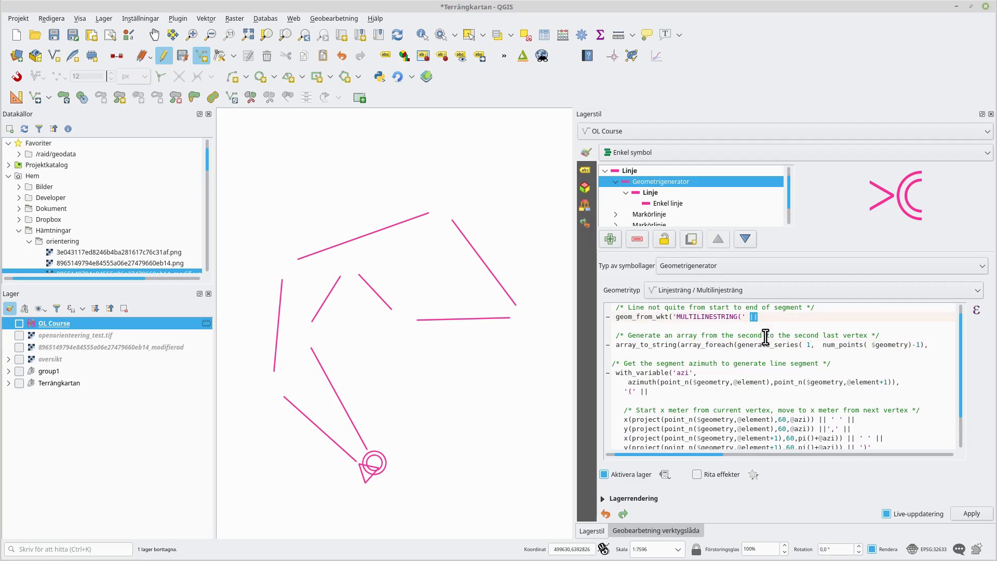
drag(746, 317, 673, 316)
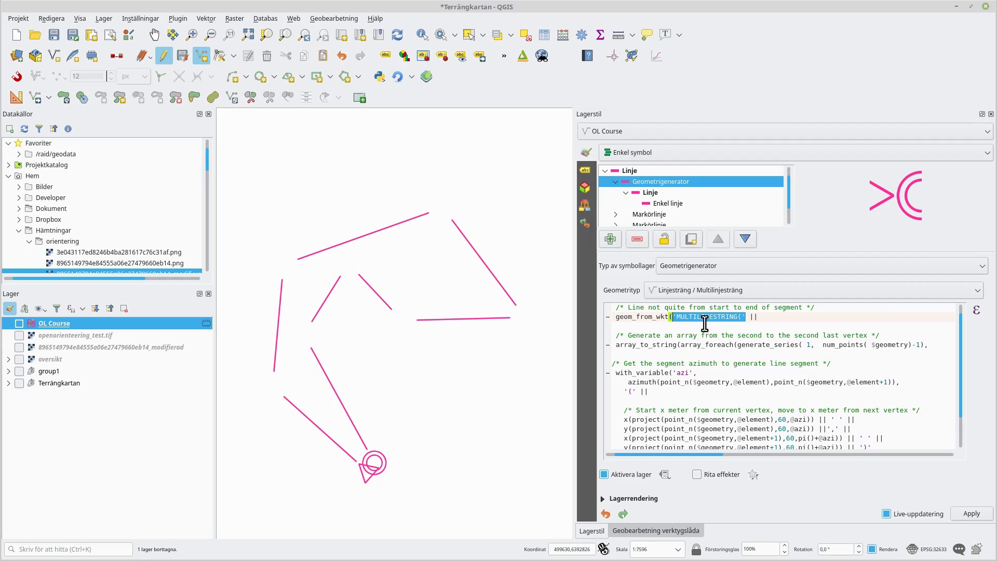
drag(671, 317, 747, 317)
click(748, 319)
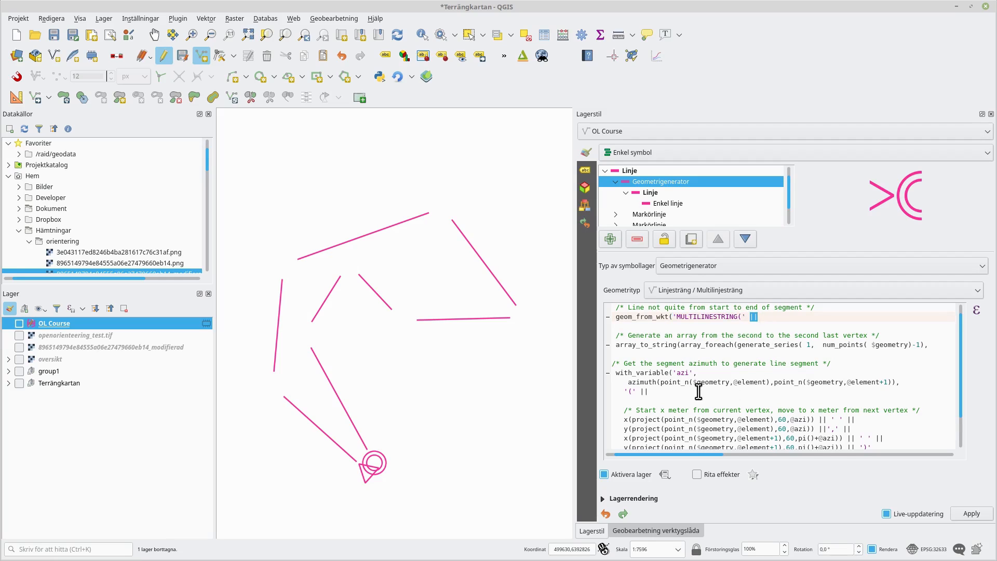
- Walk through the array, azimuth and point-offset parts of the course-line expression
drag(616, 345, 676, 347)
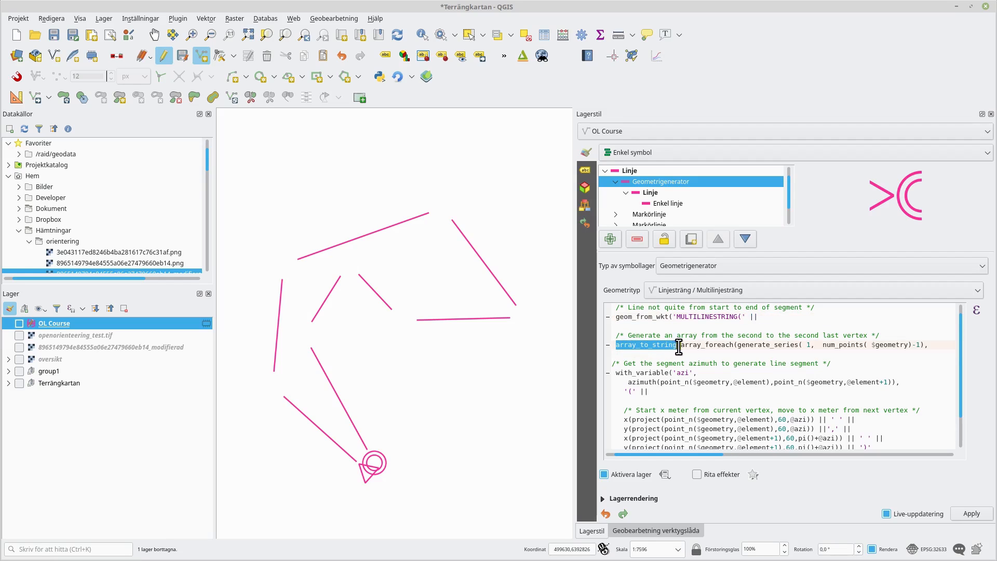
scroll(696, 358, down, 1)
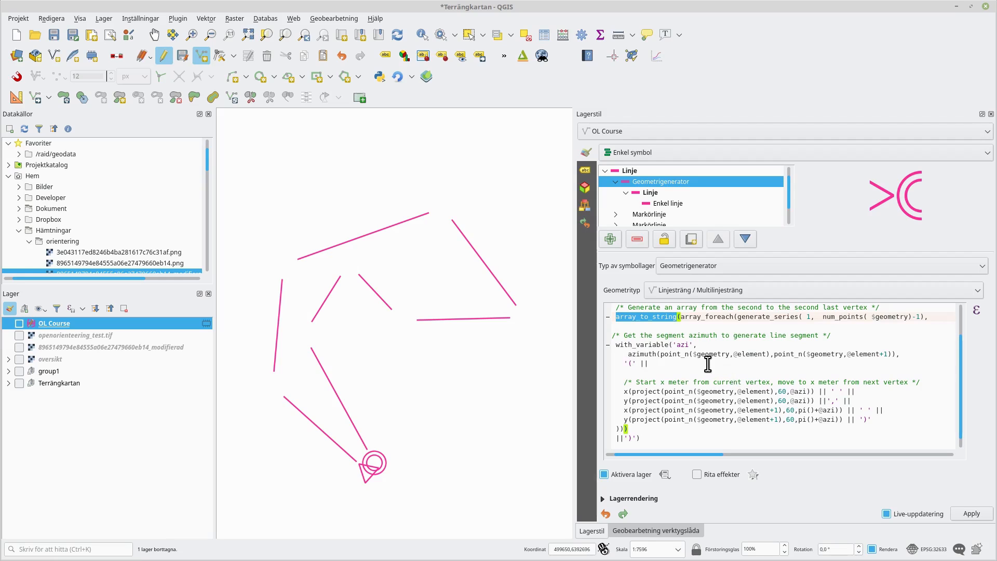
click(734, 316)
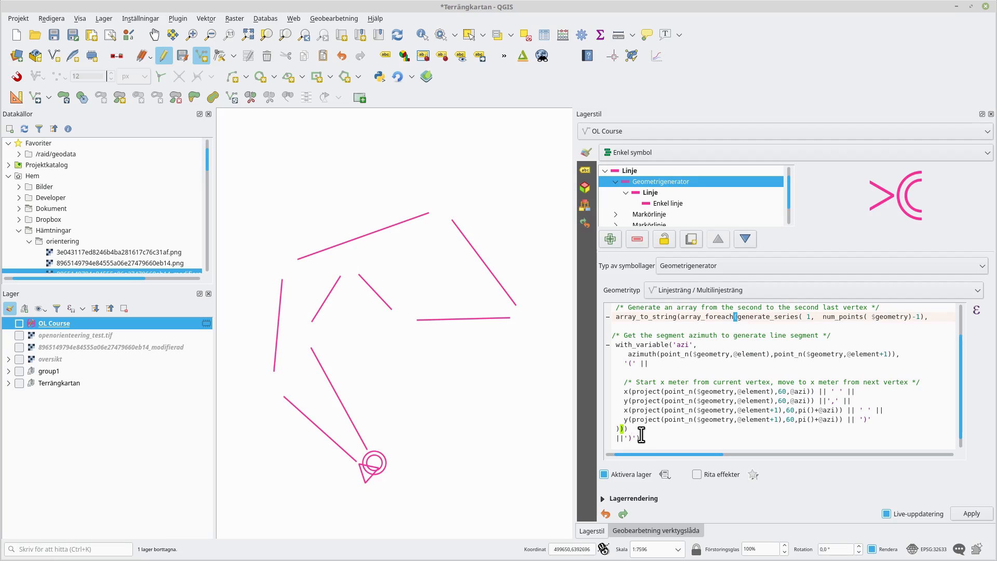
drag(623, 439, 737, 316)
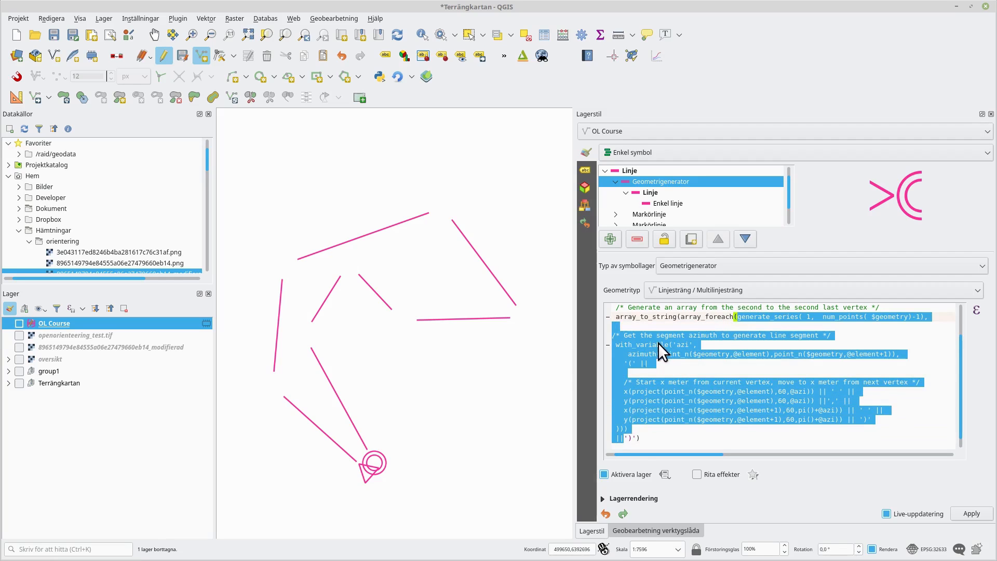
click(687, 346)
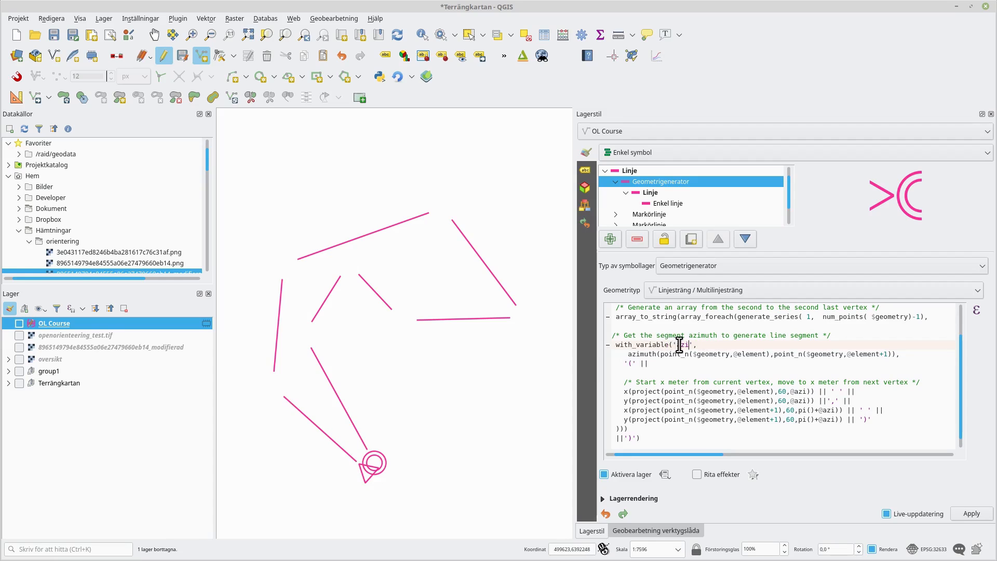
drag(673, 344, 694, 345)
click(888, 355)
drag(888, 356, 880, 356)
drag(662, 355, 771, 356)
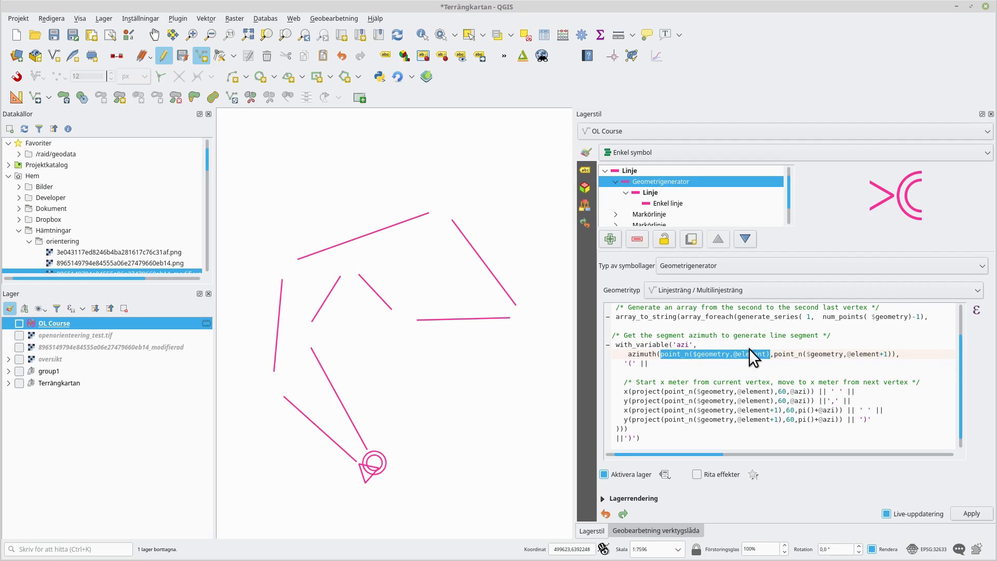
drag(774, 356, 892, 356)
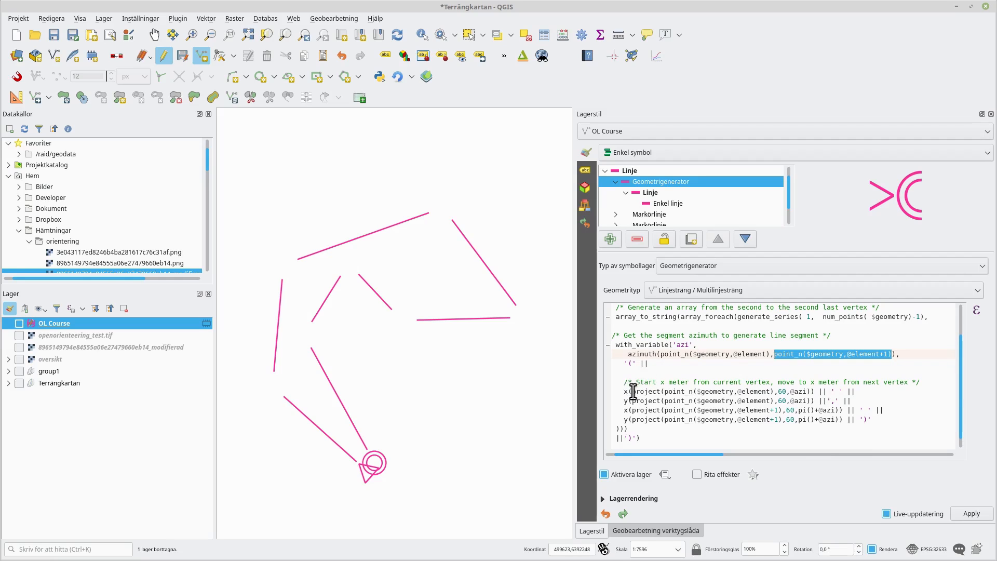
- Change the offset distance from 60 to 100 in all four x/y project calls of the expression
double_click(663, 381)
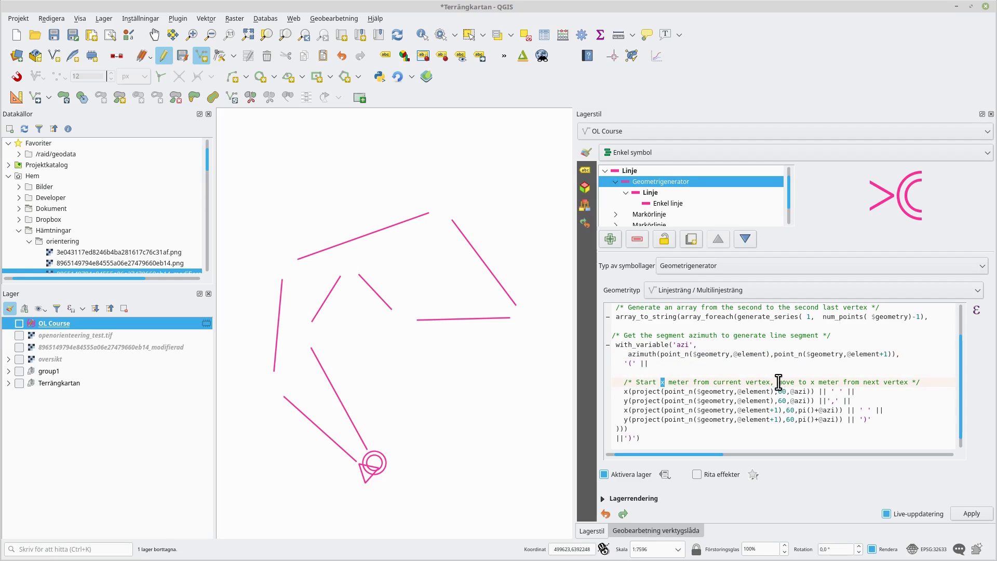
drag(778, 391, 783, 391)
text(10)
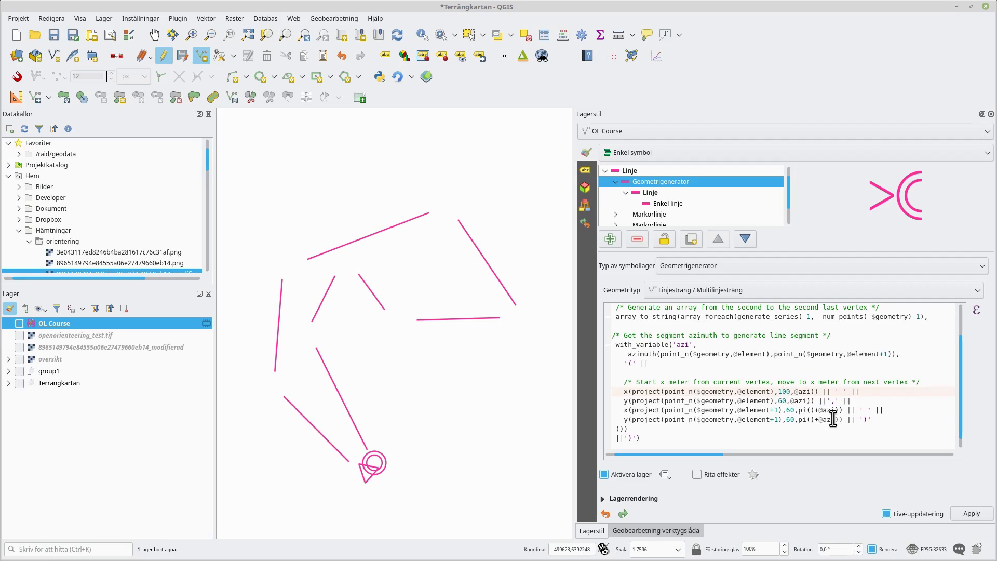
key(Down)
text(10)
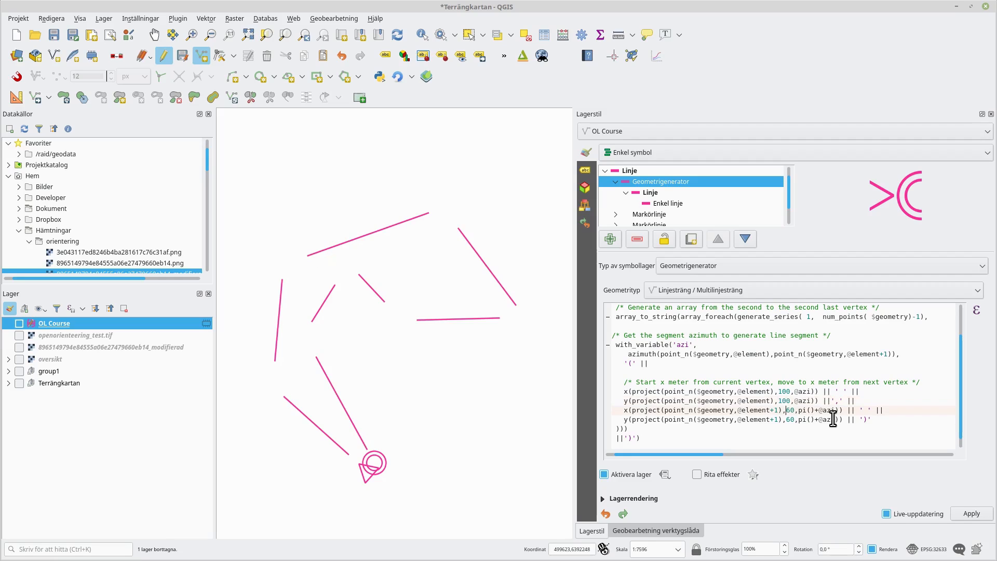
text(10)
key(Down)
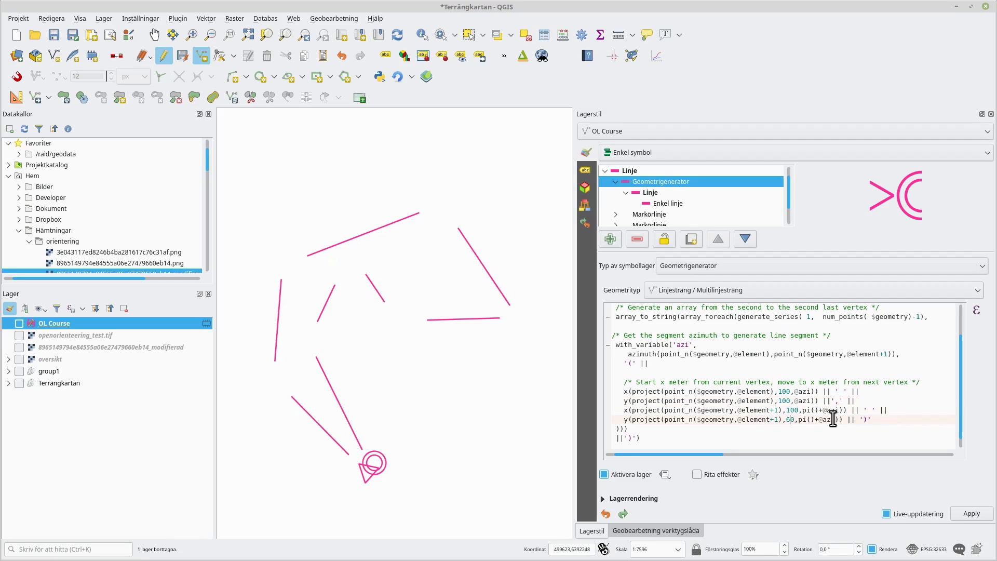
text(10)
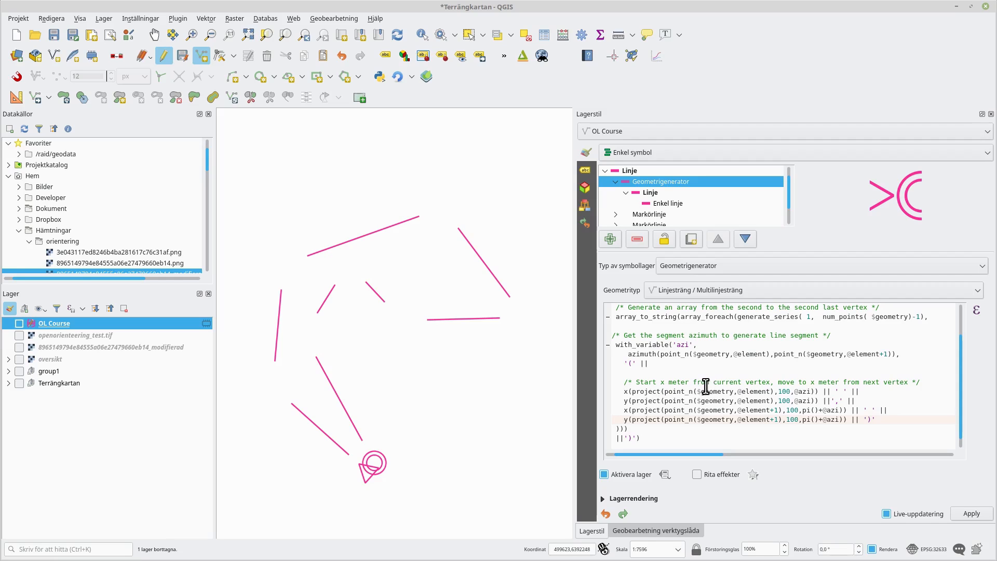
- Review the project, azimuth and geom_from_wkt parts of the edited course-line expression
drag(699, 393, 732, 389)
drag(665, 391, 773, 392)
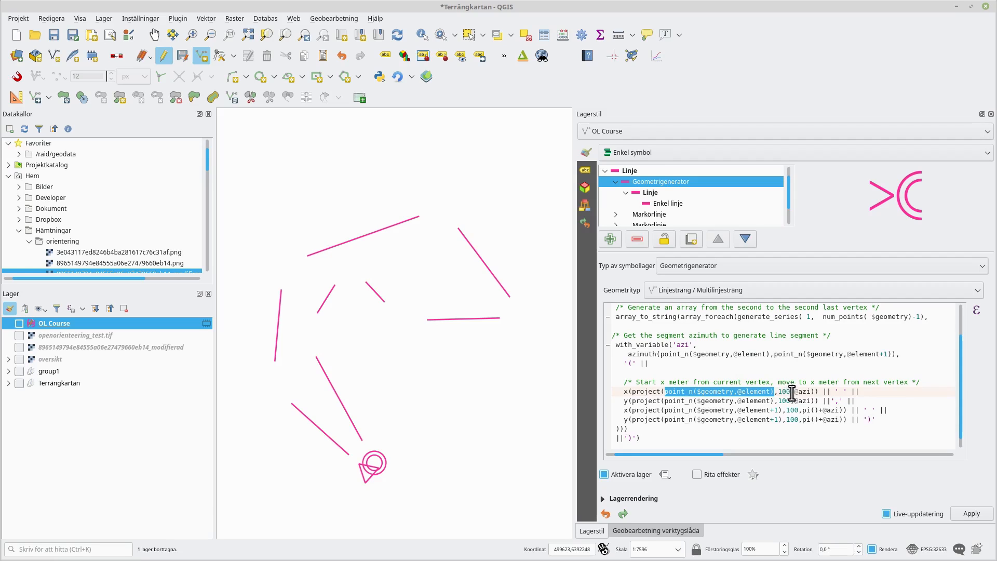
drag(794, 391, 811, 392)
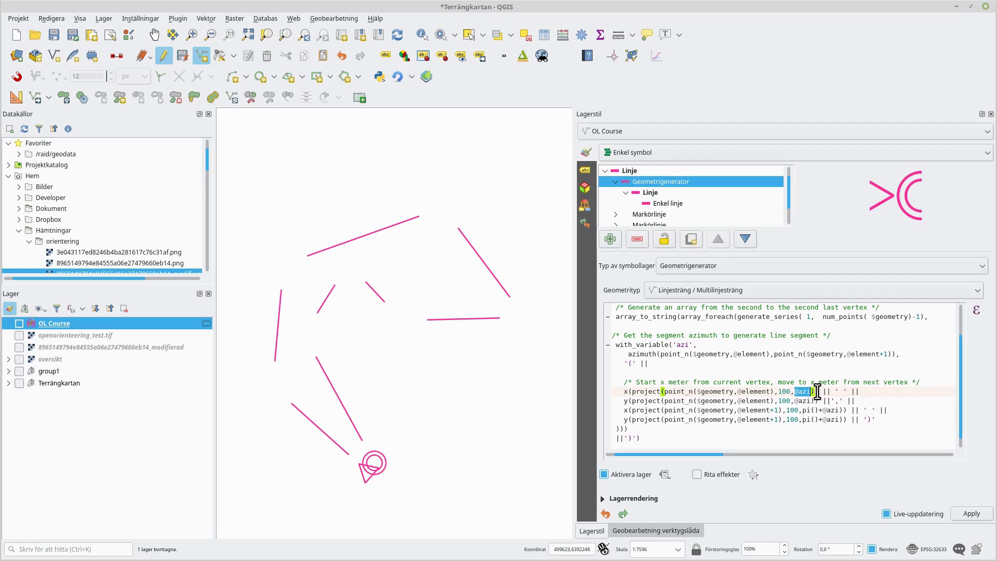
double_click(626, 393)
double_click(625, 401)
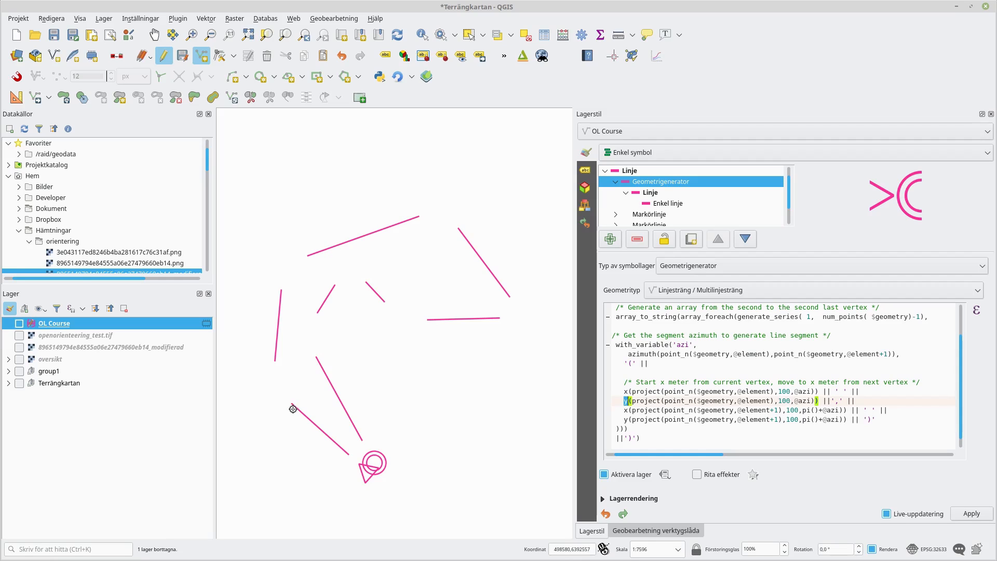
click(626, 410)
drag(666, 411, 778, 410)
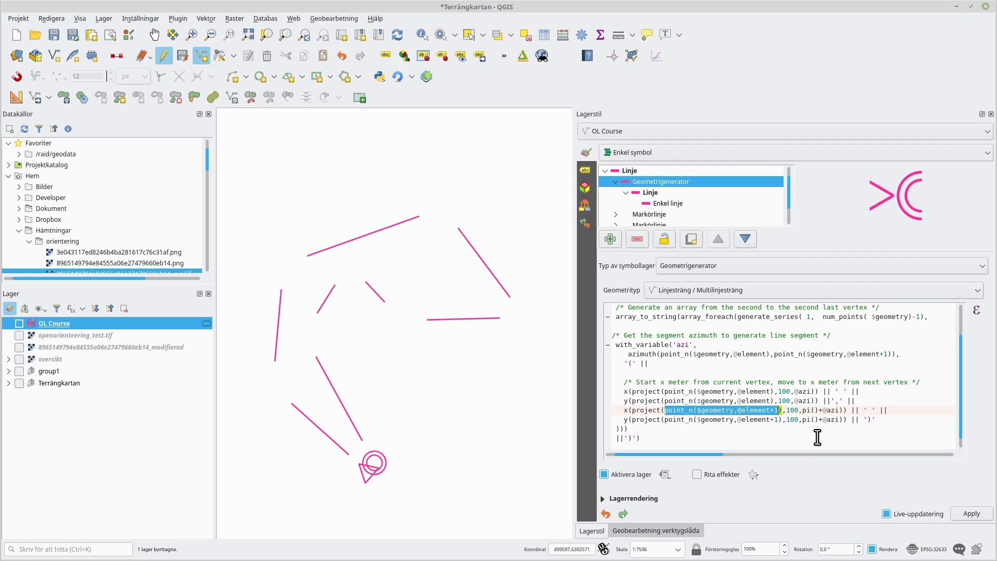
double_click(790, 411)
double_click(791, 410)
drag(804, 410, 840, 410)
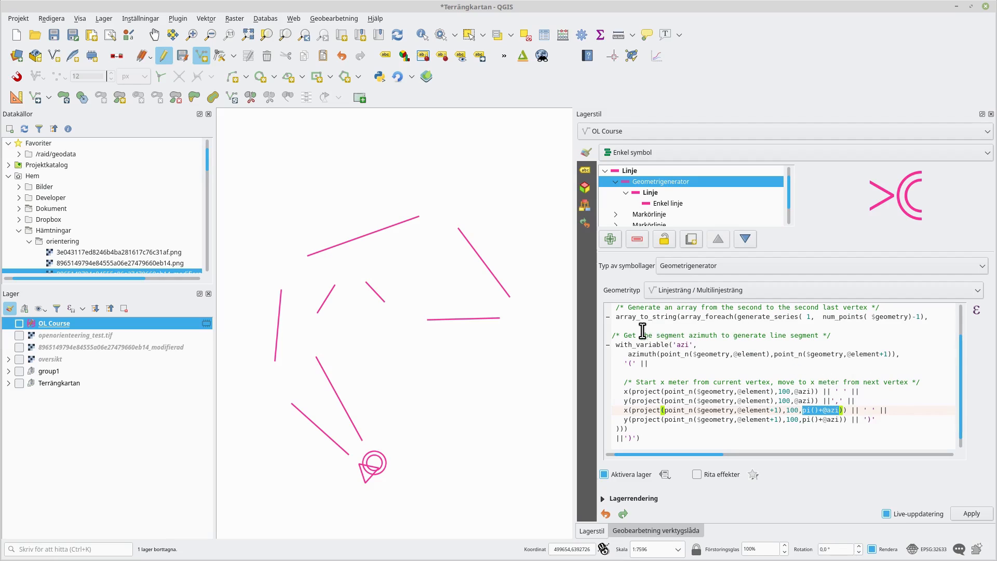
scroll(681, 358, up, 1)
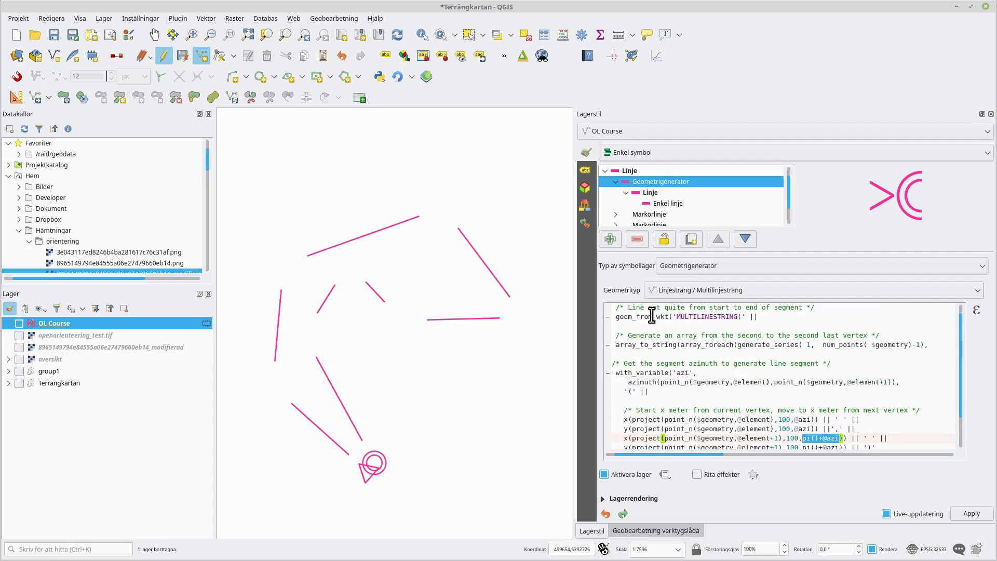
drag(673, 316, 742, 316)
scroll(805, 404, down, 1)
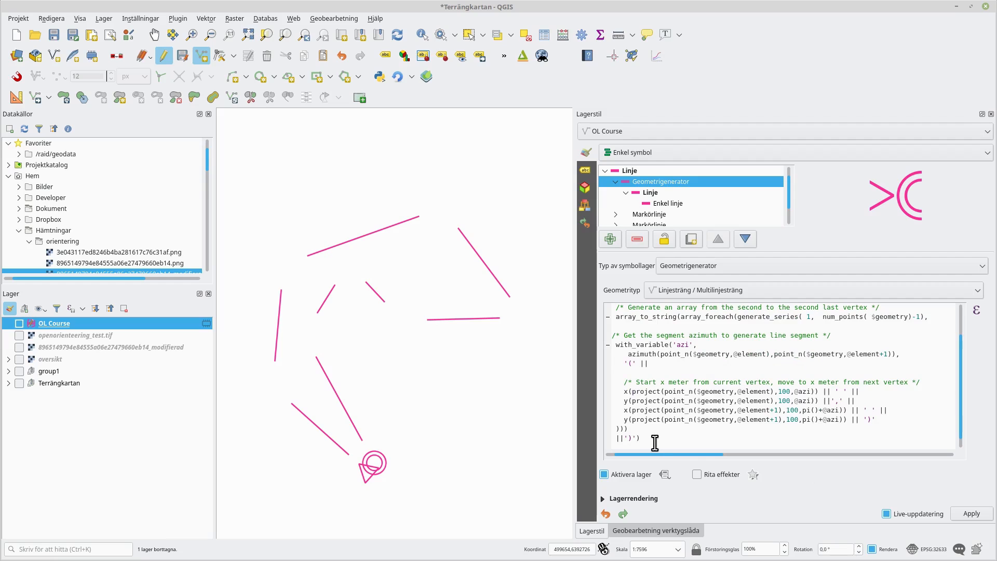
scroll(678, 384, up, 1)
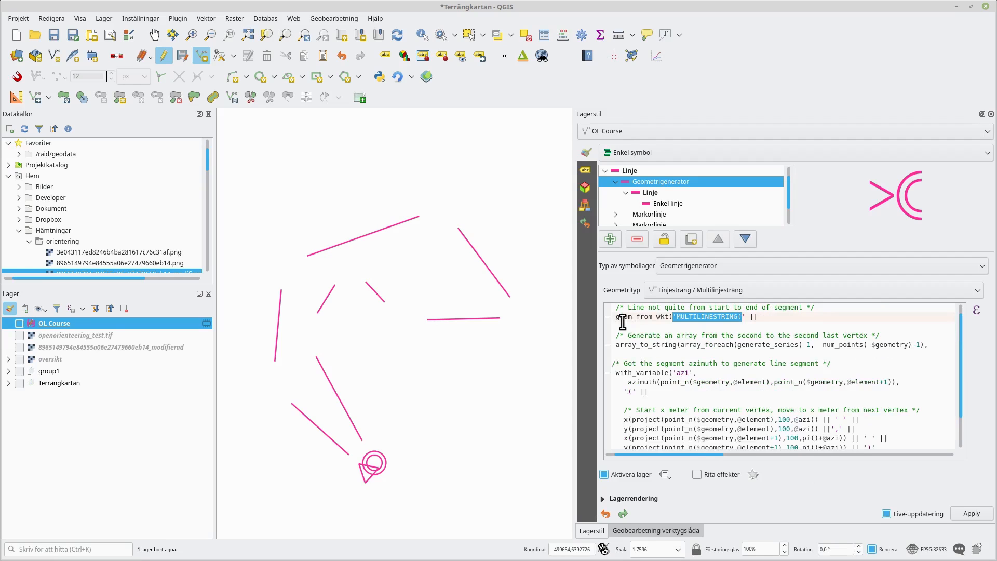
drag(616, 316, 639, 317)
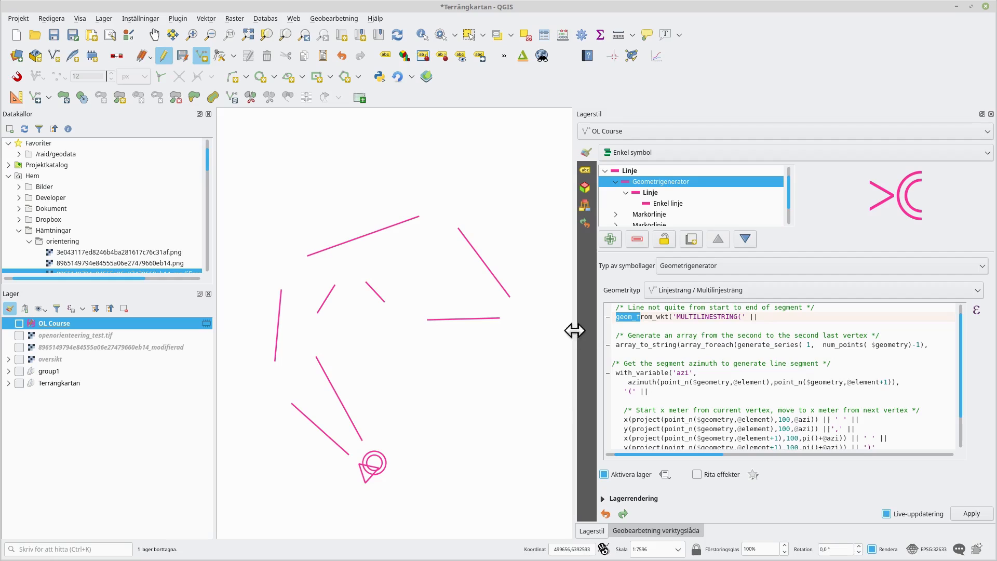
- Add a new marker line symbol layer with markers placed on every vertex
click(615, 183)
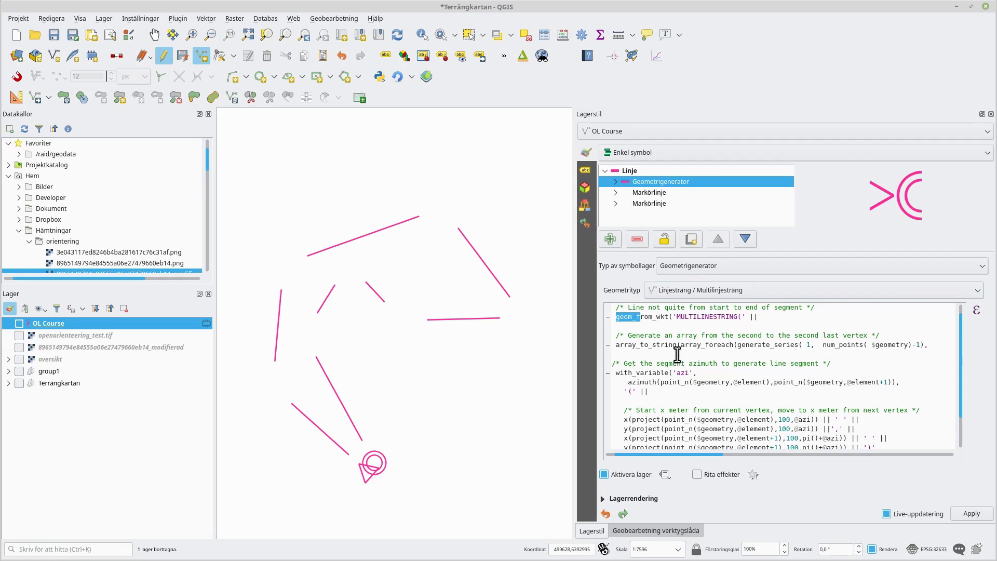
click(611, 240)
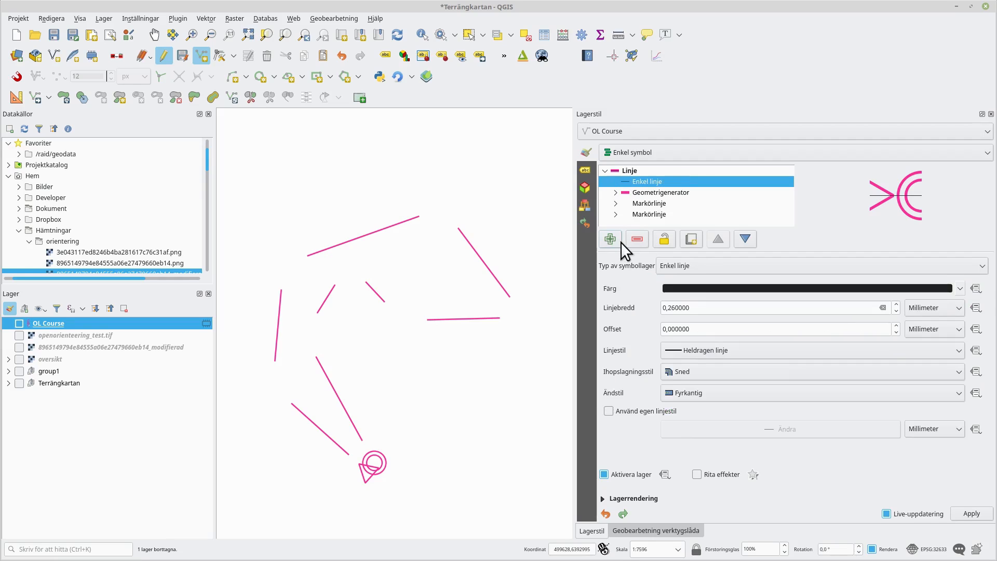
click(750, 270)
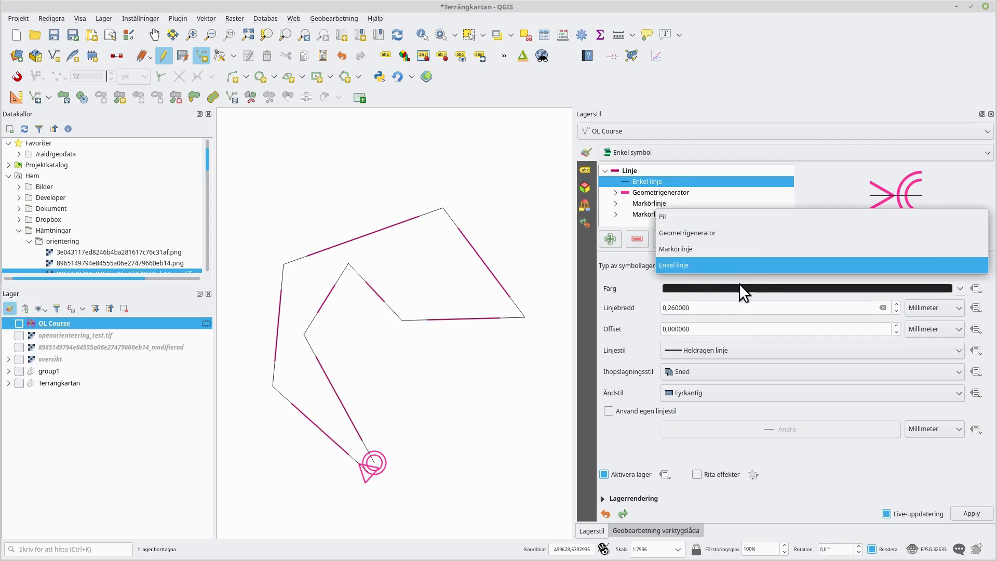
click(721, 255)
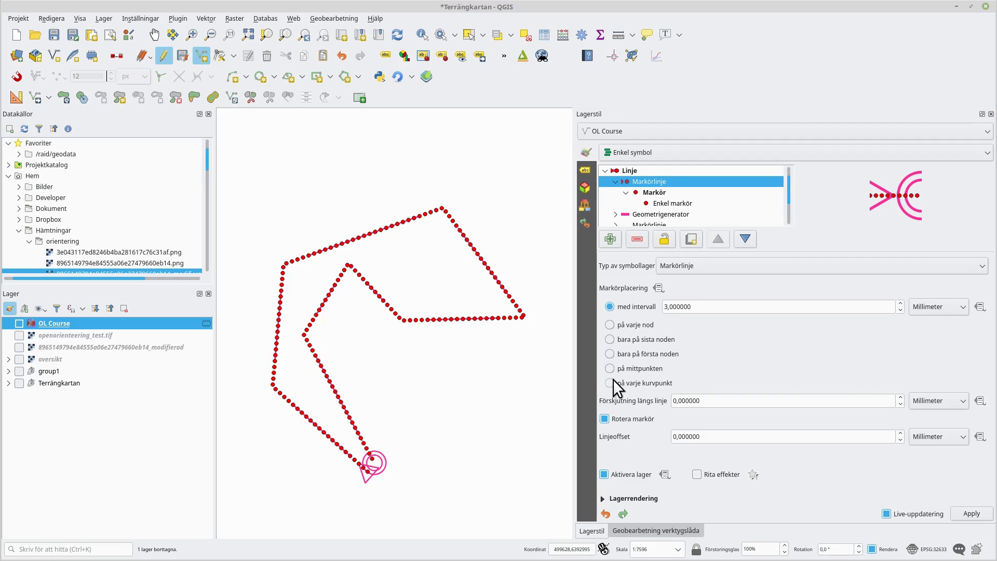
click(610, 384)
click(611, 322)
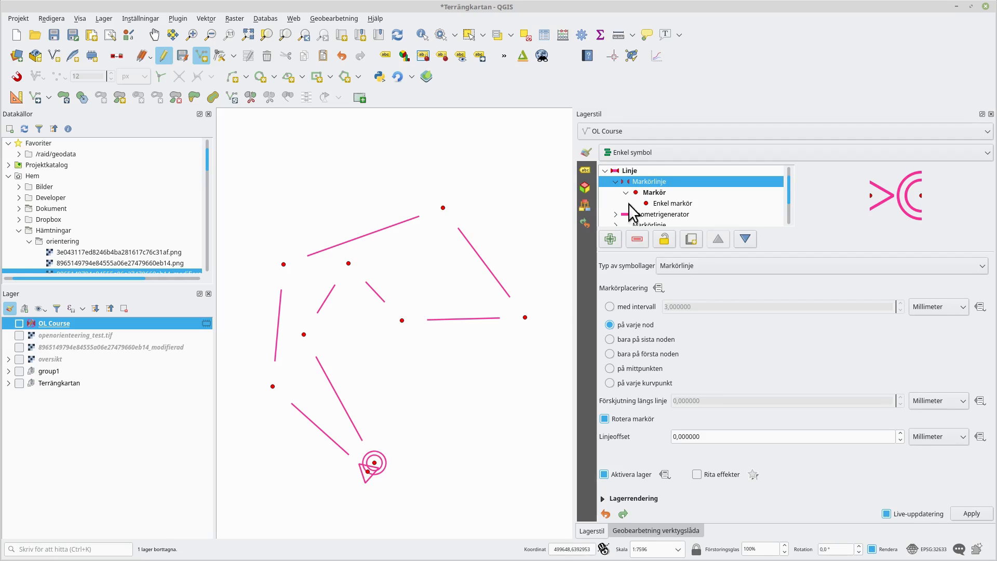
- Convert the new layer into a Punkt / Multipunkt geometry generator and paste the vertex-points expression
click(706, 267)
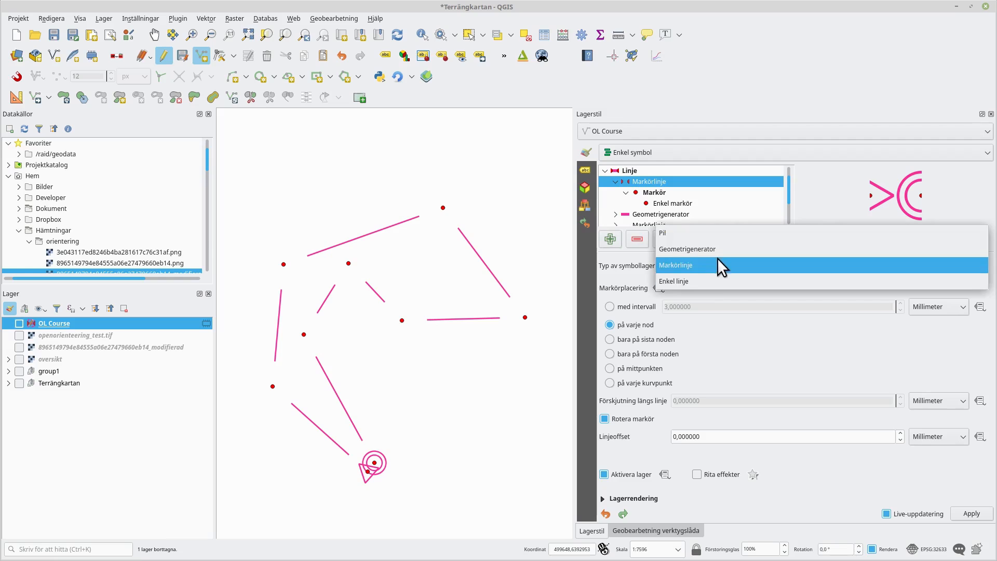
click(715, 249)
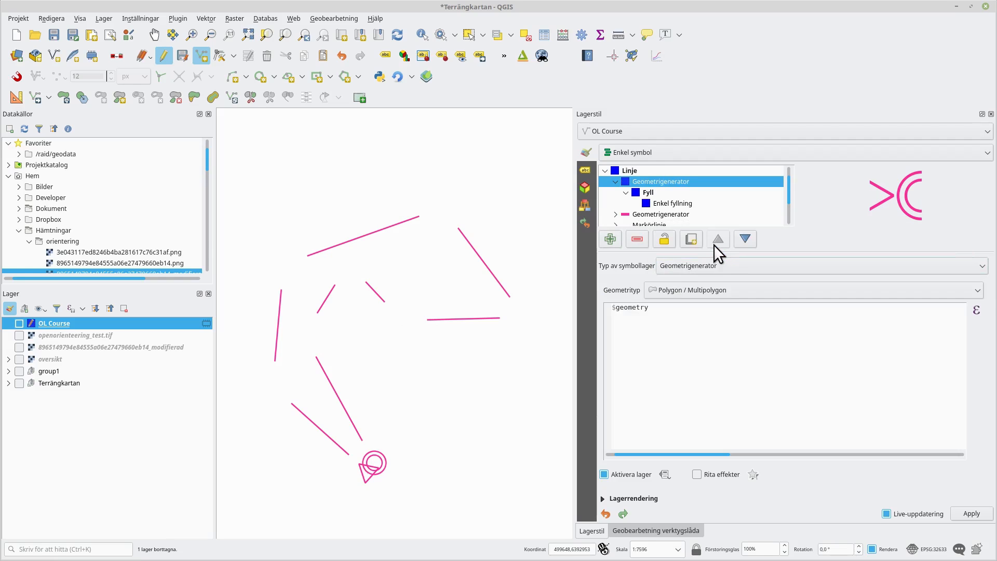
click(747, 288)
click(722, 326)
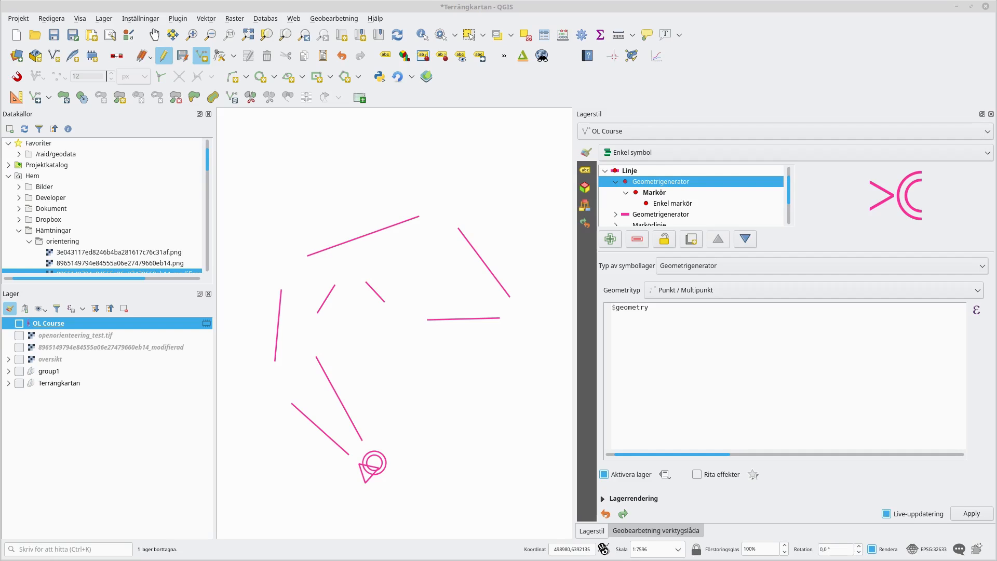
drag(678, 349, 533, 271)
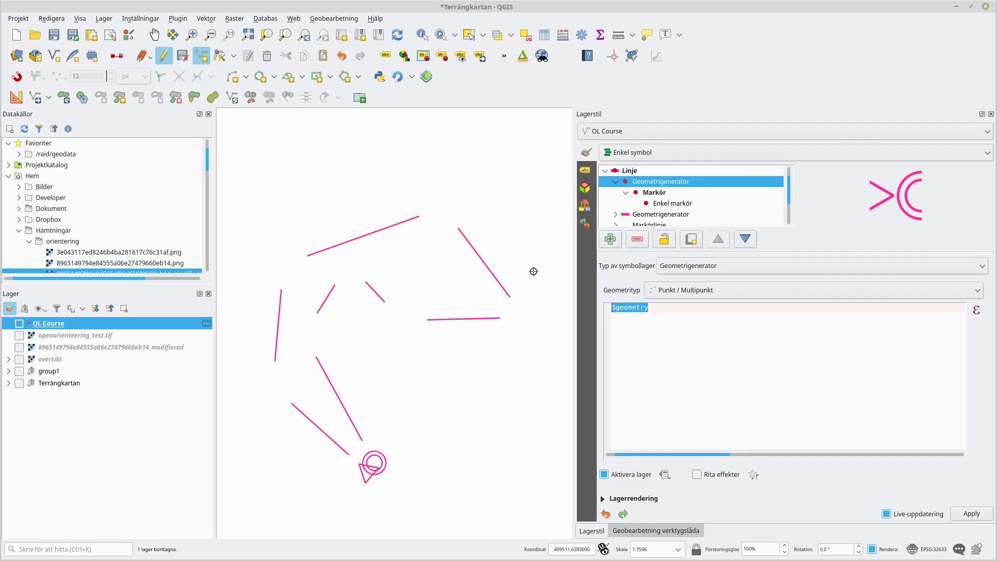
text(/* Points at vertex, except first and last */ geom_from_wkt('MULTIPOINT(' || array_to_string(array_foreach(generate_series( 2,  num_points( $geometry)-1),   '(' ||   x(point_n($geometry,@element)) || ' ' ||   y(point_n($geometry,@element)) || ')' )) ||')'))
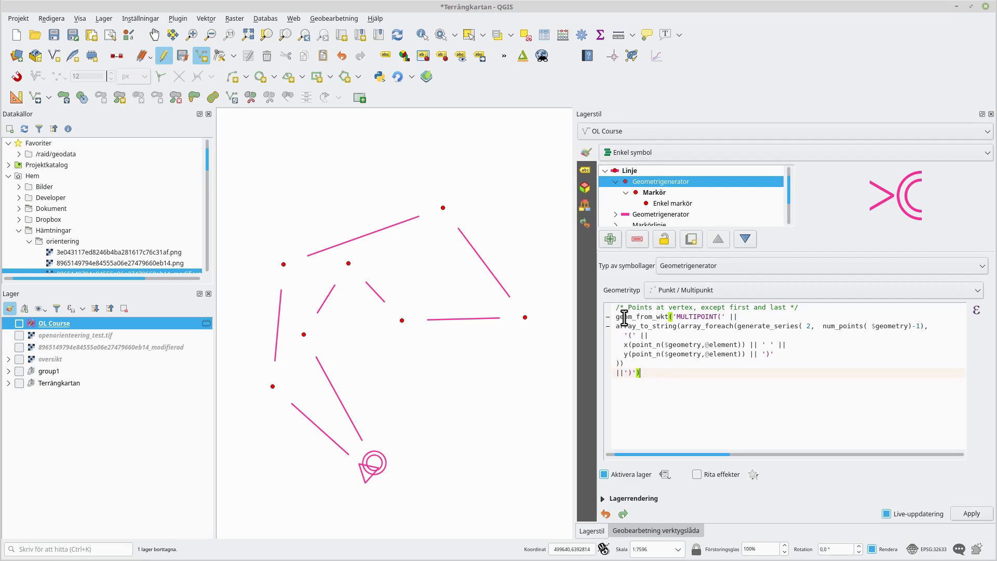
- Examine the pasted vertex-points expression part by part
drag(677, 316, 717, 316)
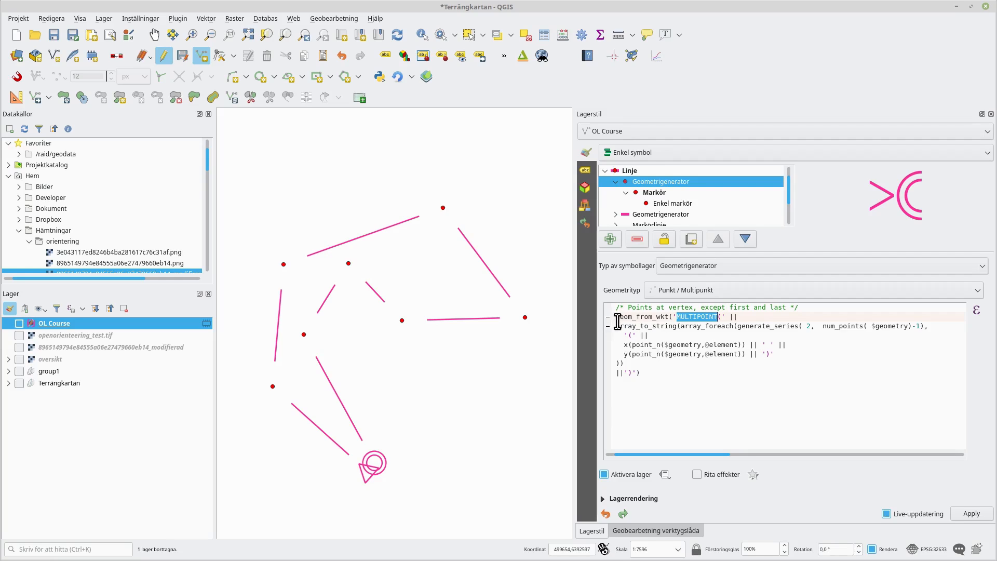
click(740, 326)
drag(746, 325, 925, 326)
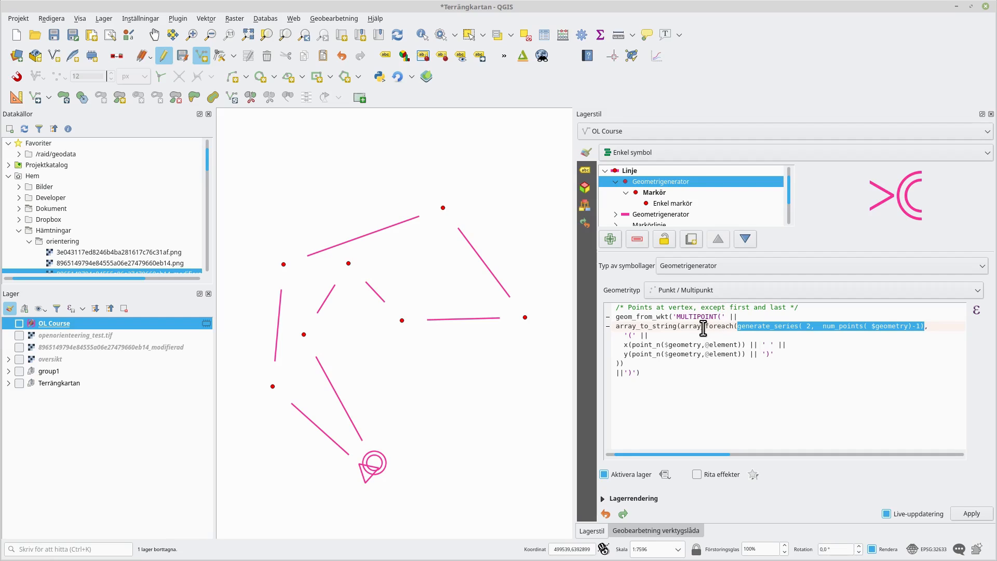
click(808, 322)
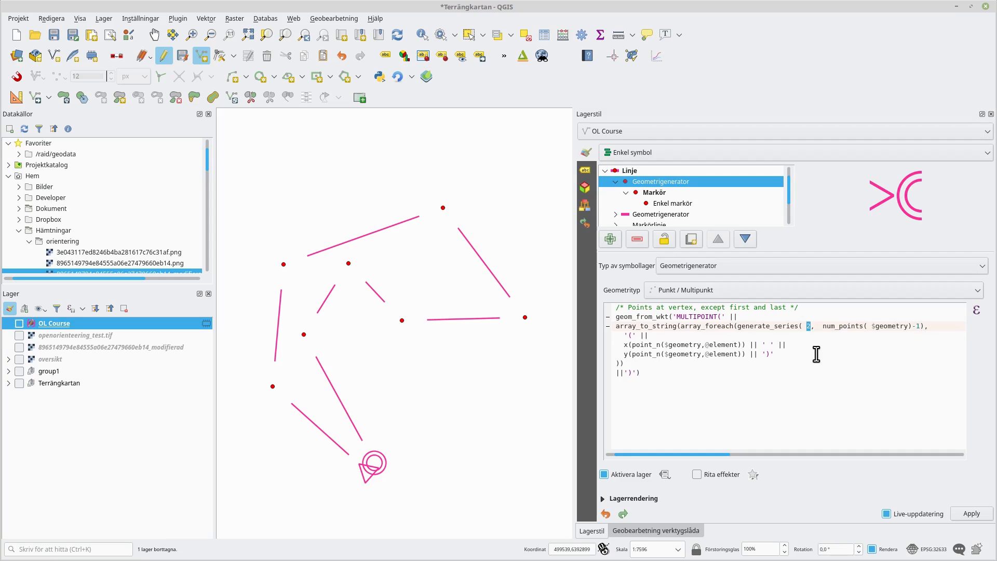
drag(919, 326, 910, 325)
drag(621, 344, 746, 344)
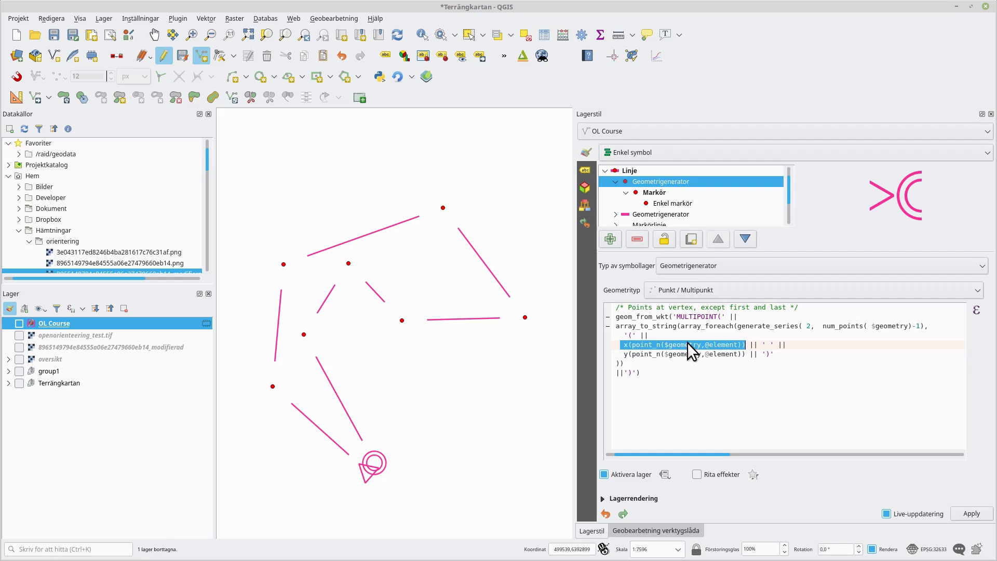
- Select the vertex simple marker and make its fill colour transparent
click(731, 326)
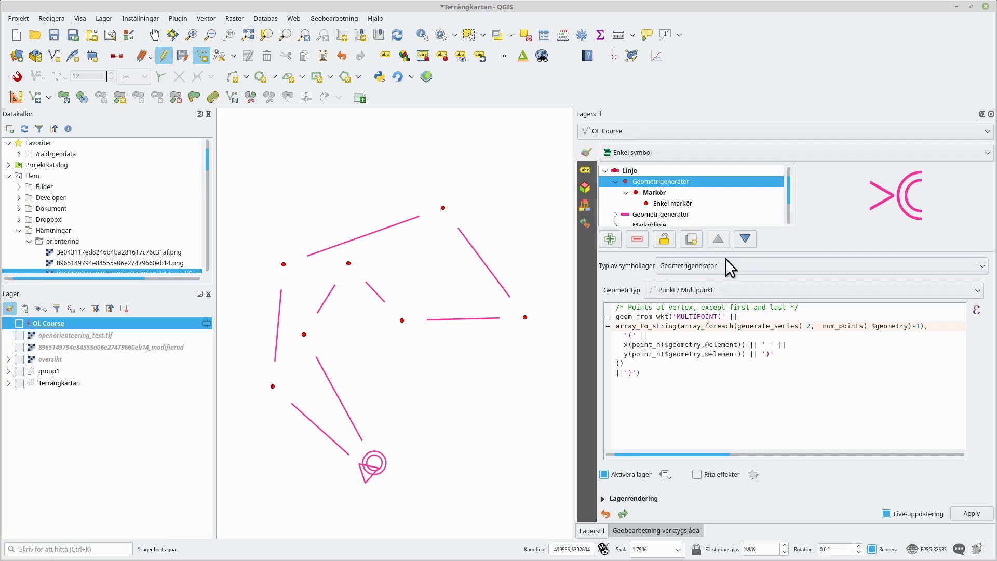
click(670, 203)
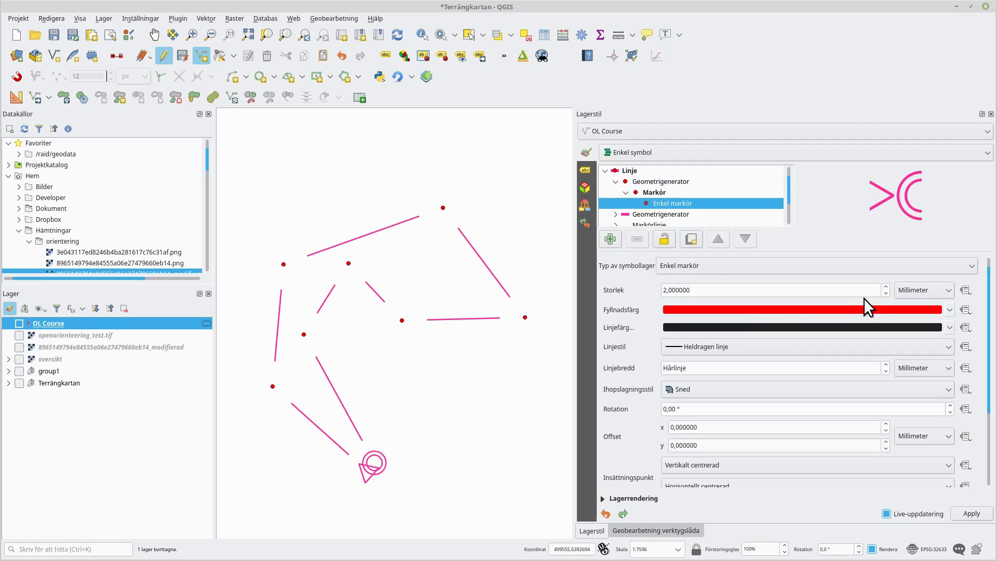
click(948, 311)
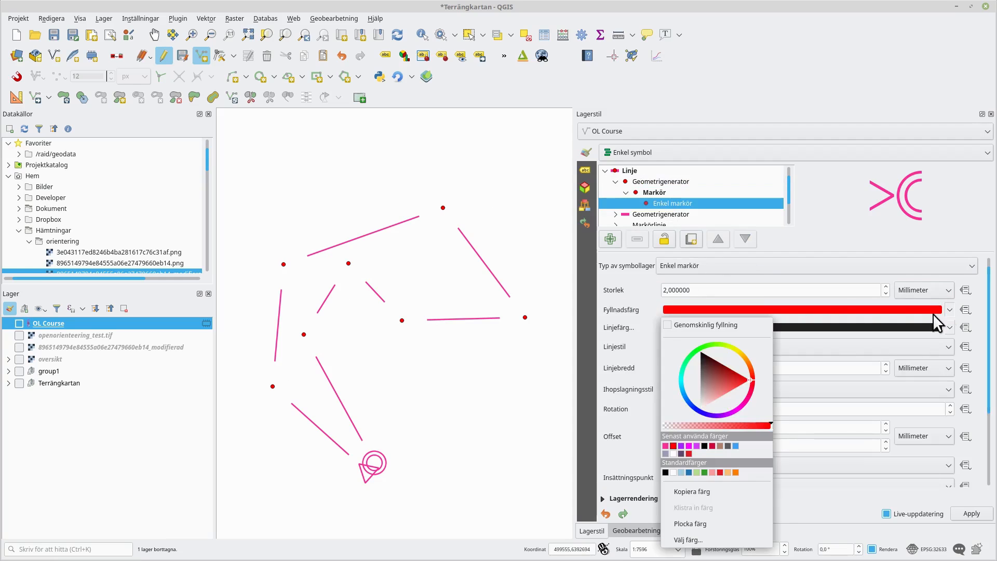
click(707, 323)
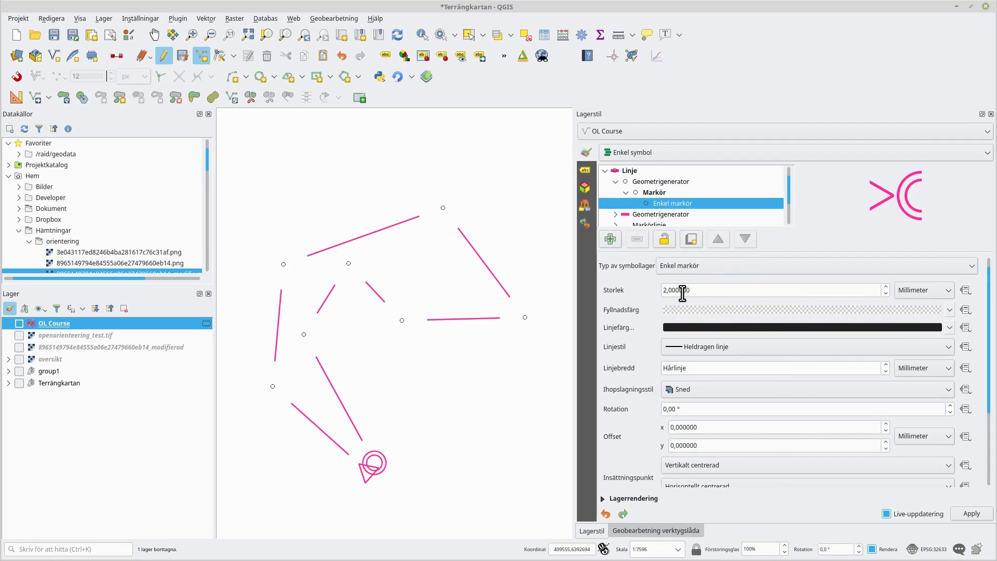
- Set the marker size to 75 in map units
click(913, 289)
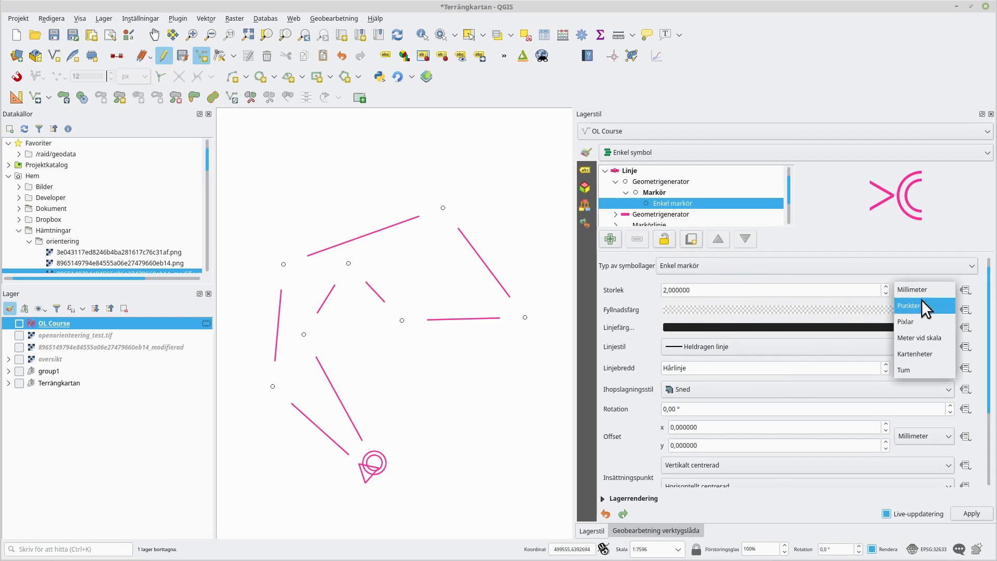
click(932, 355)
drag(723, 288, 534, 289)
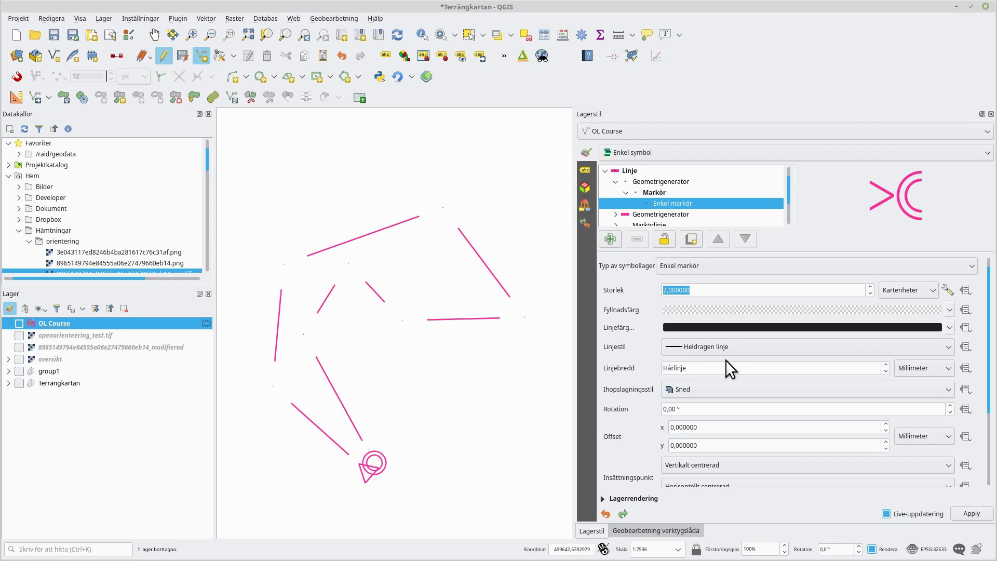
text(75)
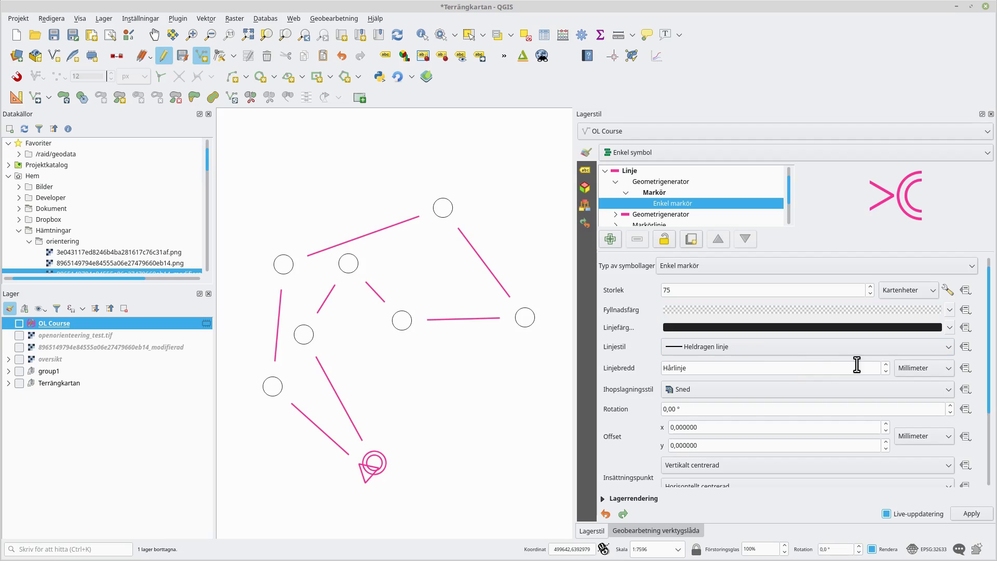
- Set the marker outline width to 5.25 map units and its outline colour to the recent course pink
click(905, 366)
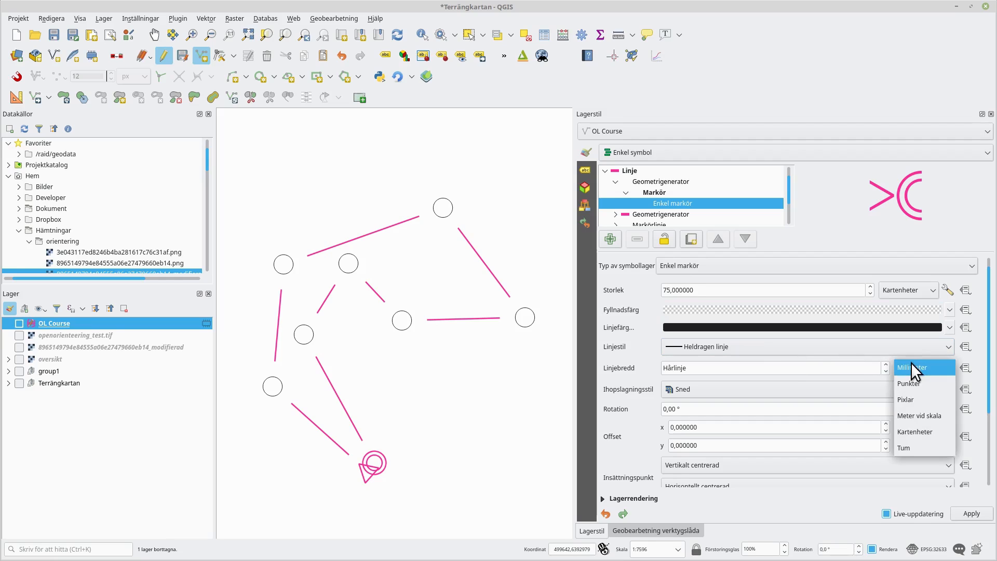
click(929, 431)
double_click(705, 369)
text(5,25)
key(Return)
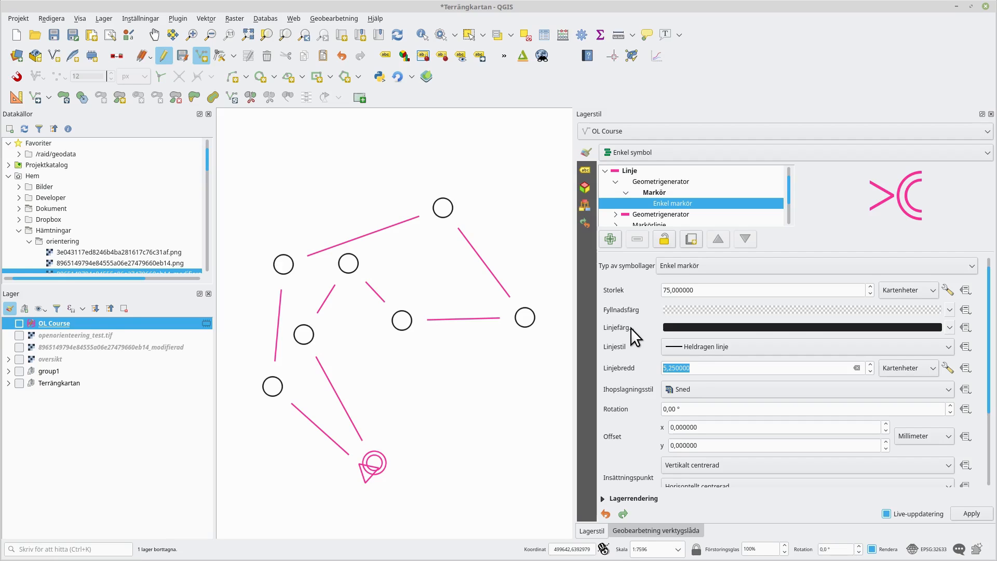
click(858, 326)
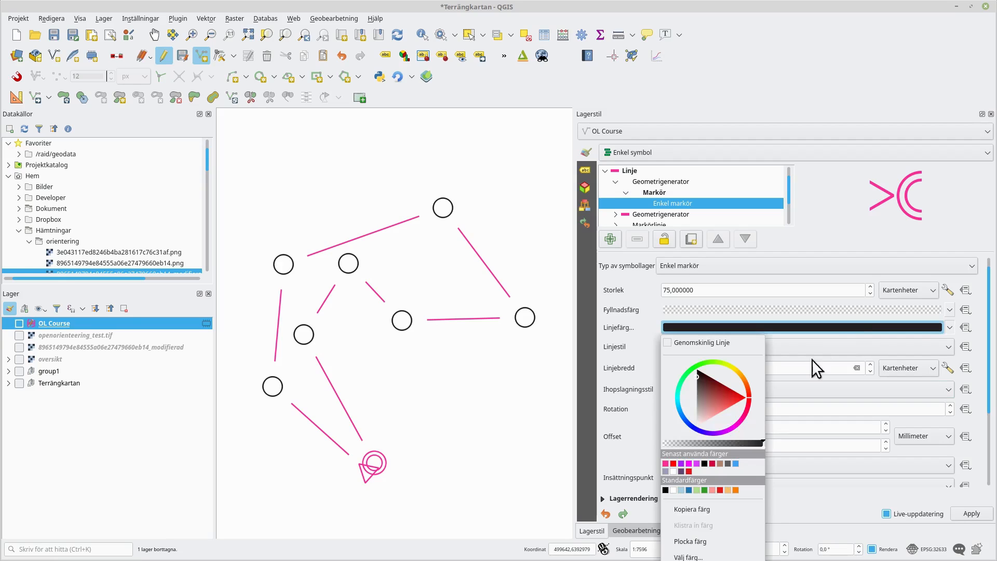
click(666, 465)
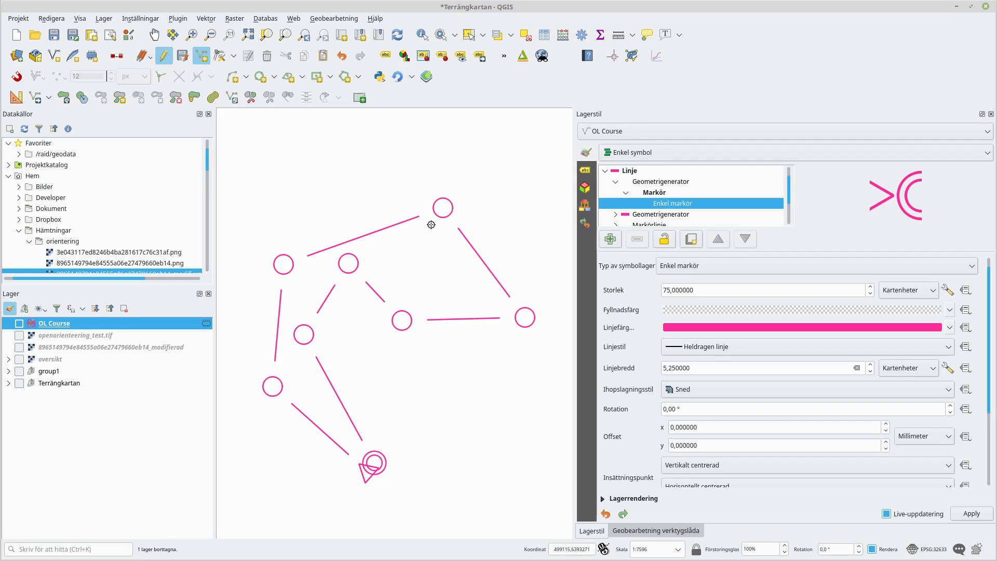
- Set the project distance to 60 in all four x/y lines of the course-line geometry generator expression
click(616, 182)
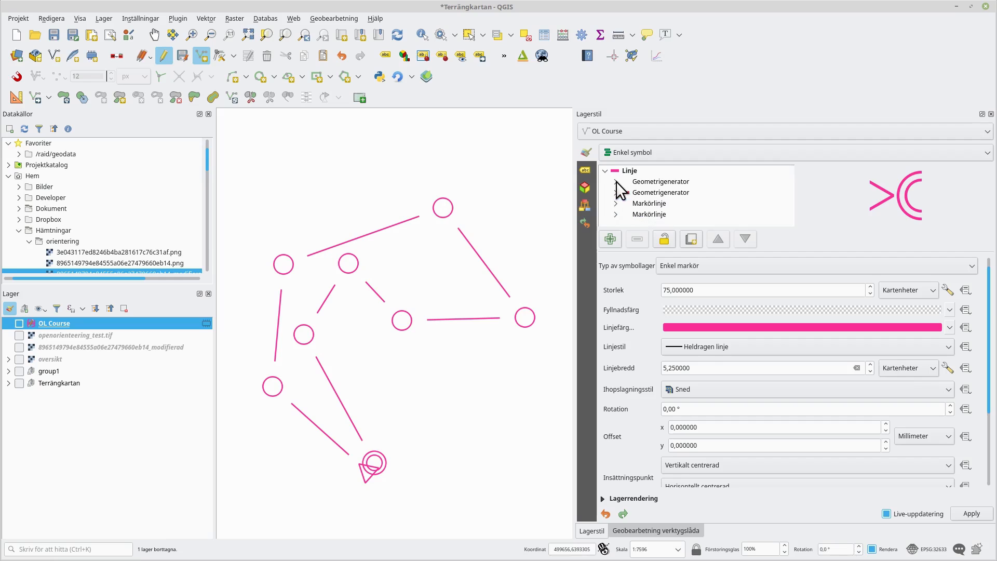
click(662, 192)
scroll(841, 422, down, 1)
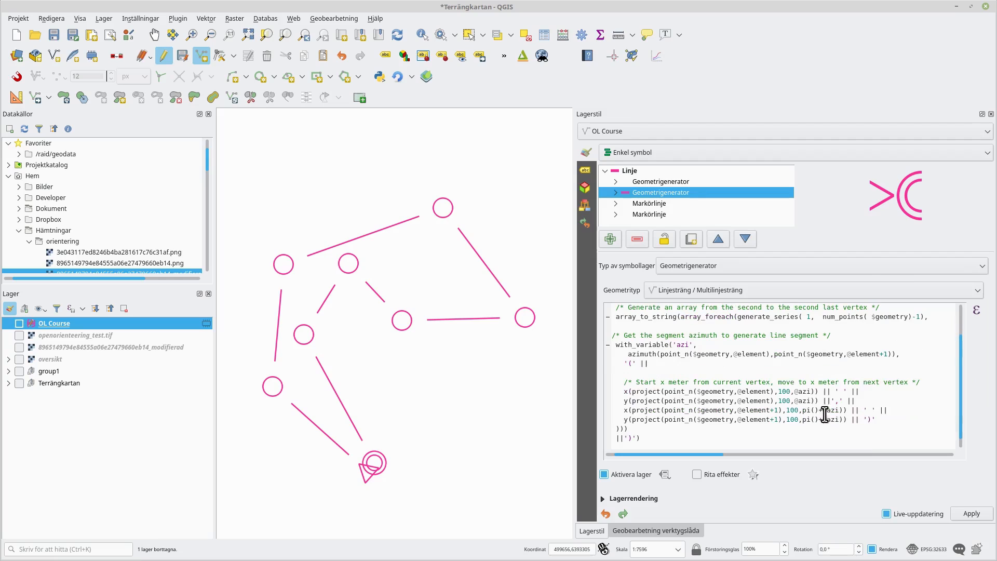
drag(789, 392, 778, 392)
text(8)
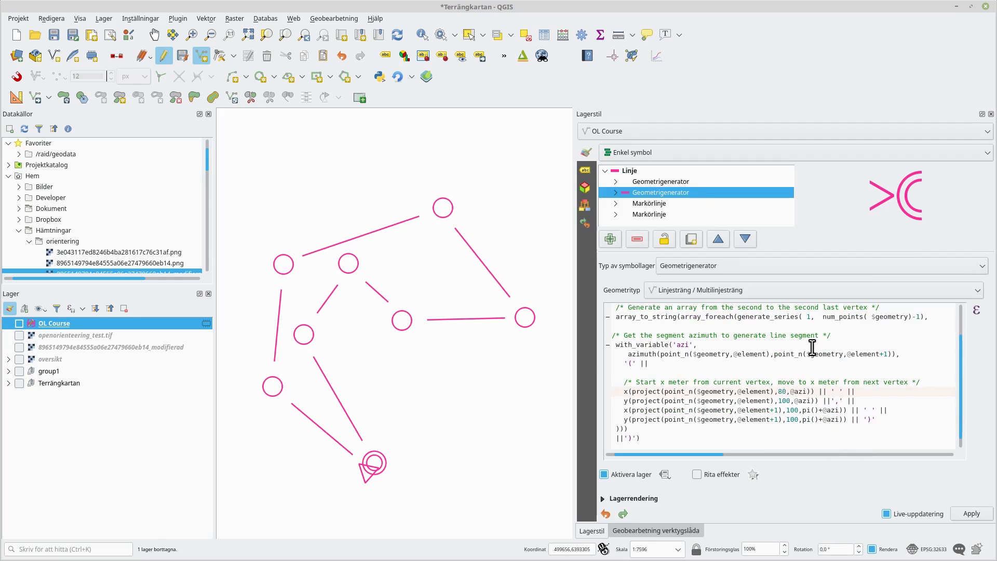
drag(787, 401, 778, 401)
text(8)
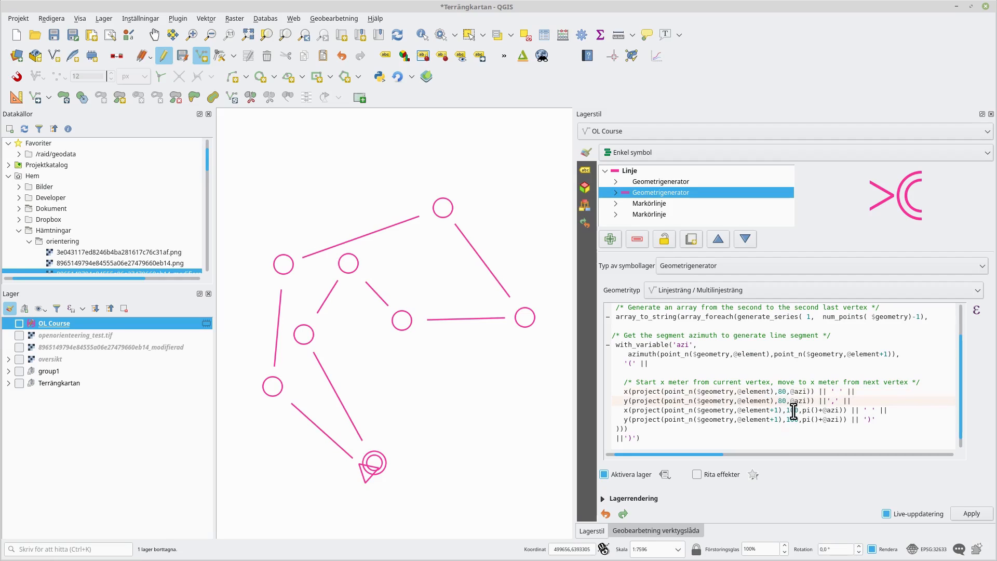
drag(790, 411, 786, 410)
text(8)
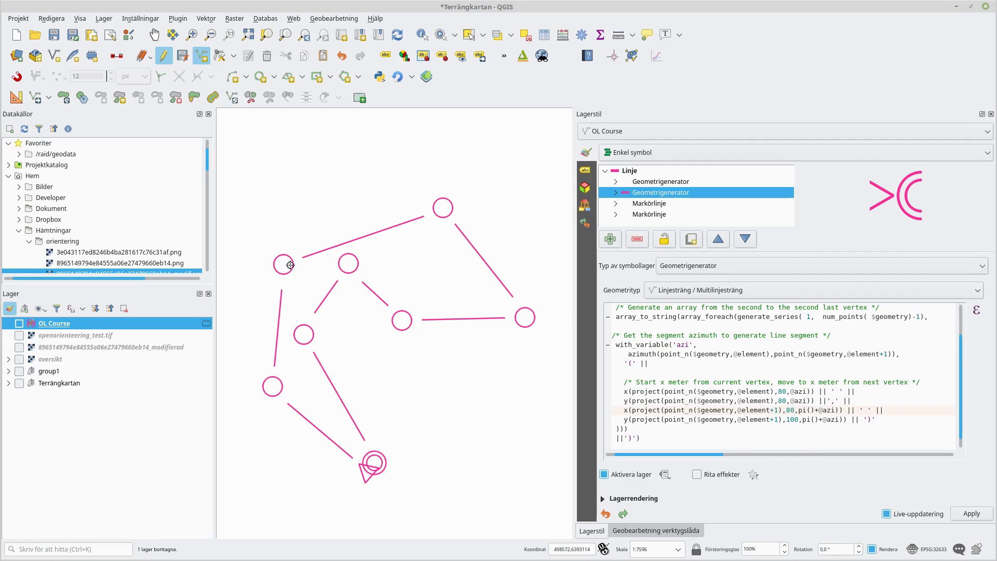
drag(778, 392, 782, 420)
text(6)
text(6)
click(789, 411)
text(6)
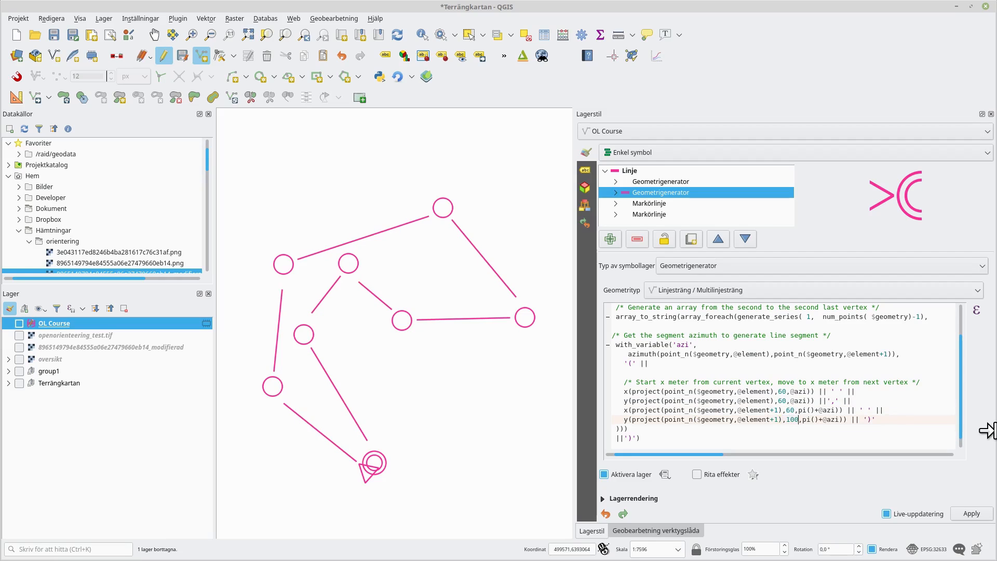
text(6)
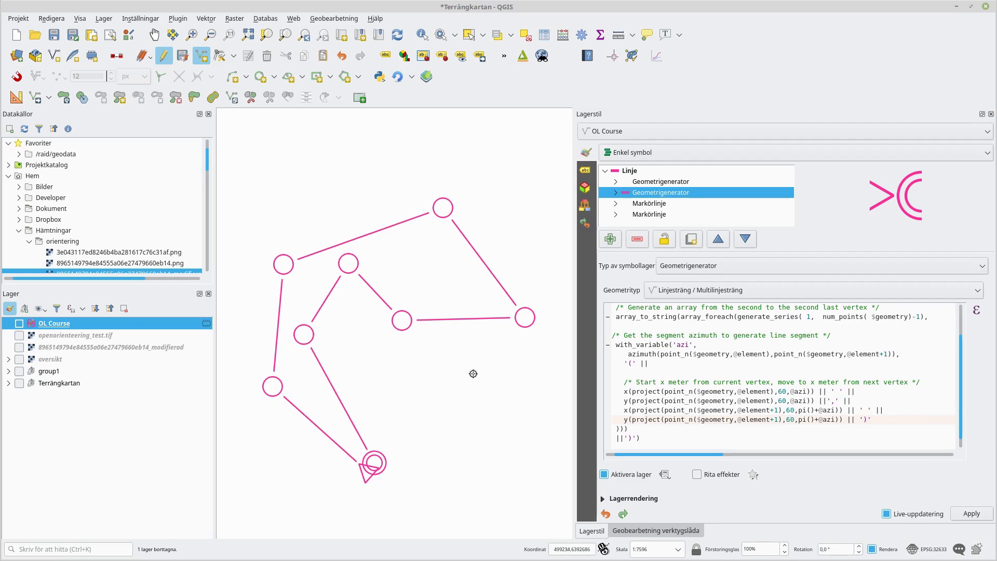
- Drag one control vertex to a new position and back with the Vertex tool
mouse_move(462, 356)
mouse_down()
mouse_move(472, 373)
mouse_move(461, 322)
mouse_move(457, 332)
mouse_up()
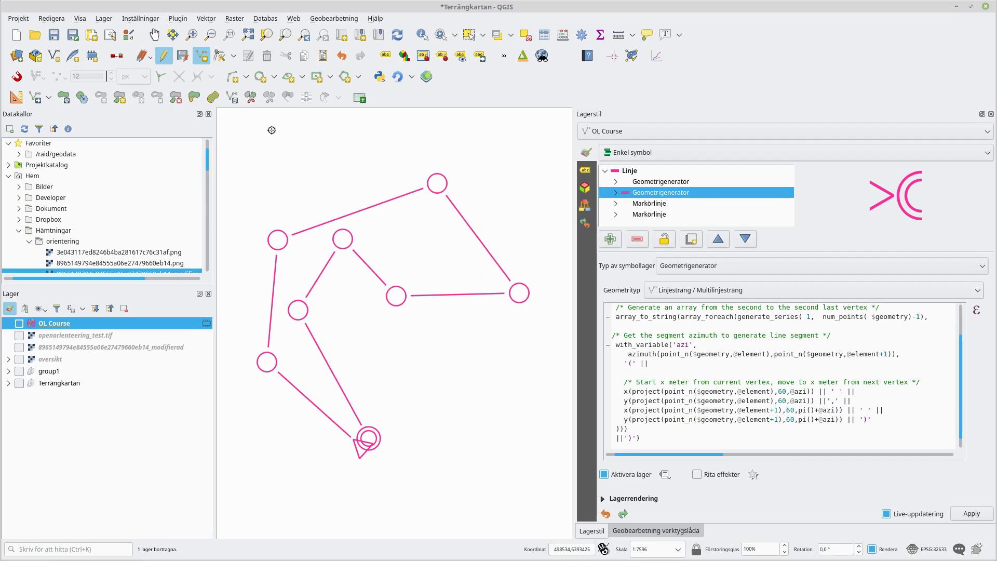
click(217, 57)
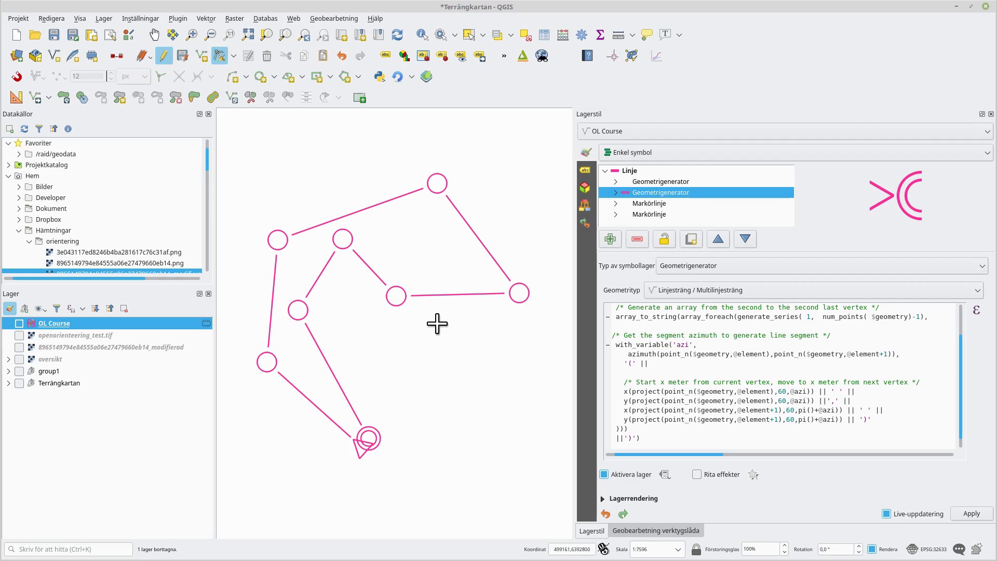
click(398, 296)
click(422, 335)
click(423, 334)
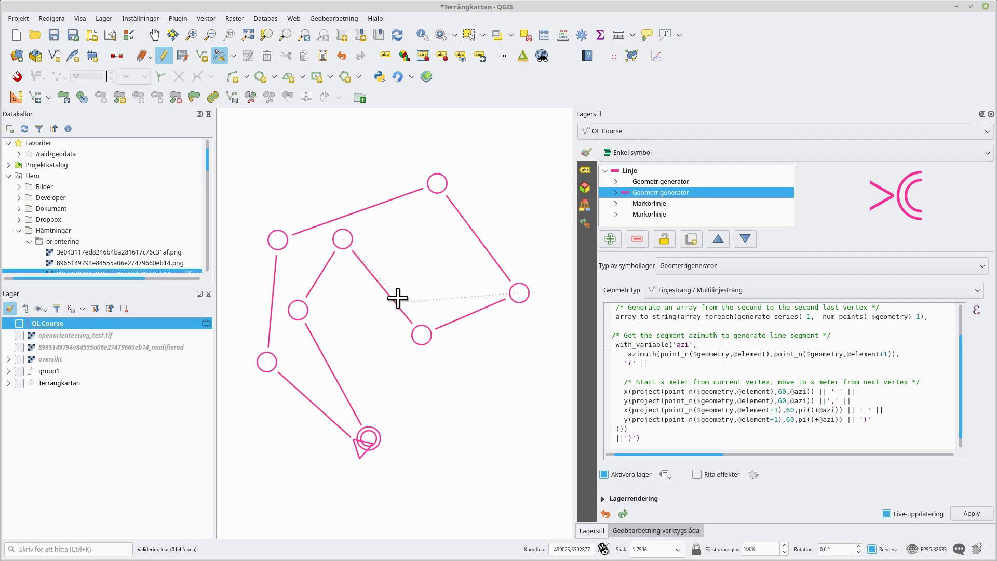
click(401, 296)
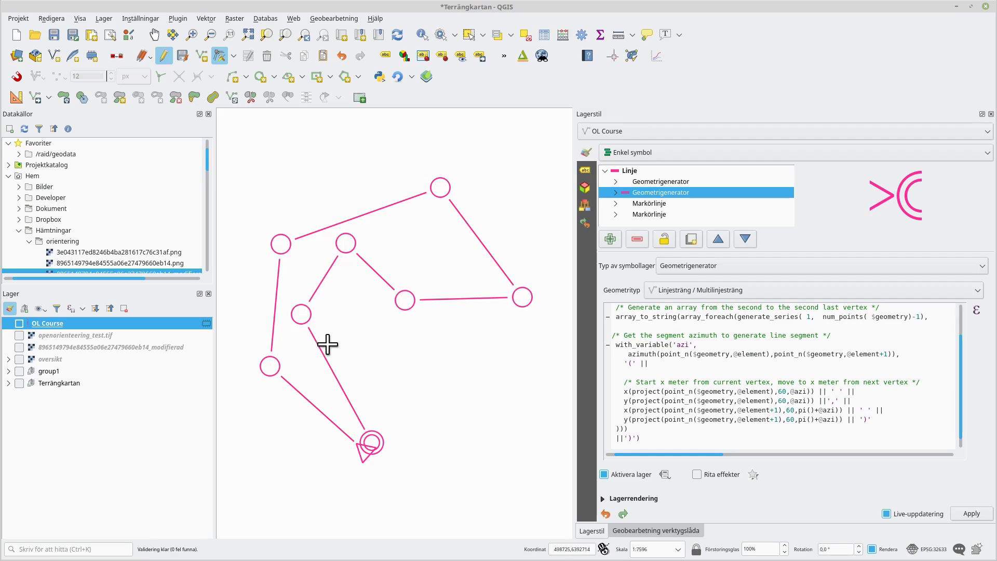
- Add a new geometry generator symbol layer and paste the expression generating intermittent points for control numbers outside the course
click(617, 182)
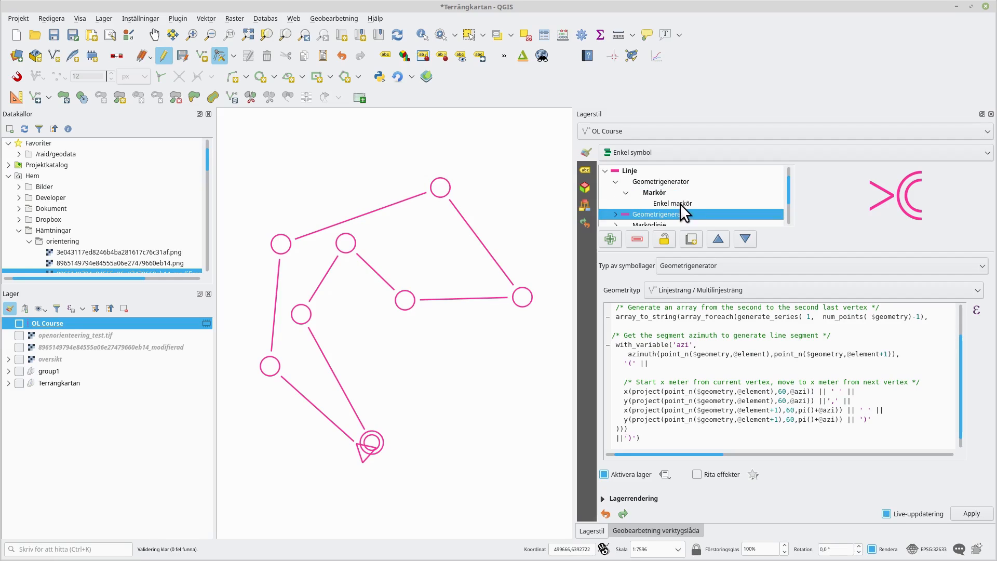
click(615, 181)
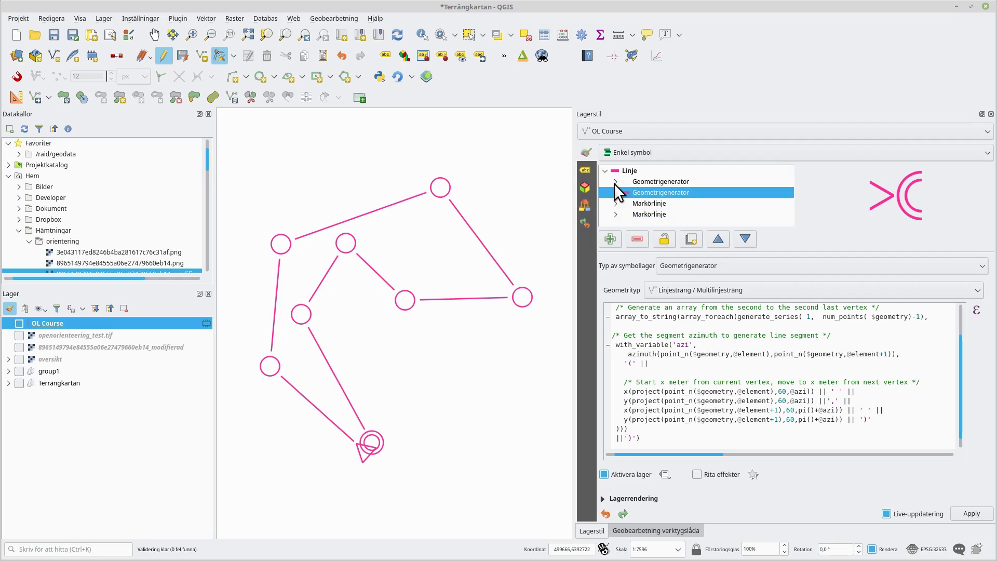
click(659, 181)
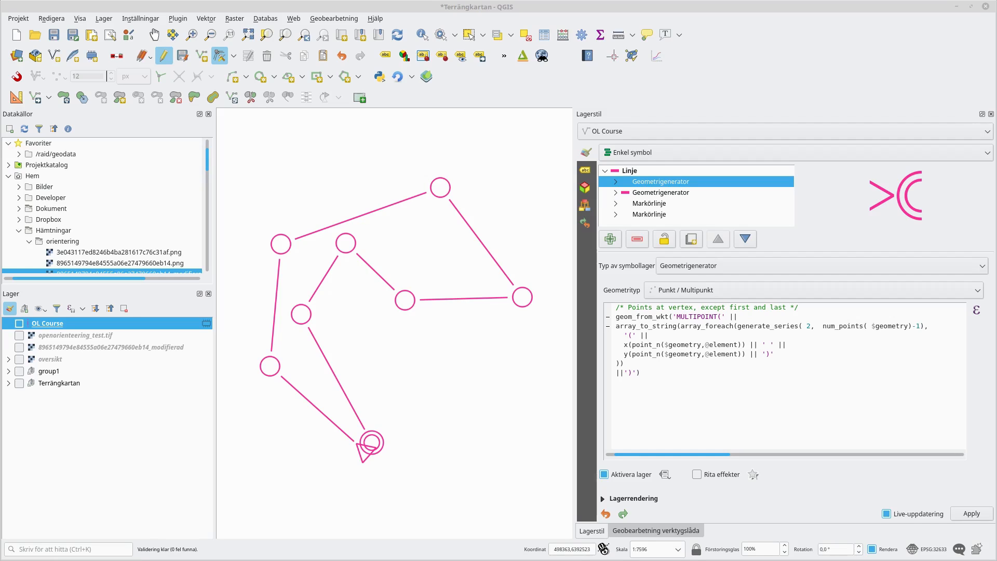
click(610, 239)
click(696, 266)
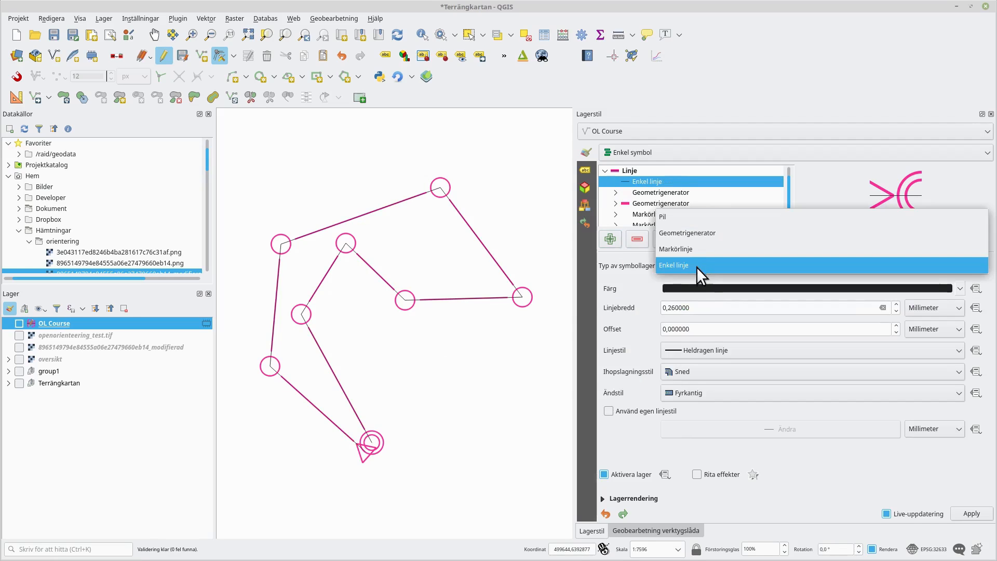
click(699, 237)
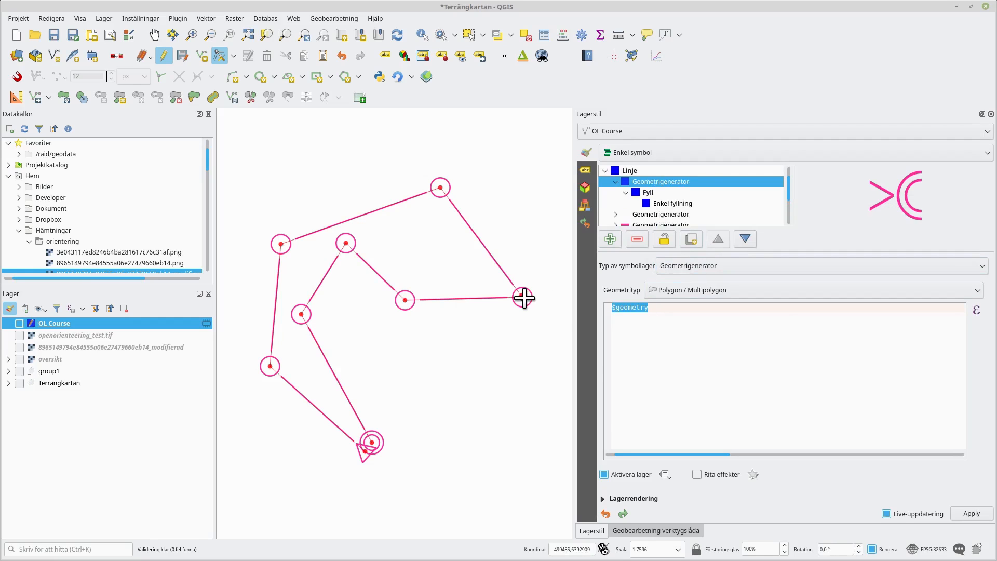
key(ctrl+v)
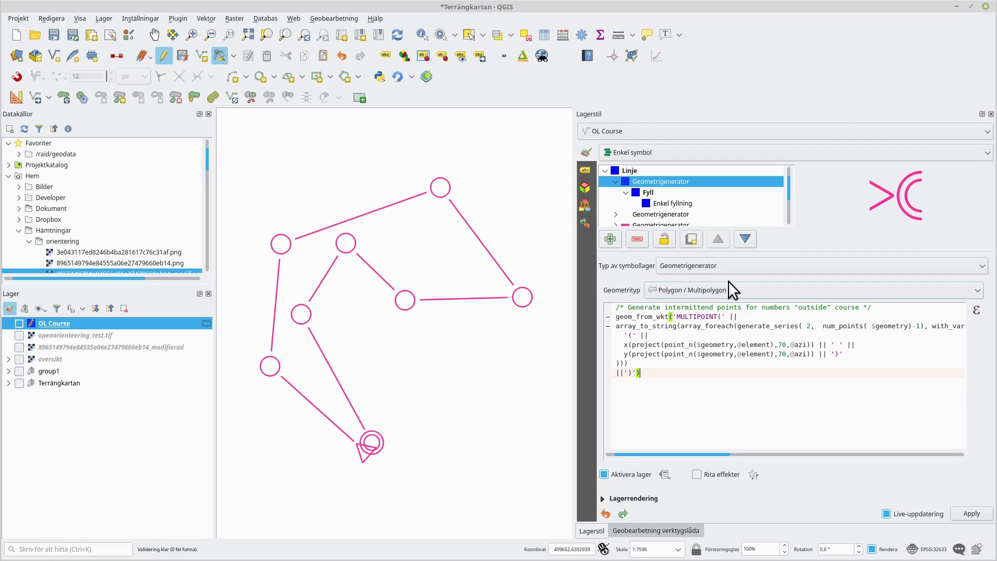
click(743, 291)
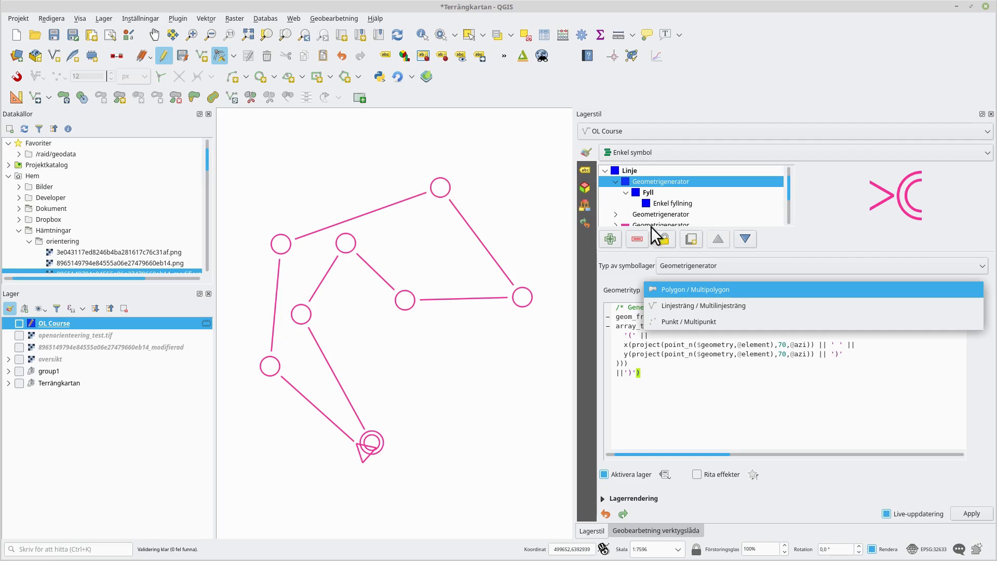
click(734, 441)
drag(721, 454, 833, 451)
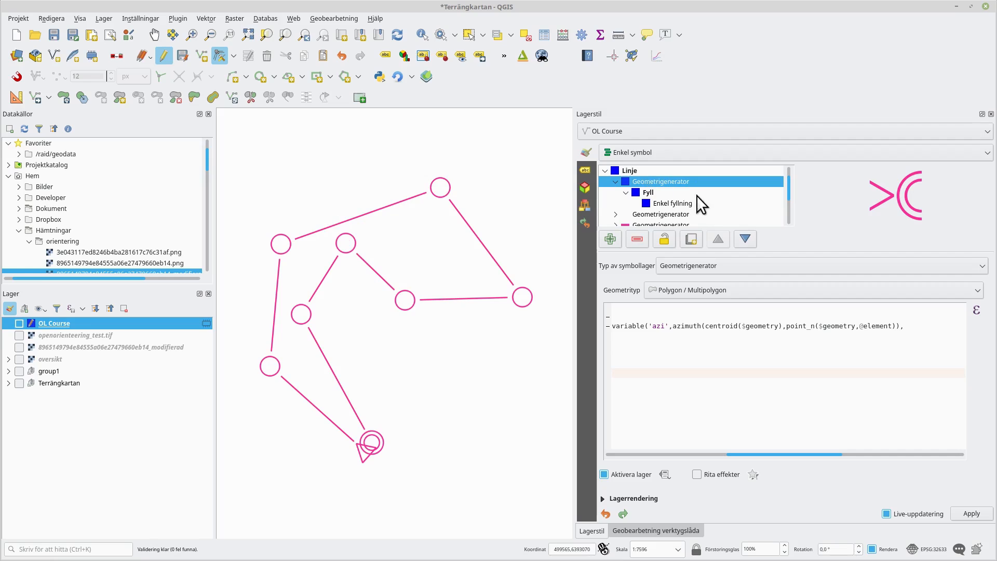
- Set the new geometry generator's geometry type to Point / Multipoint and change its marker to a font marker
click(756, 291)
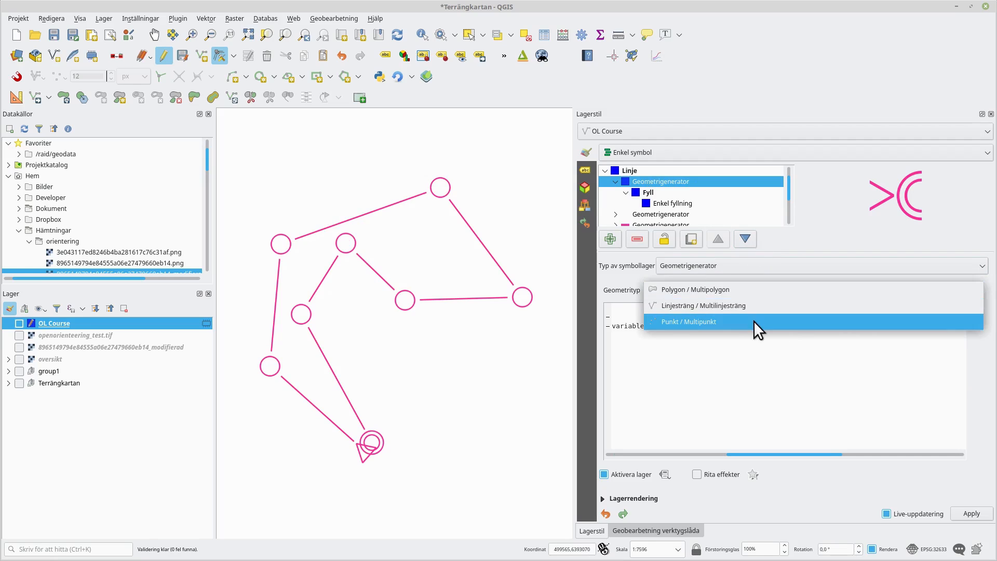
click(753, 319)
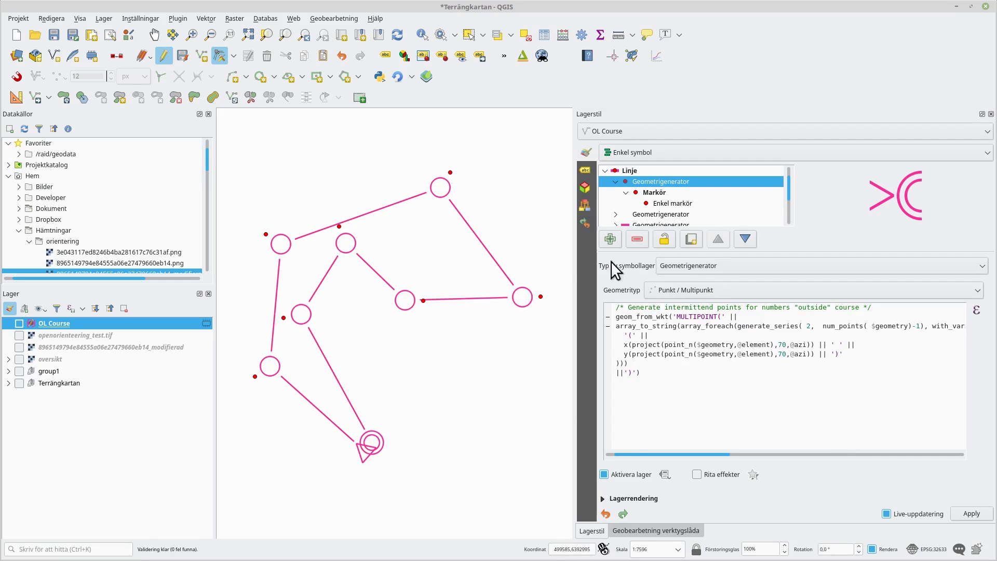
click(672, 203)
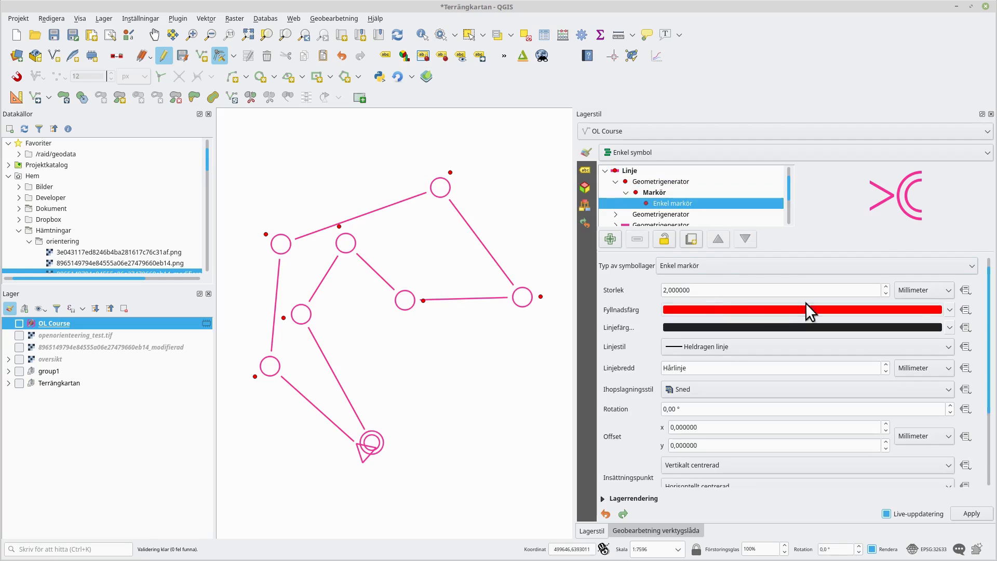
click(725, 266)
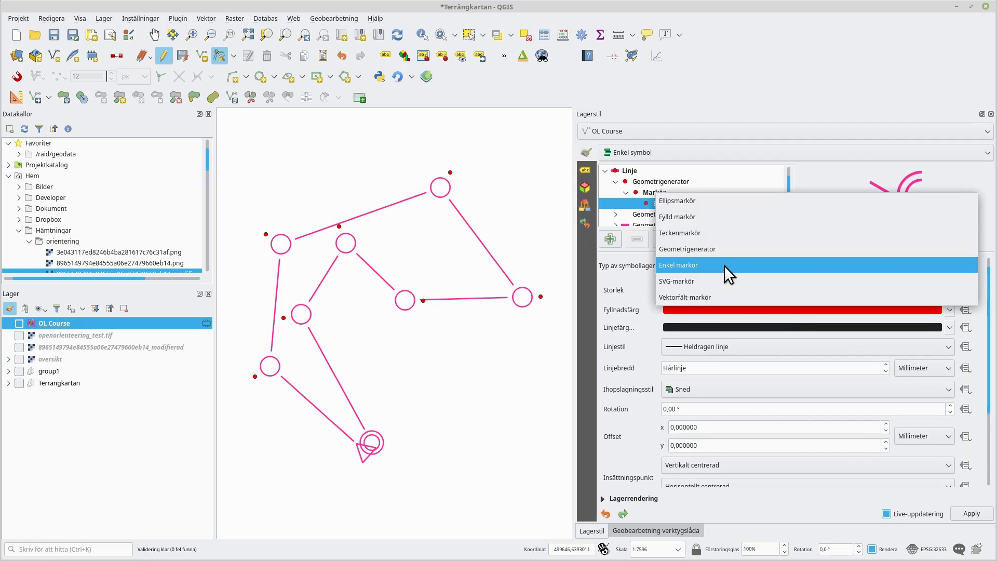
click(717, 231)
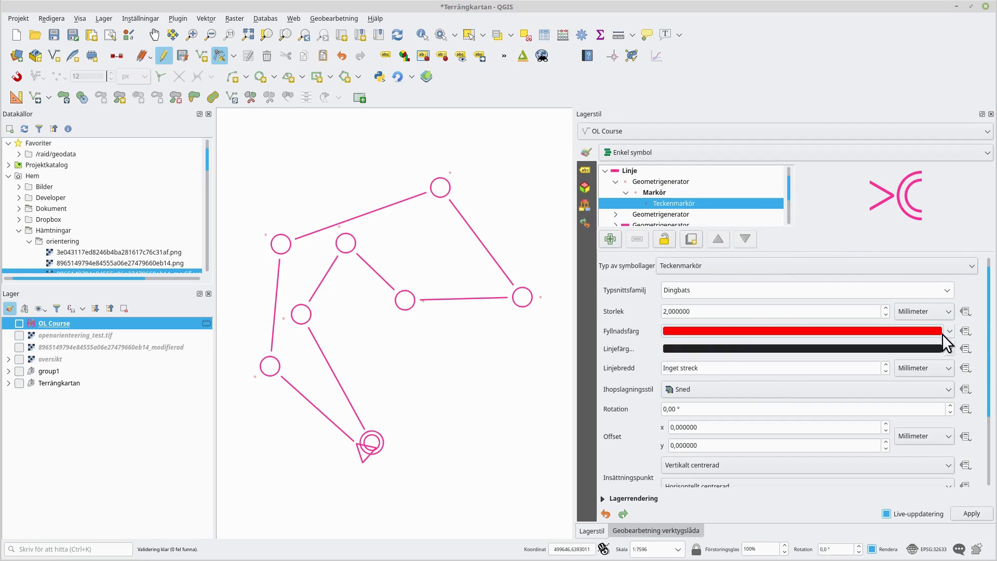
- Set the font marker's fill colour to the recent course pink and its font family to Noto Sans CJK TC Bold
click(874, 335)
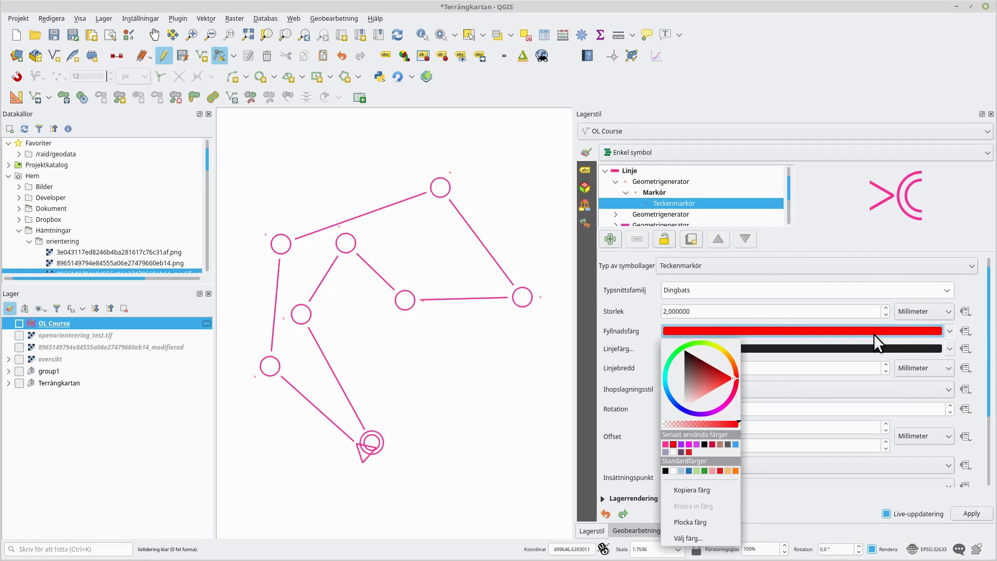
click(664, 444)
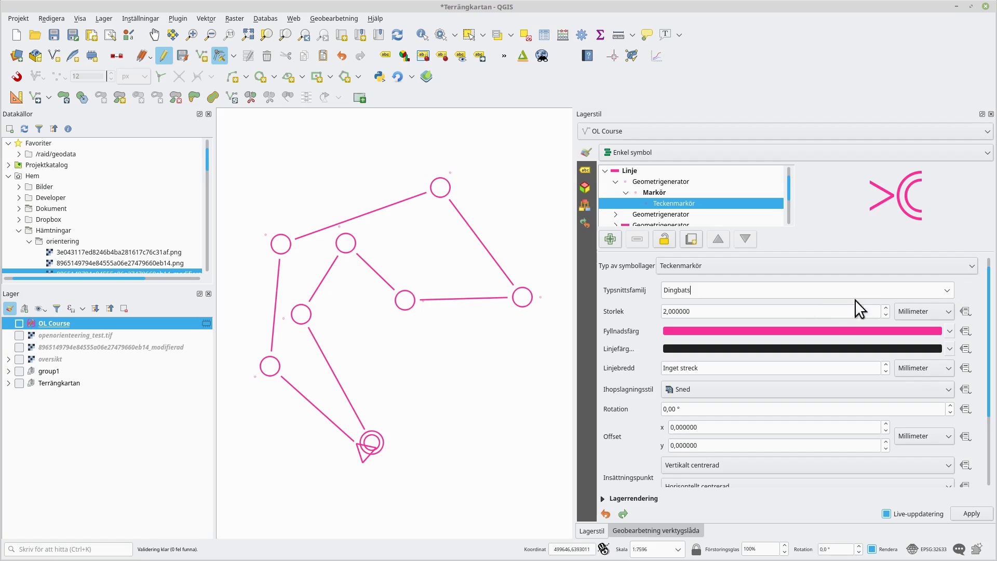
click(946, 292)
scroll(657, 190, up, 5)
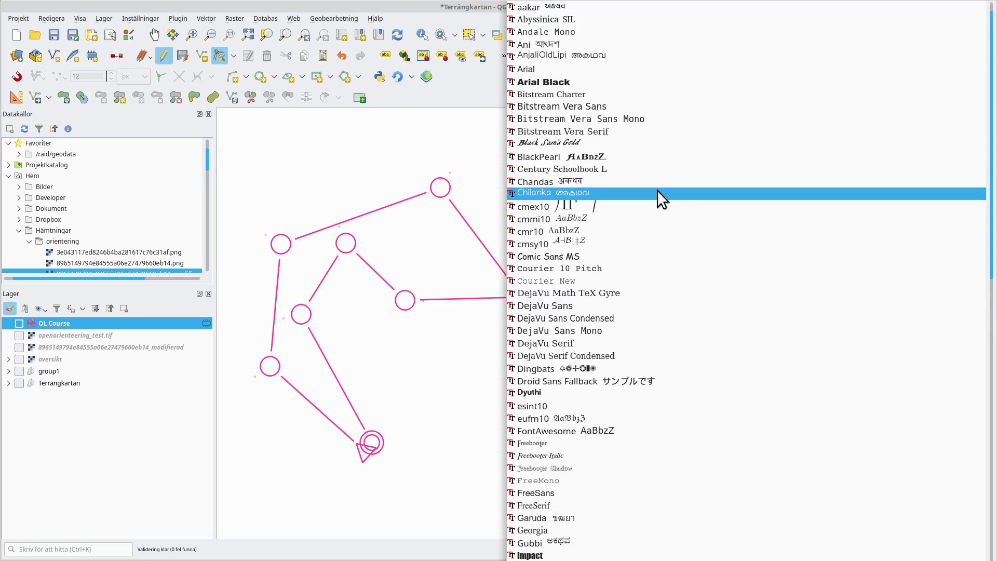
click(597, 68)
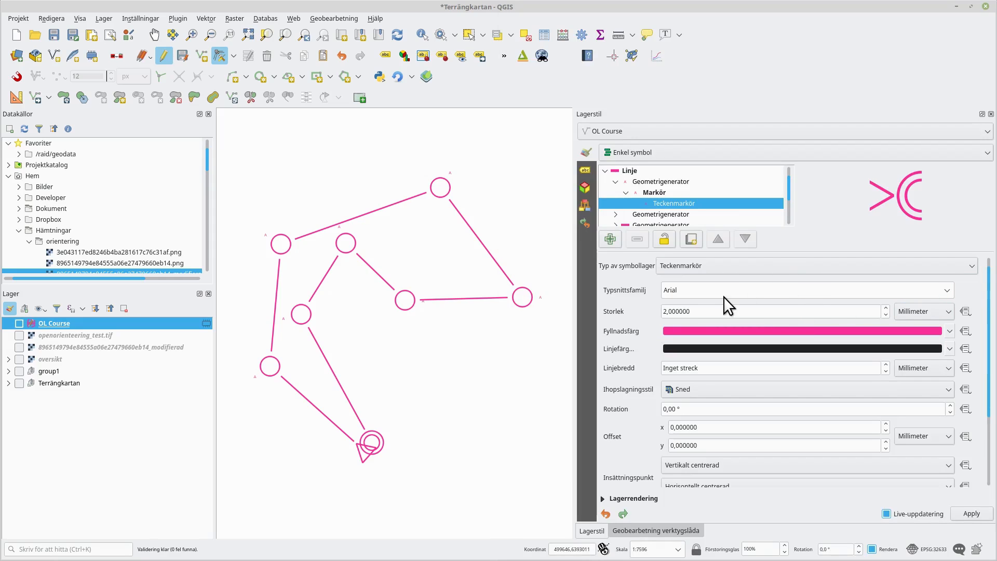
click(945, 290)
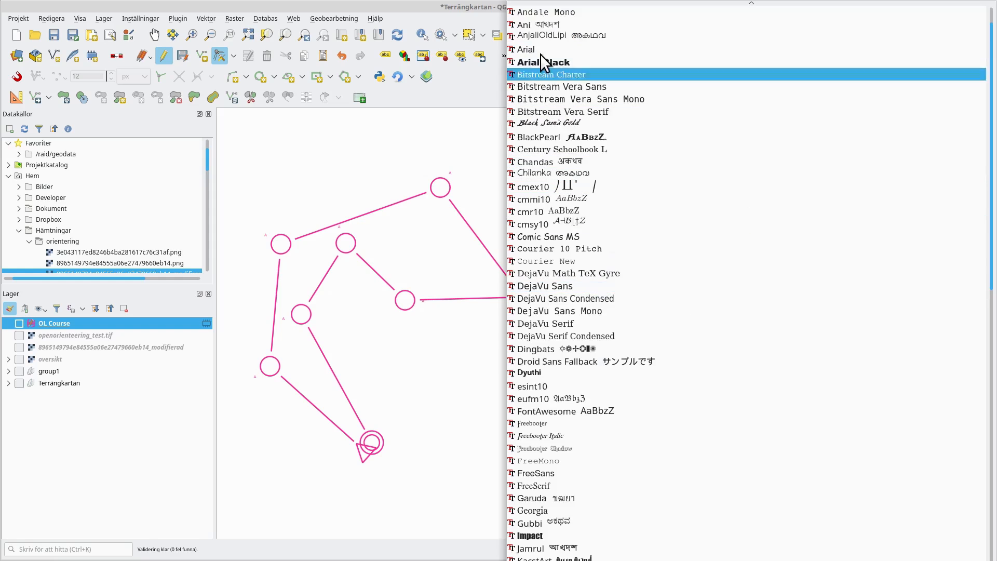
scroll(727, 338, down, 20)
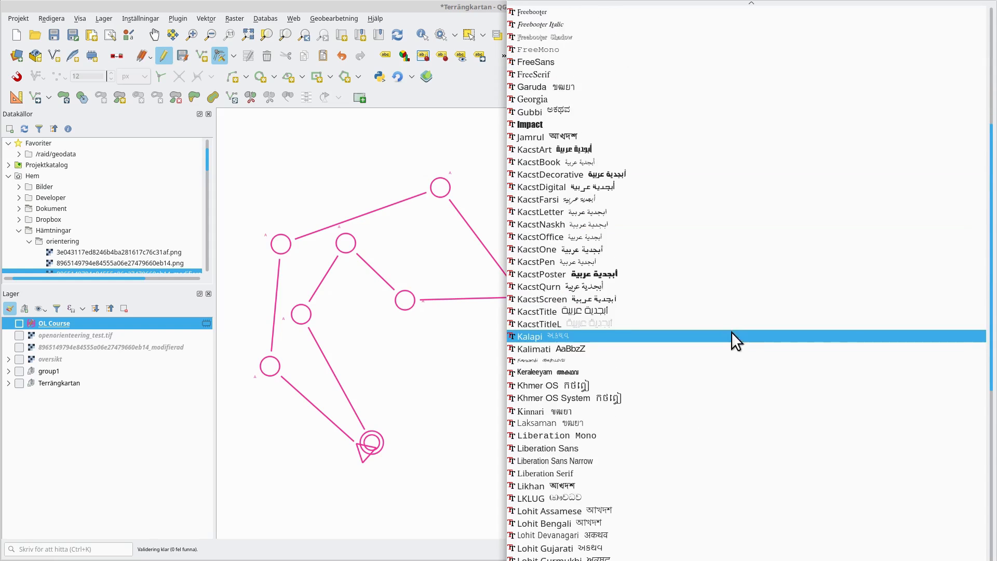
scroll(729, 324, down, 7)
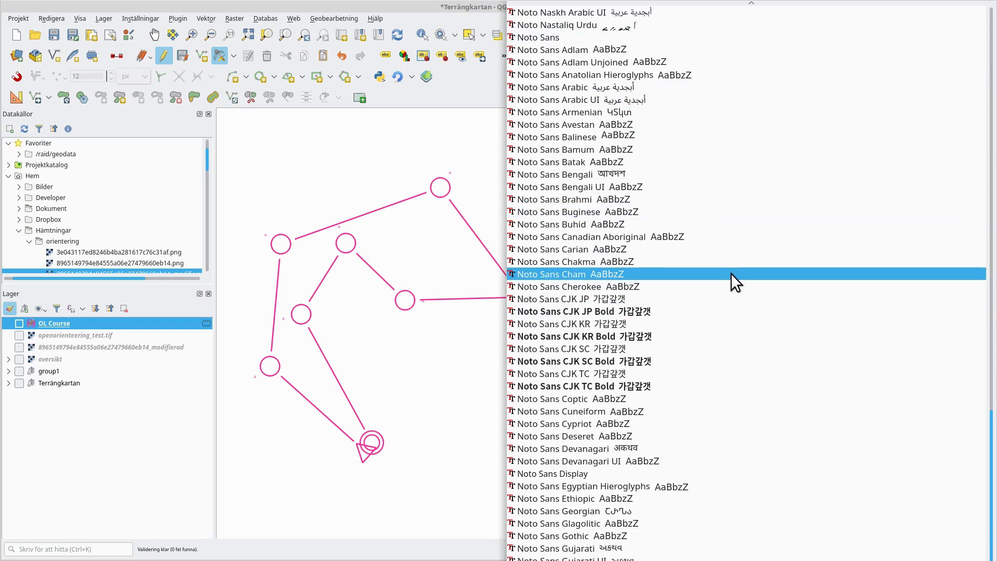
click(546, 386)
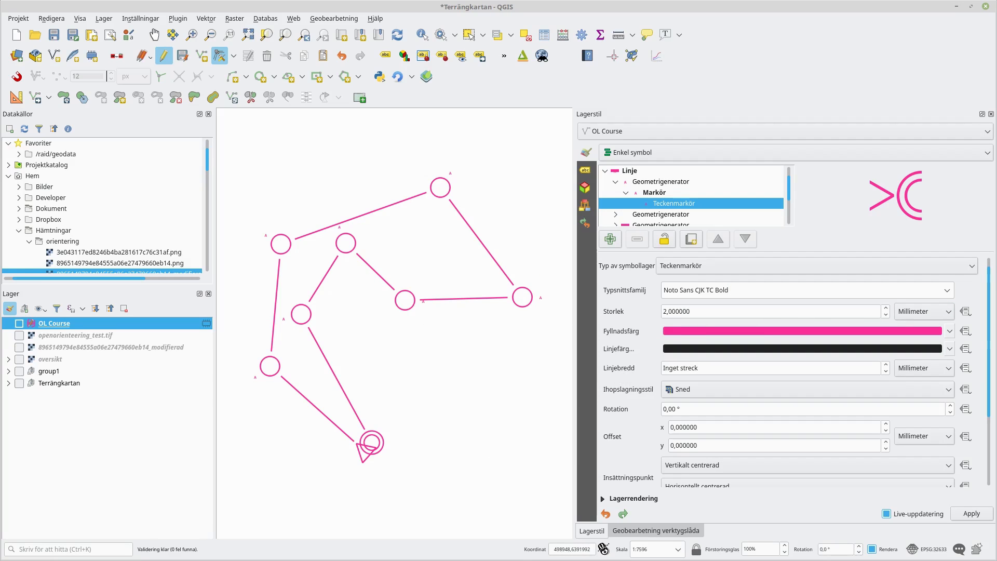
- Check the control number size in the ISOM 2017 specification and calculate 4 × 15 in the calculator
key(alt+Tab)
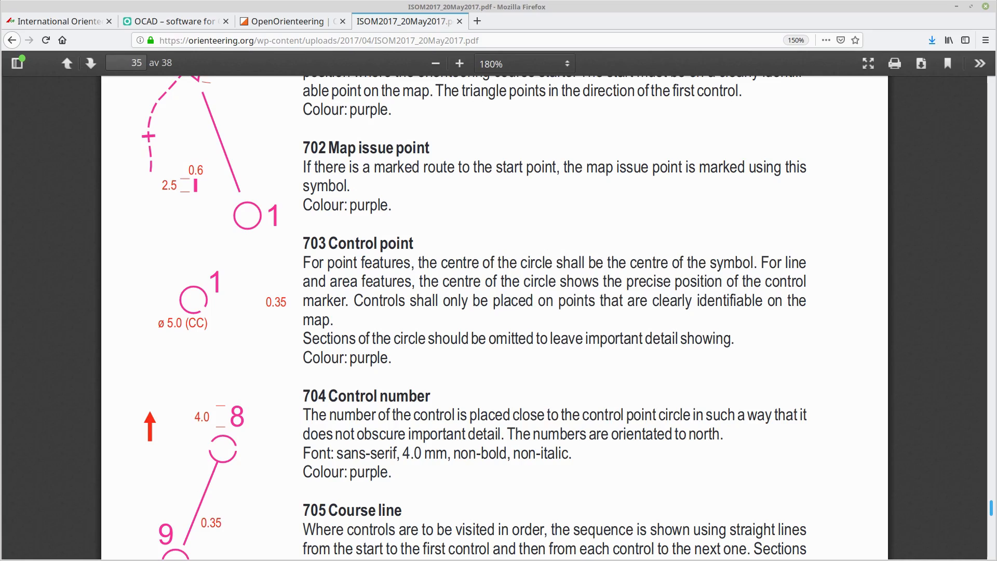
key(alt+Tab)
drag(588, 300, 393, 263)
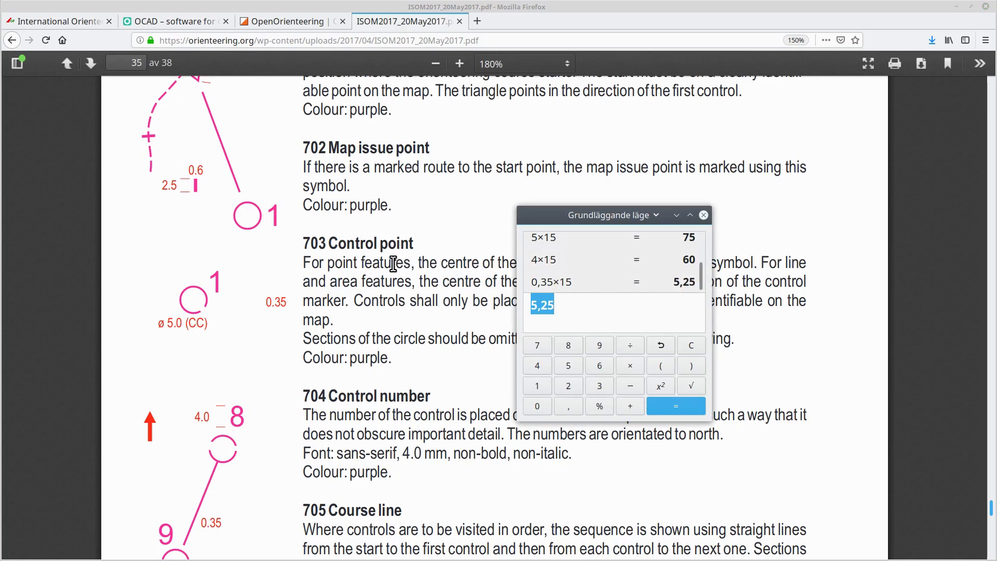
text(4*15)
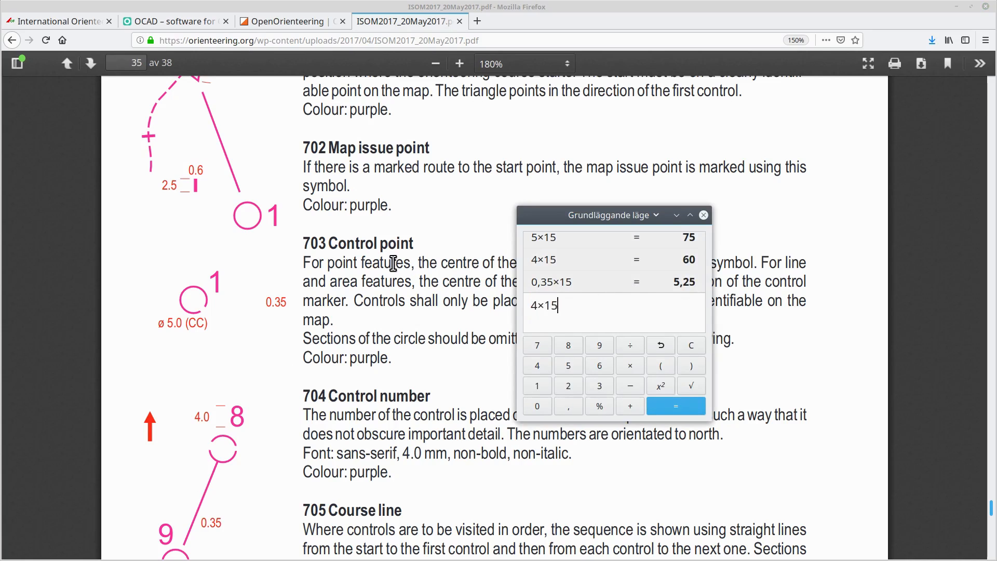
key(Return)
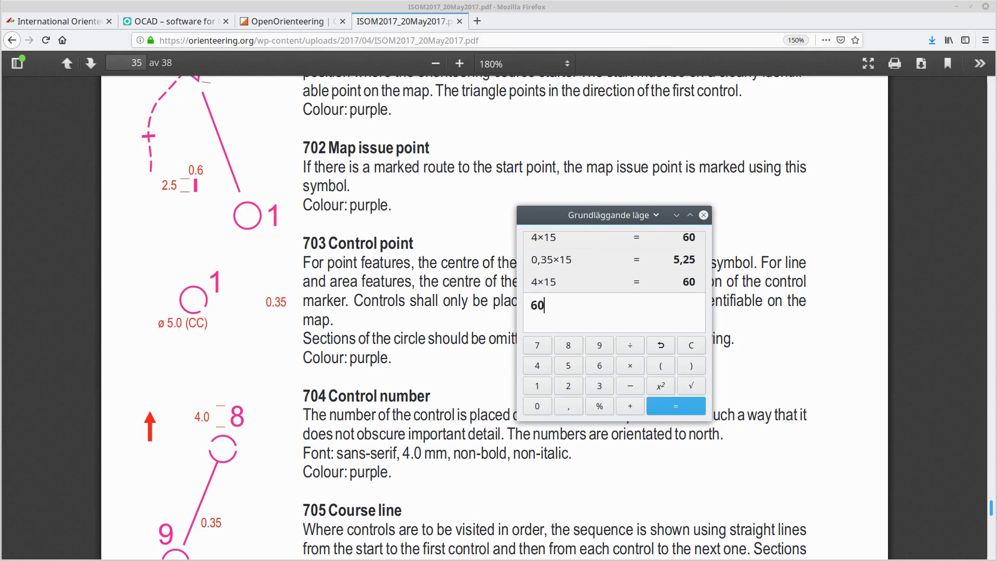
key(alt+Tab)
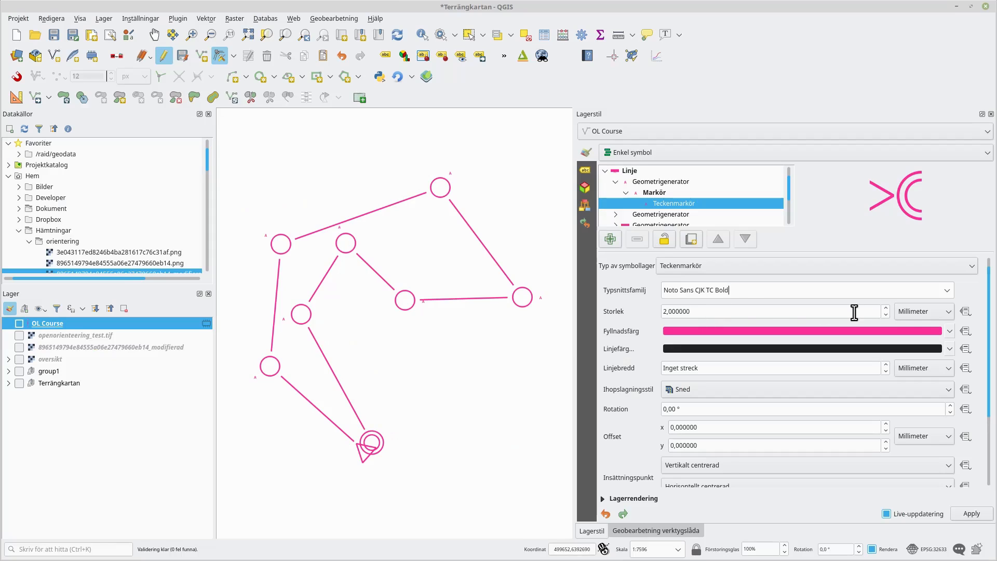
- Set the font marker size unit to map units and its size to 60
click(908, 311)
click(940, 374)
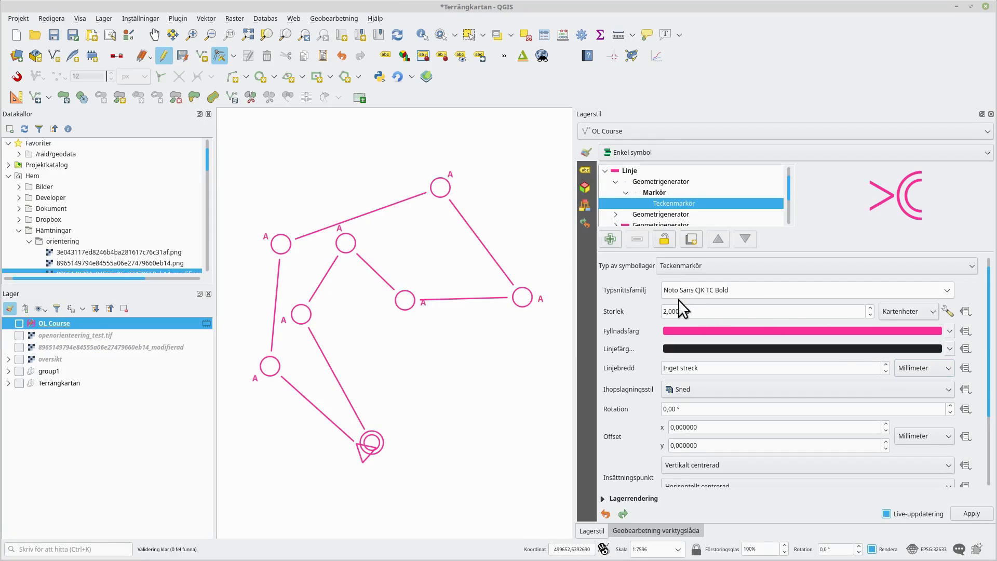
drag(734, 312, 590, 300)
text(60)
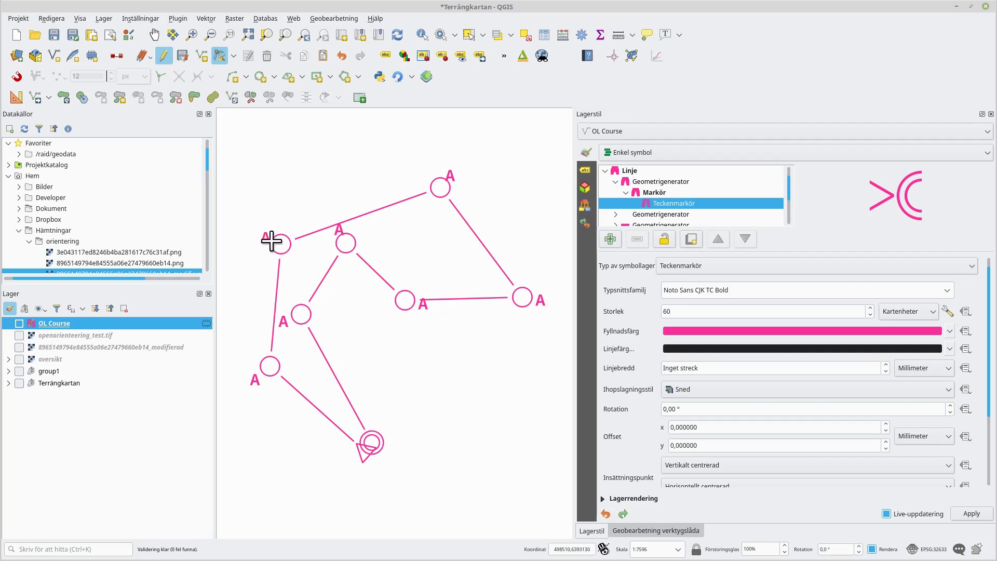
- Set the project distance to 100 in both x and y lines of the control-number geometry generator expression
click(648, 180)
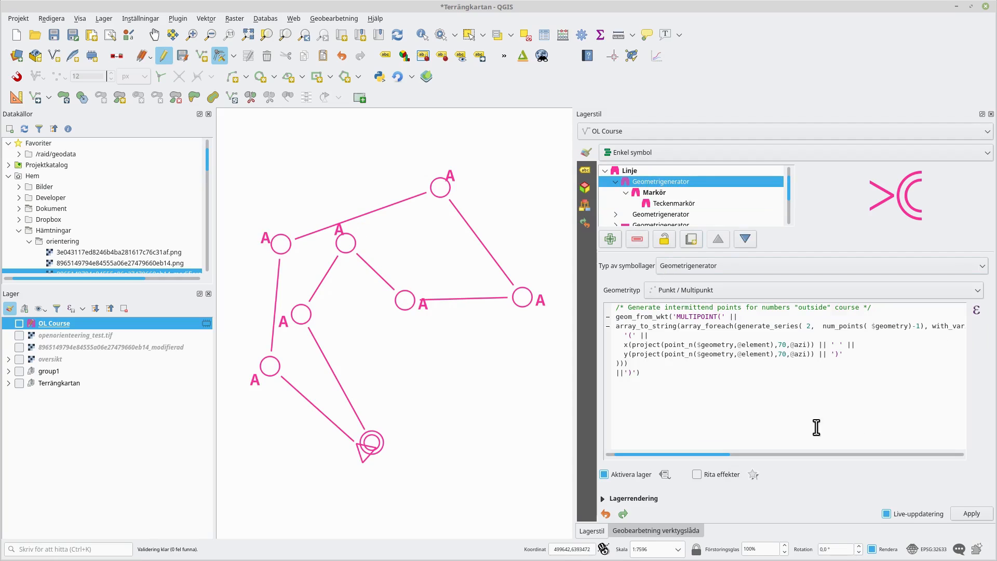
drag(717, 454, 838, 459)
drag(756, 453, 649, 454)
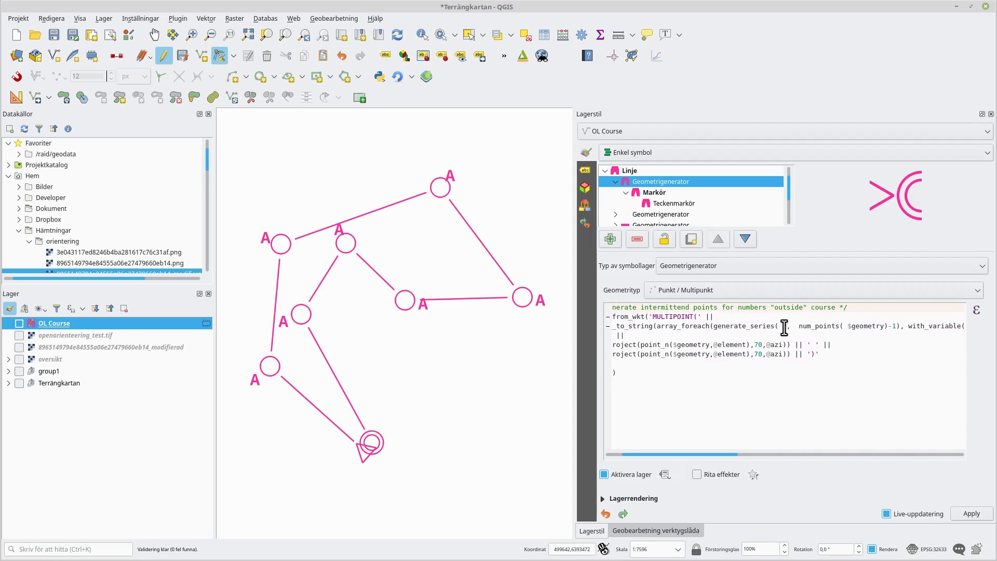
drag(753, 344, 758, 344)
text(10)
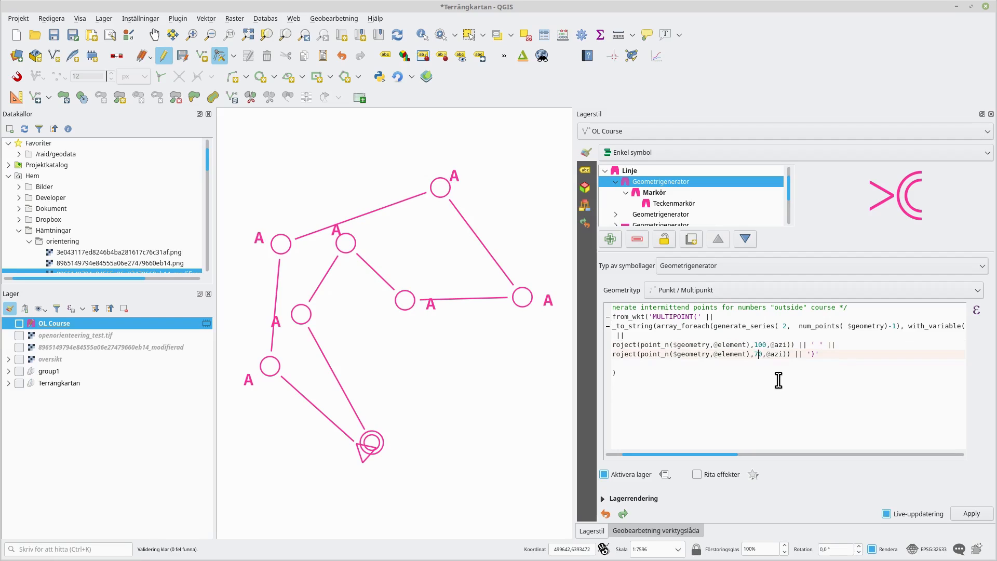
text(10)
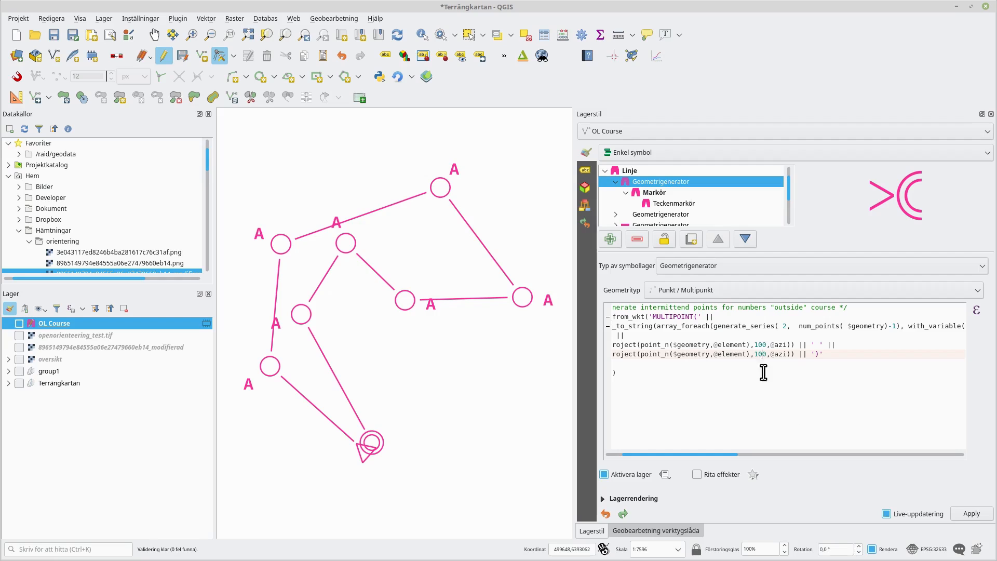
click(679, 202)
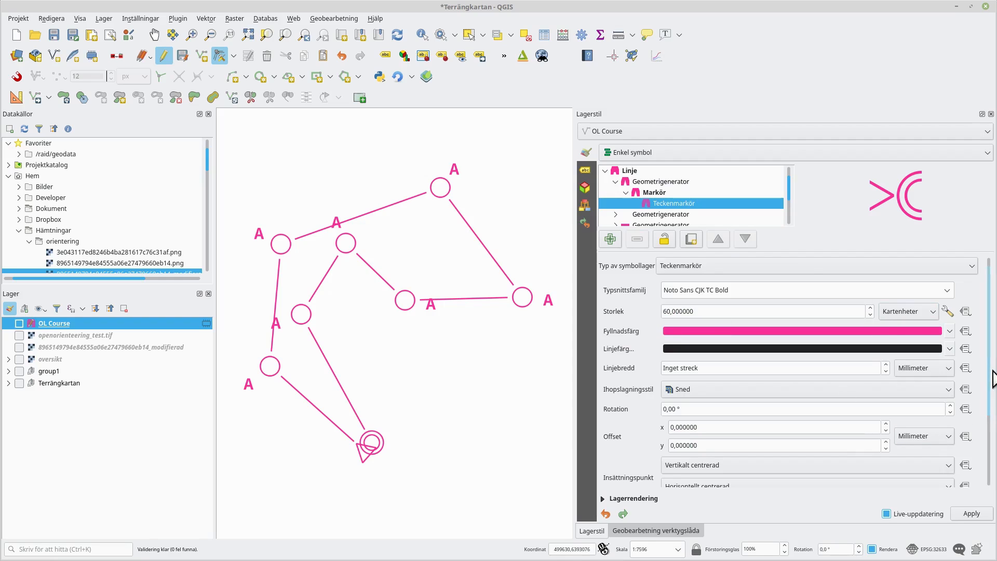
scroll(991, 405, down, 2)
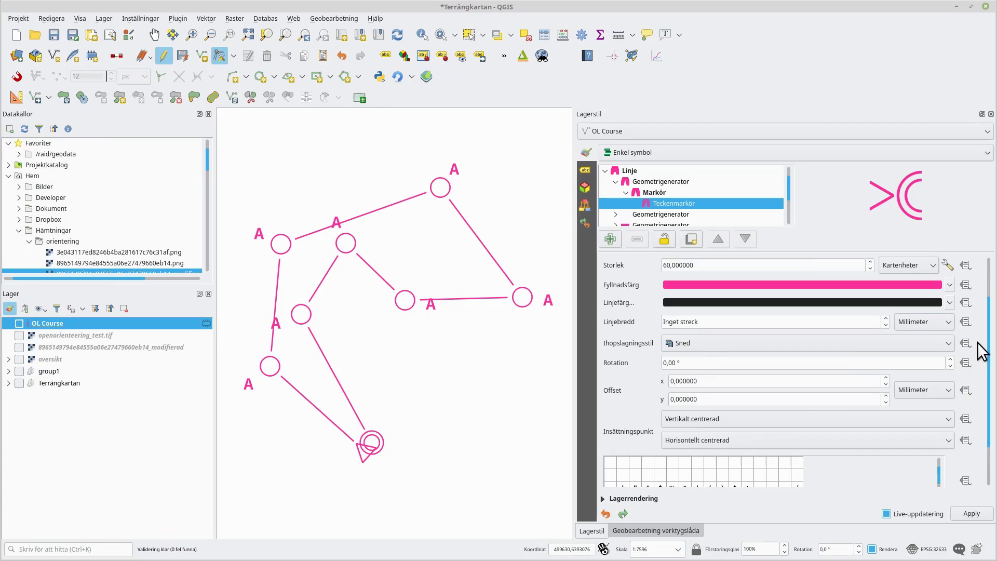
scroll(990, 373, down, 2)
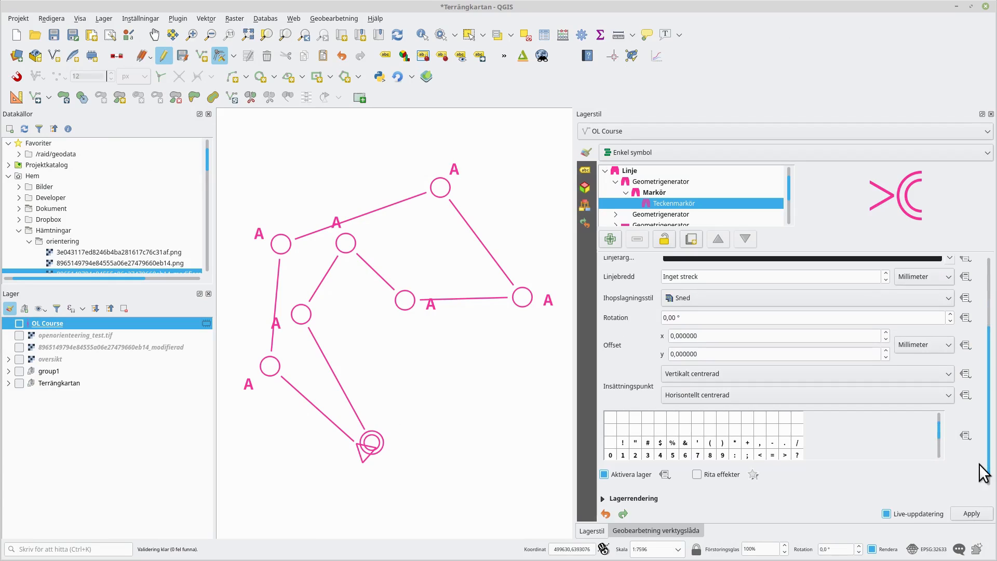
click(965, 435)
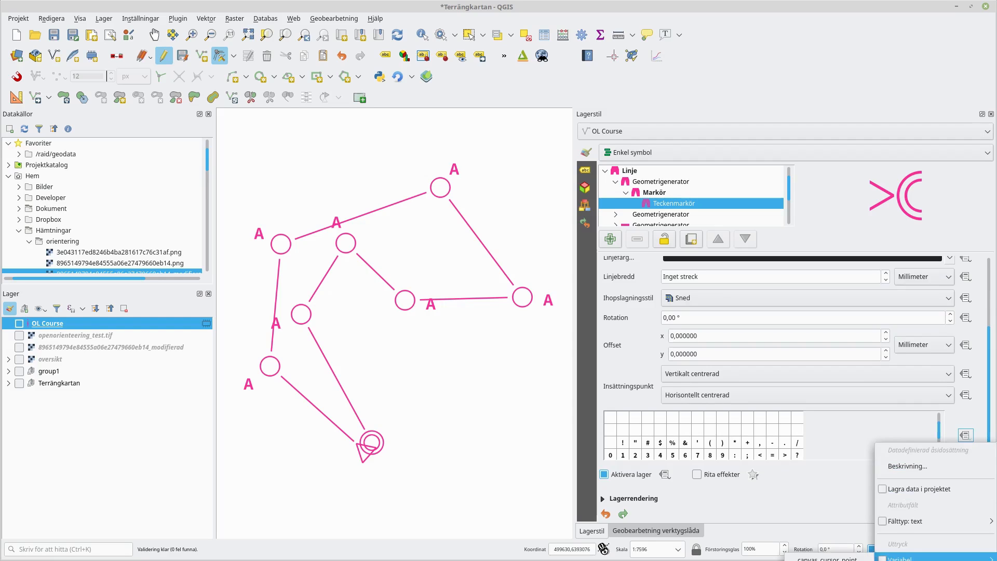
click(902, 560)
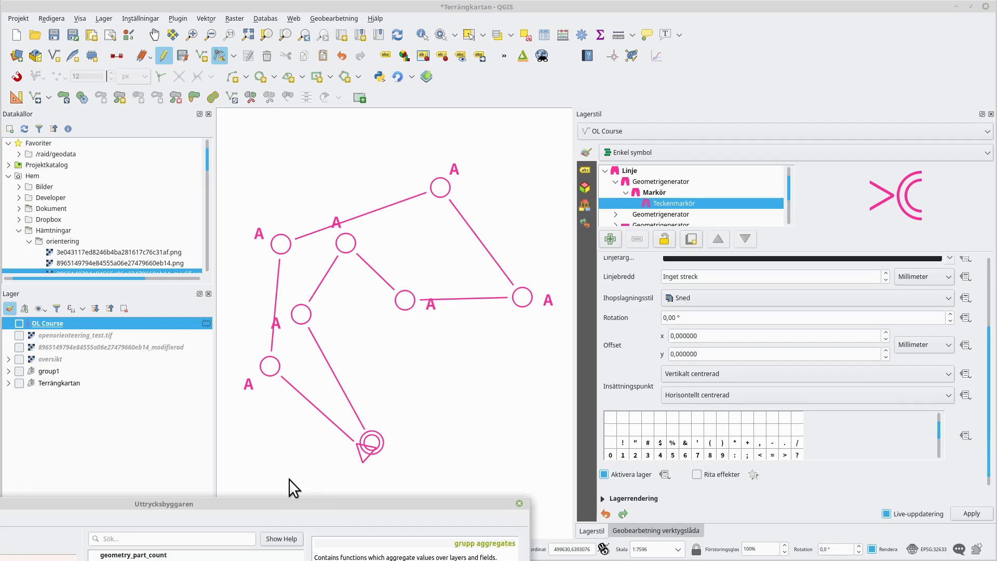
drag(289, 504, 587, 100)
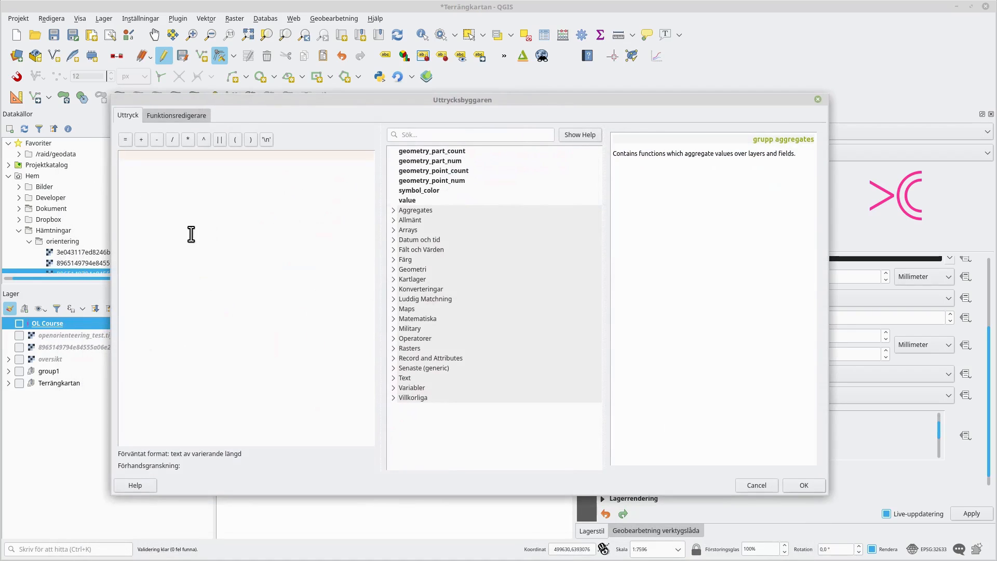
text(@)
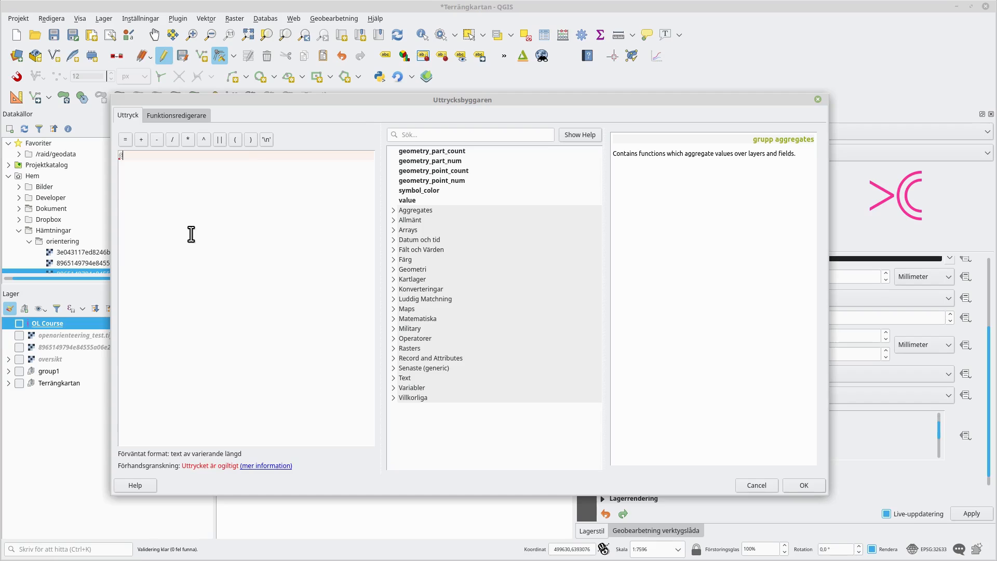
text(geometry_part)
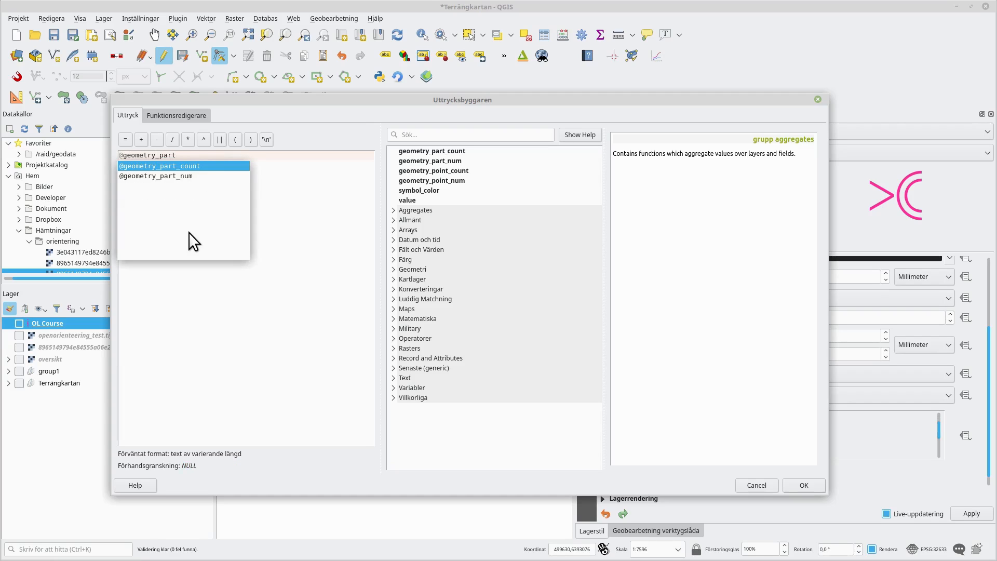
key(Down)
key(Return)
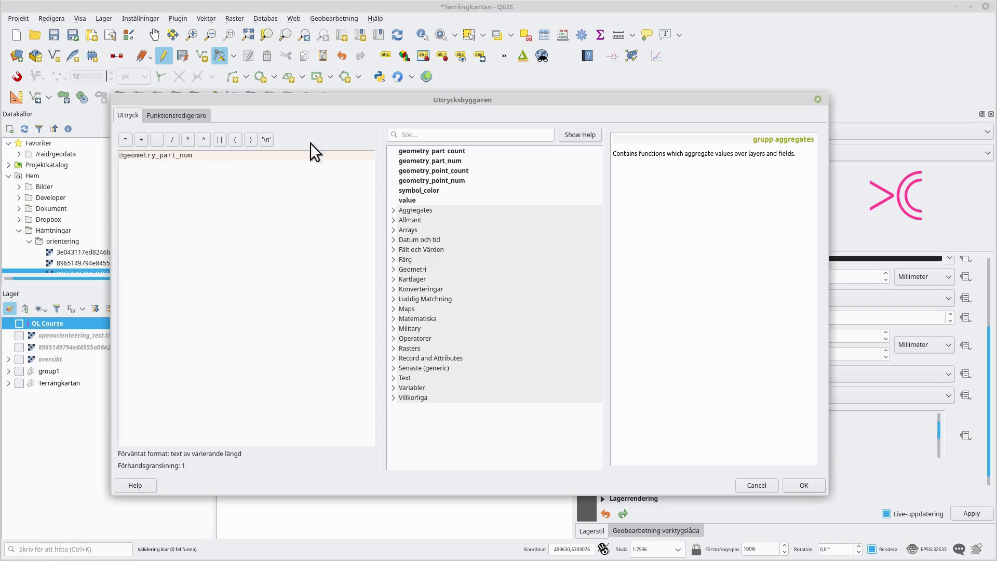
click(797, 482)
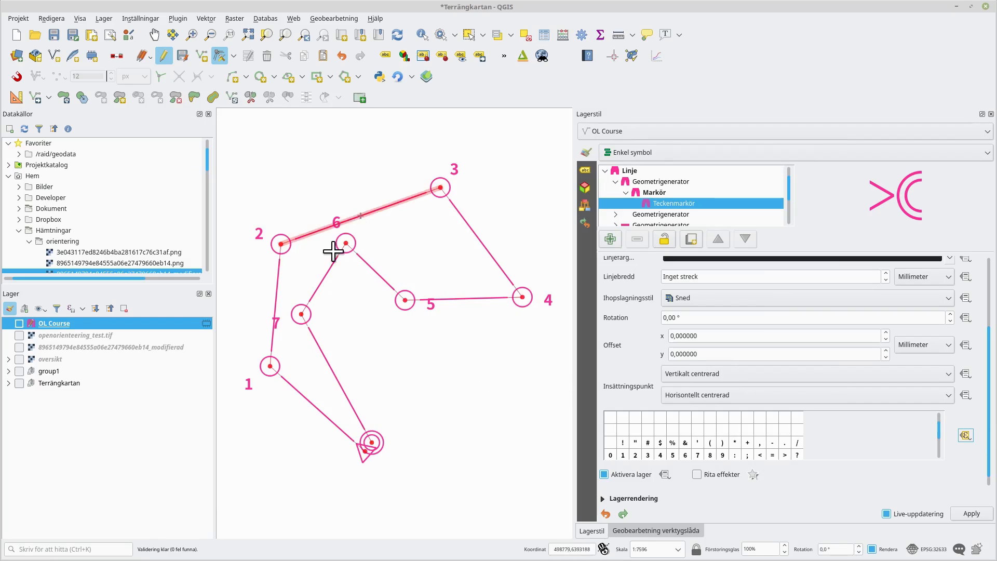
- Move control 6's vertex slightly downward with the Vertex tool
click(347, 242)
click(352, 260)
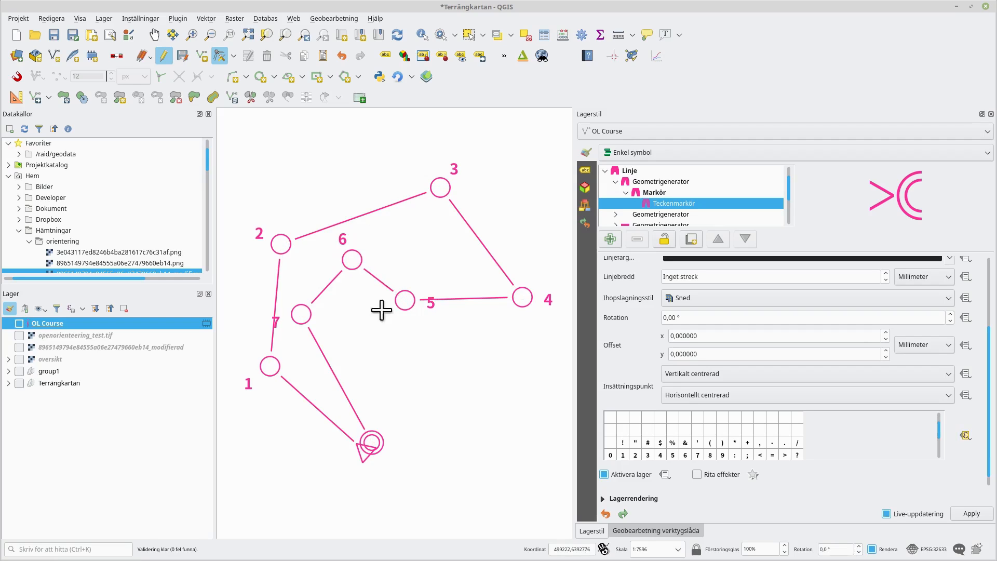
- Nudge control 7 to the right and control 5 downward with the Vertex tool
click(301, 314)
click(323, 322)
click(405, 300)
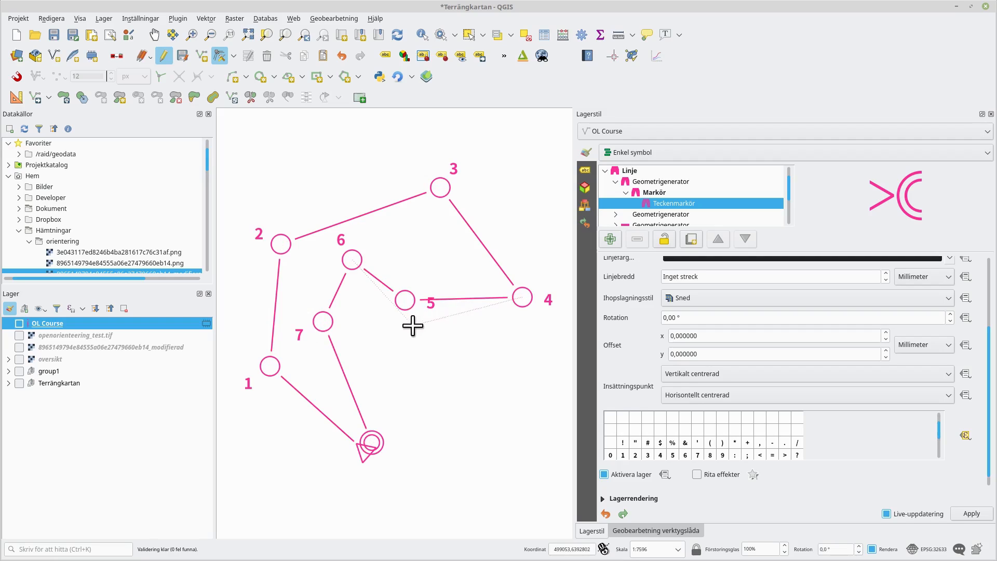
click(412, 325)
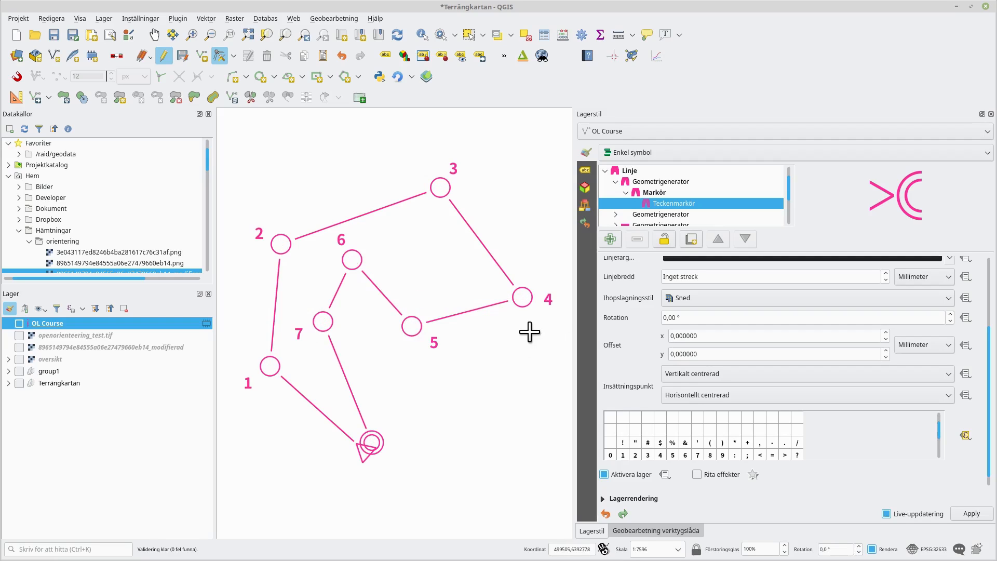
- Move the finish circle up and to the right, clear of the start triangle
click(372, 440)
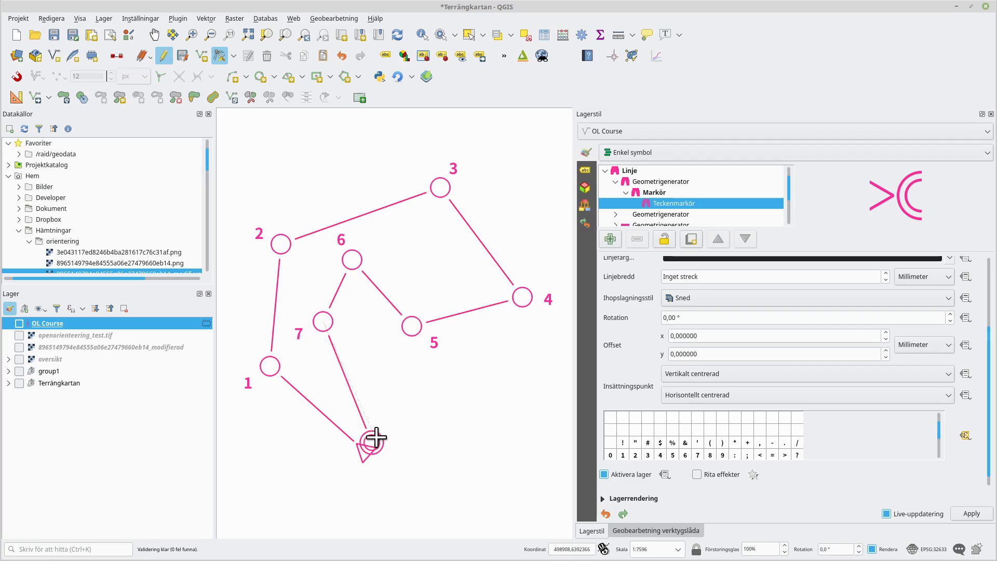
click(384, 430)
mouse_move(505, 426)
mouse_down()
mouse_move(495, 444)
mouse_move(502, 443)
mouse_up()
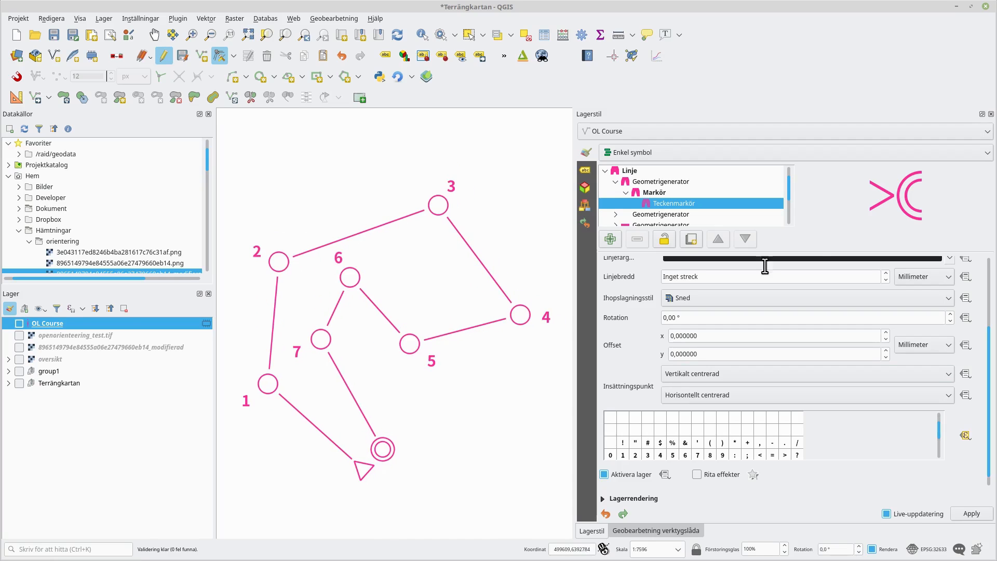
- Add a new symbol layer to the marker of the course's marker line
click(605, 170)
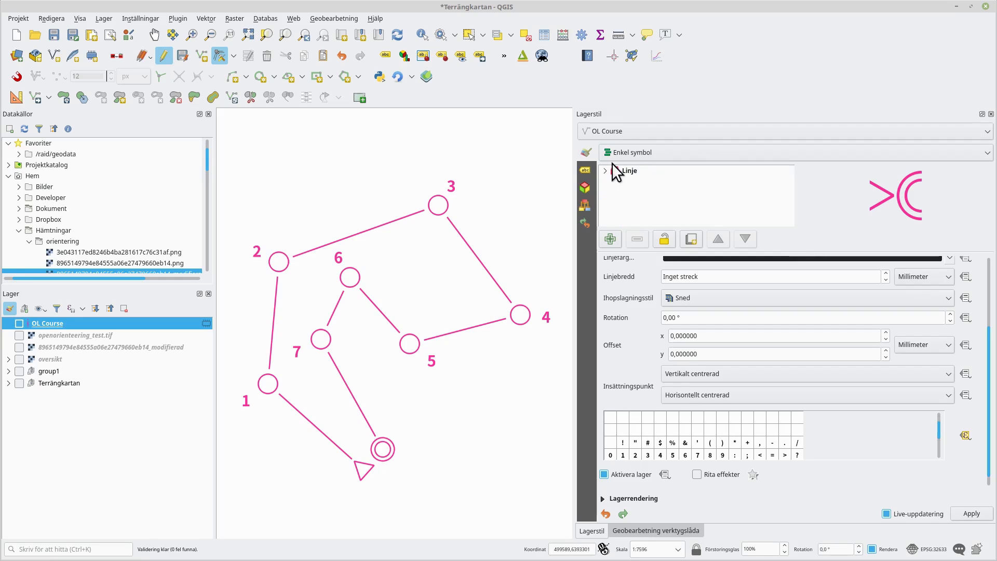
click(605, 171)
click(616, 182)
scroll(680, 207, down, 1)
click(616, 204)
scroll(666, 211, down, 2)
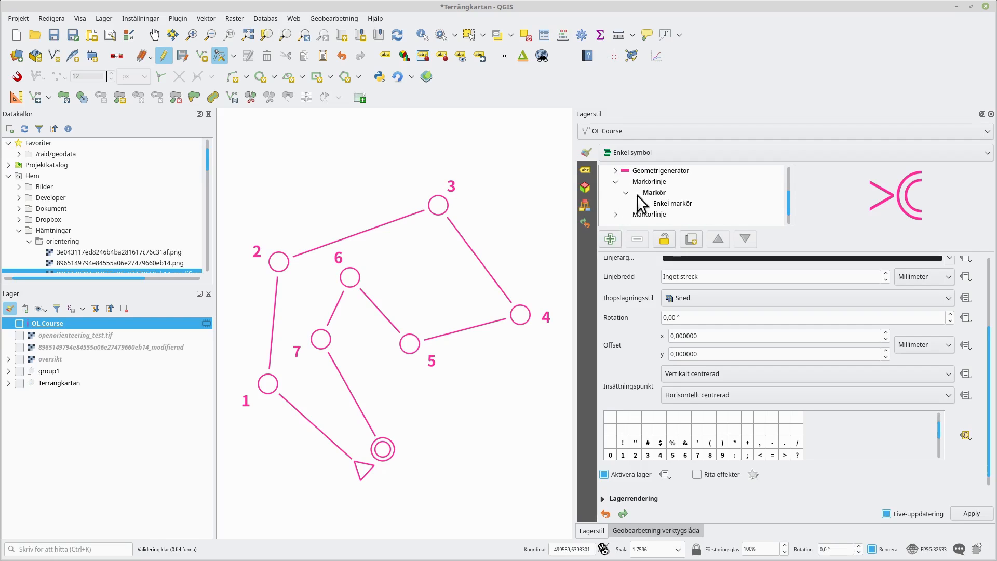
click(674, 205)
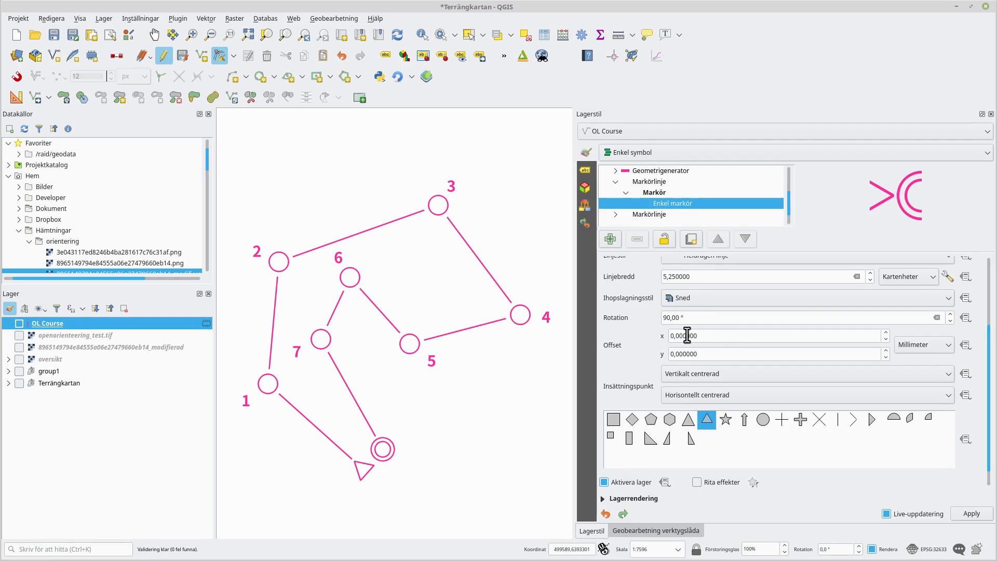
click(611, 239)
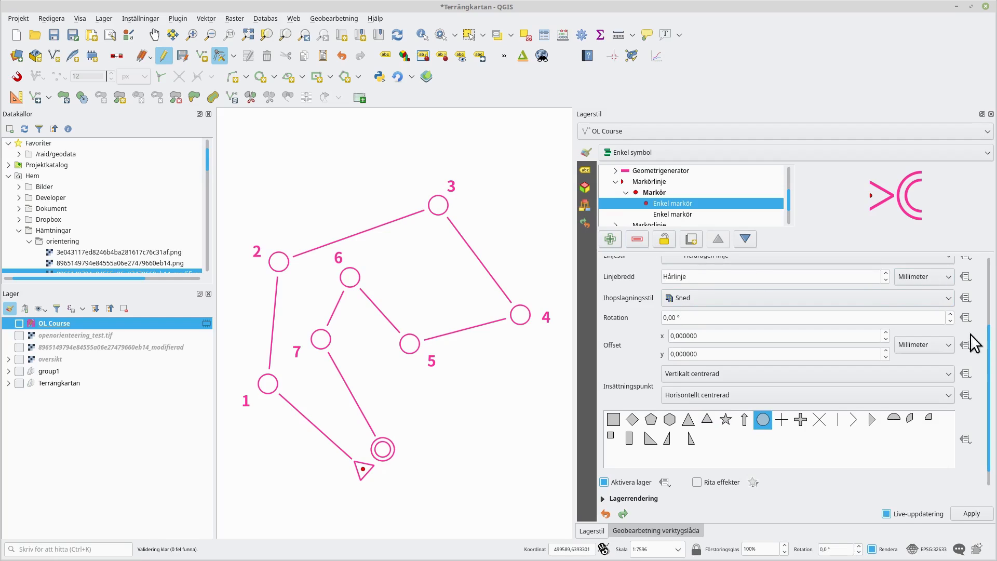
- Change the new symbol layer's type to a font marker
scroll(990, 344, up, 1)
scroll(987, 340, up, 5)
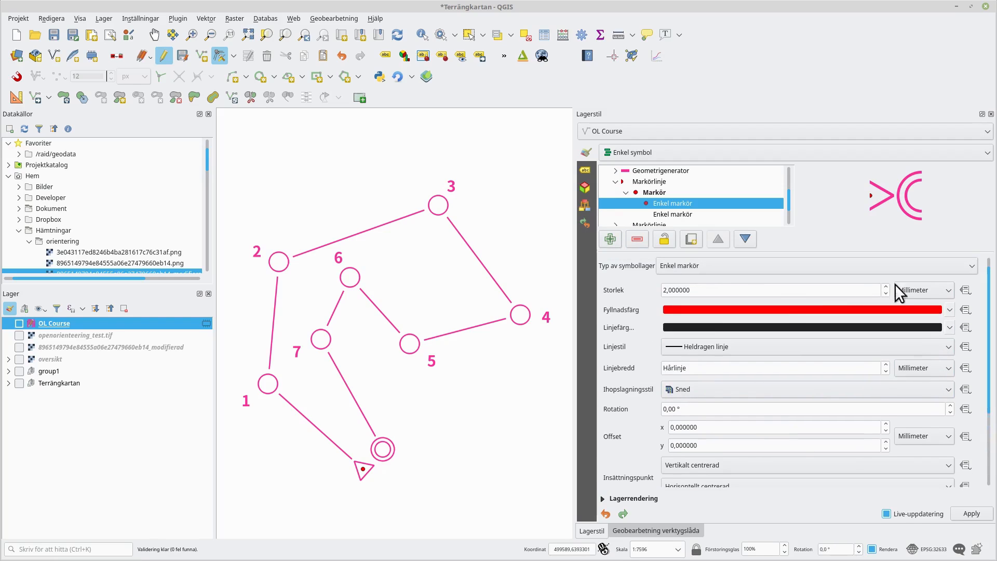
click(688, 266)
click(691, 228)
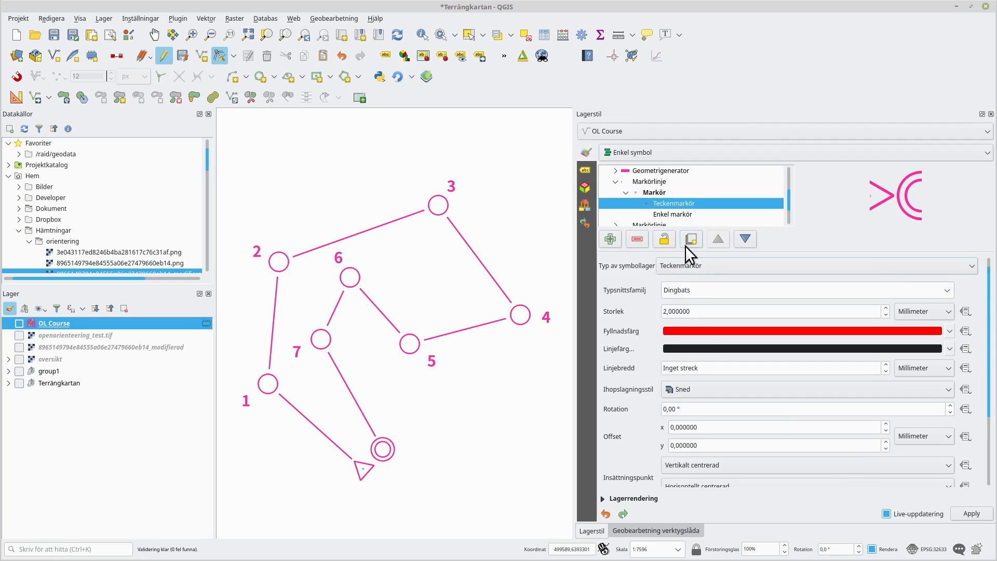
- Set the font marker's size unit to map units and its size to 20
click(930, 313)
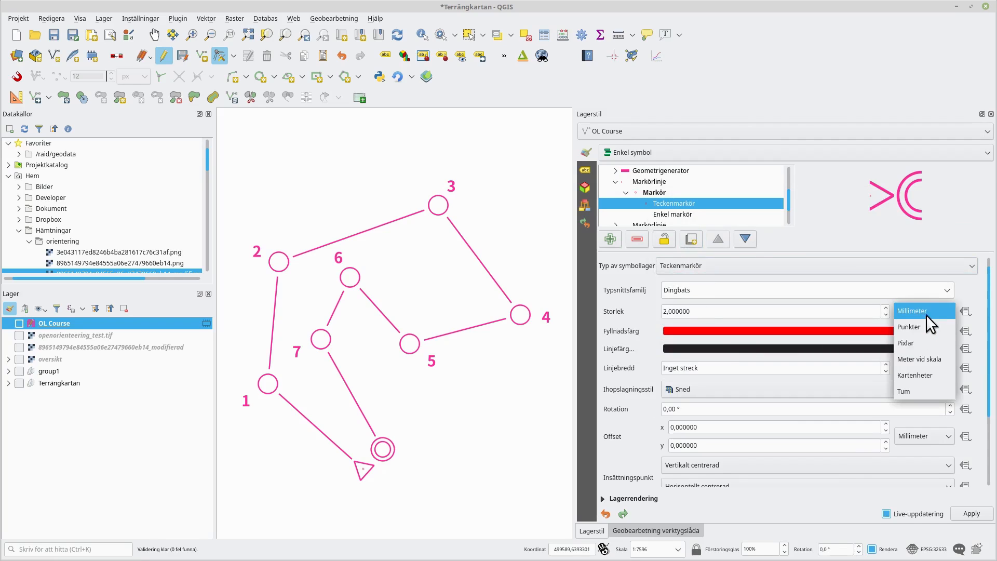
click(938, 376)
double_click(730, 311)
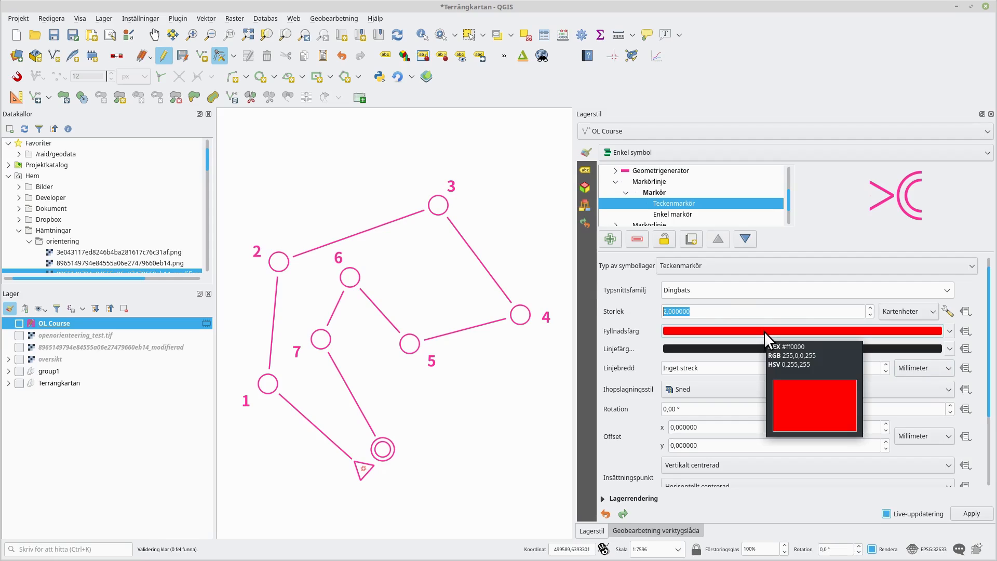
text(20)
- Set the font marker's font family to Noto Sans CJK TC Bold
click(949, 290)
scroll(620, 456, down, 20)
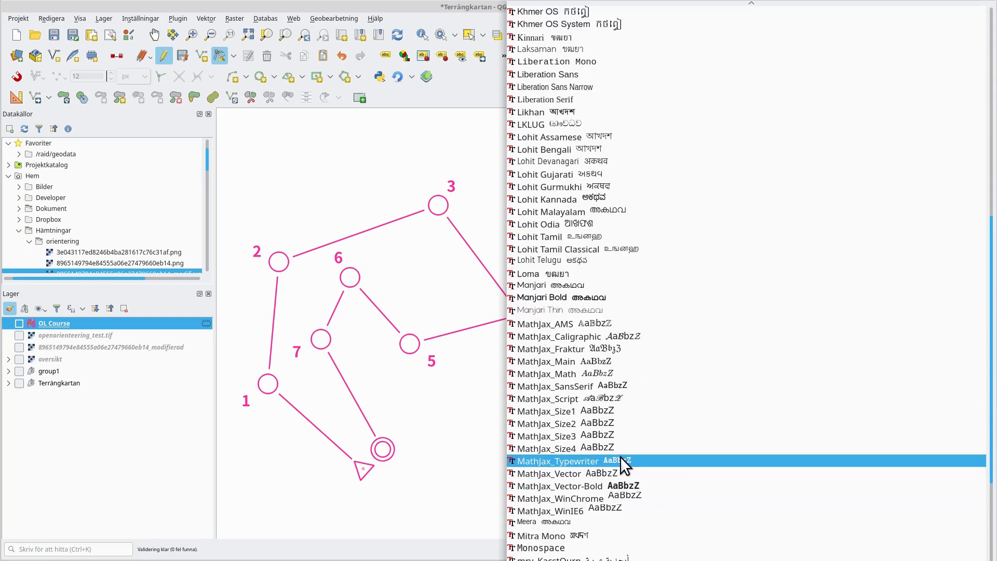
scroll(620, 456, down, 4)
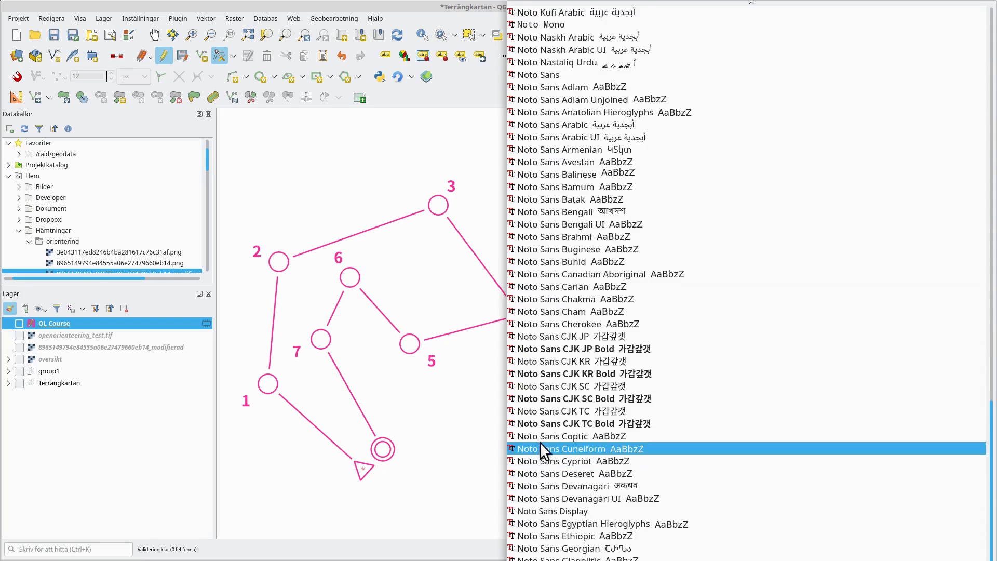
click(540, 425)
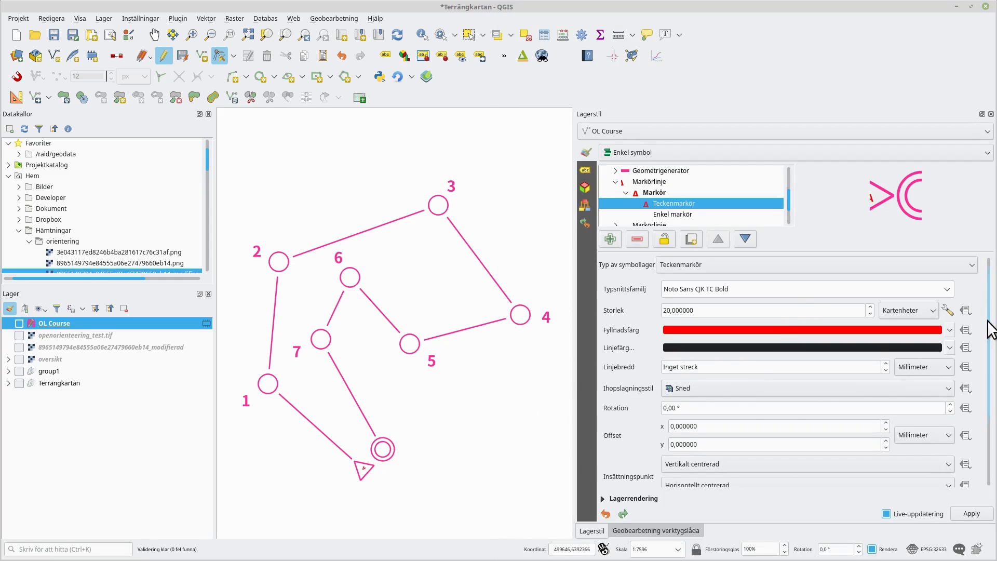
- Set the font marker's offset unit to map units and its y offset to -70
scroll(989, 322, down, 3)
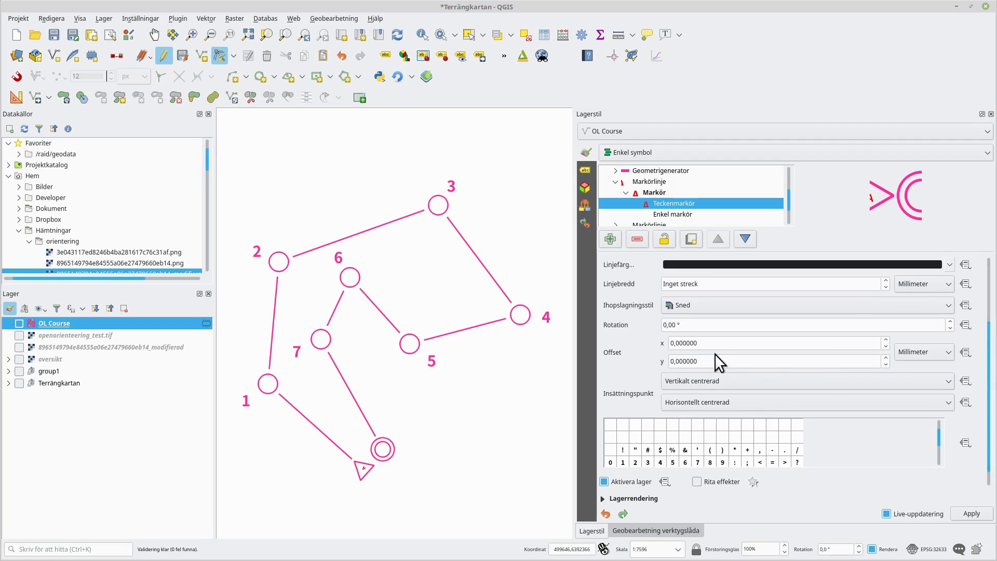
double_click(681, 361)
click(943, 353)
click(916, 415)
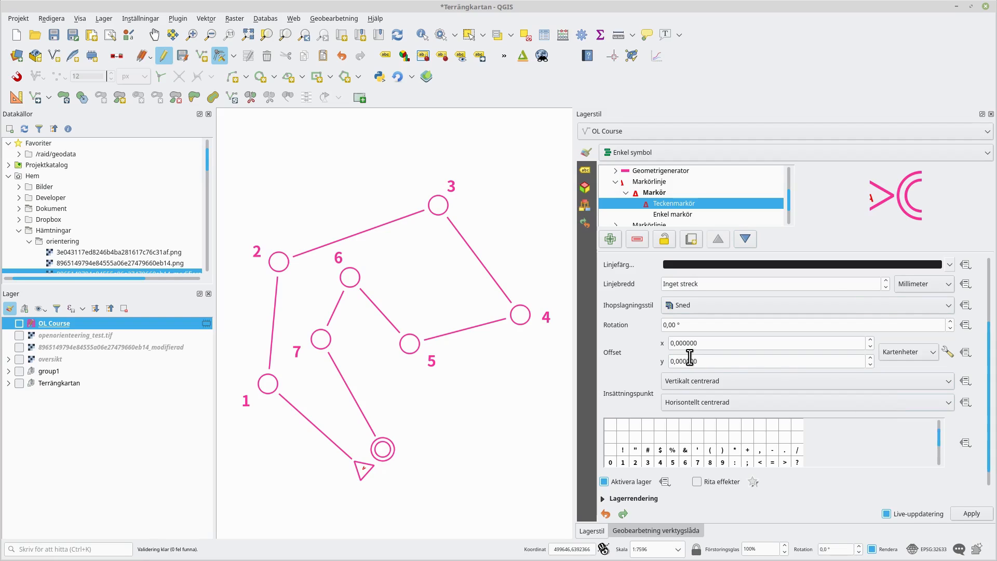
double_click(723, 361)
text(5)
key(BackSpace)
text(-10)
text(0)
key(BackSpace)
key(BackSpace)
text(70)
- Data-define the font marker's character with the expression to_int($length) || ' m' in the expression builder
click(967, 441)
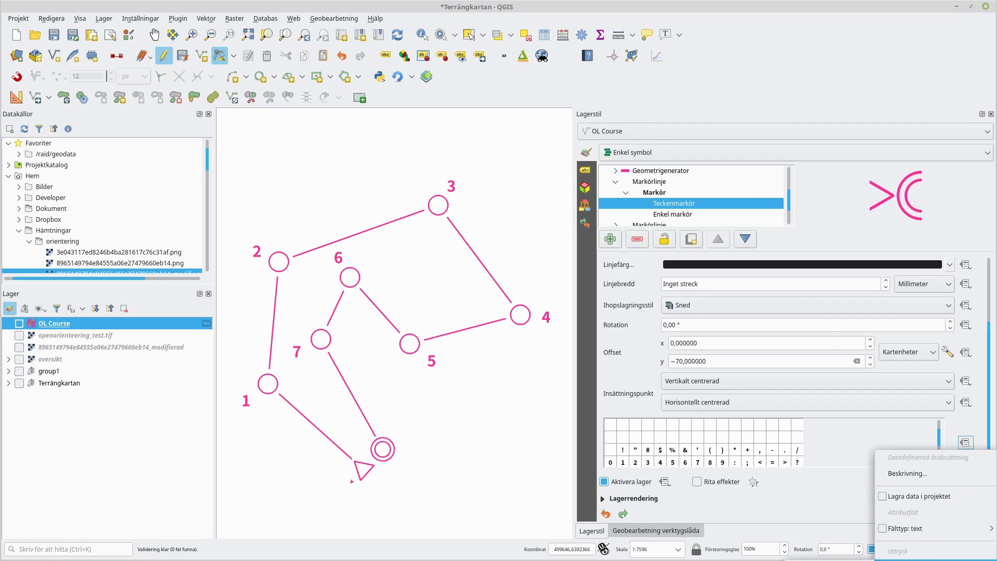
click(934, 557)
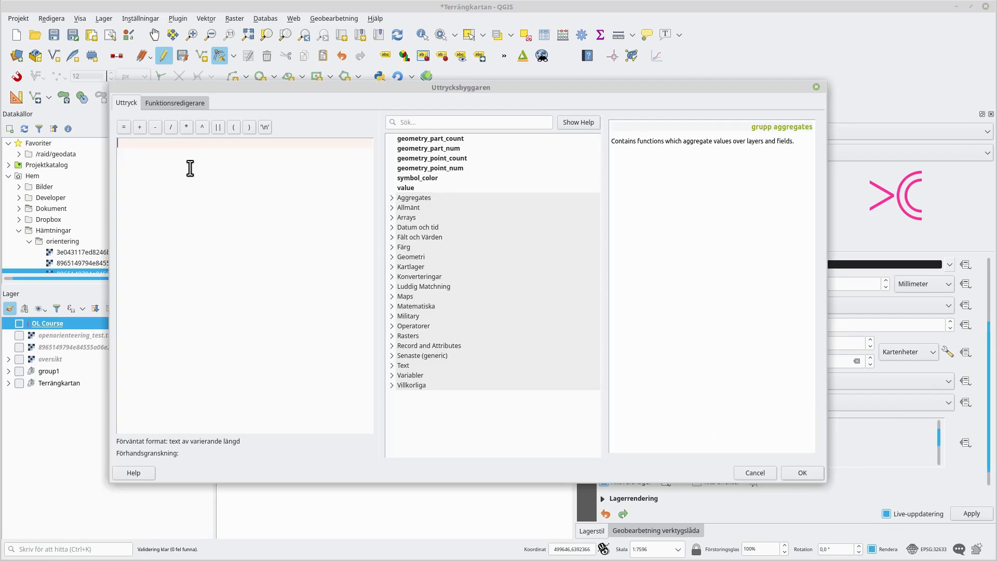
text(slength)
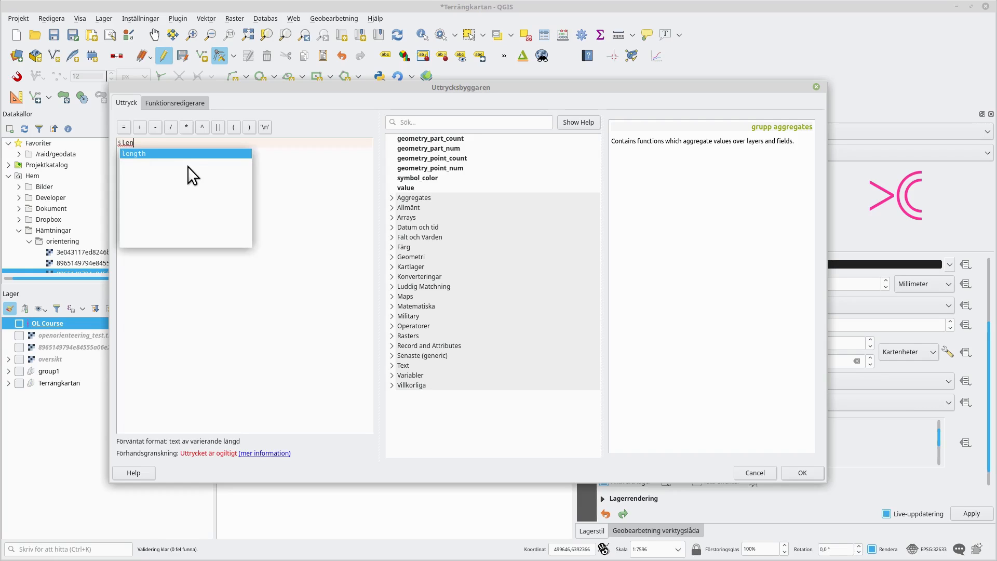
key(Return)
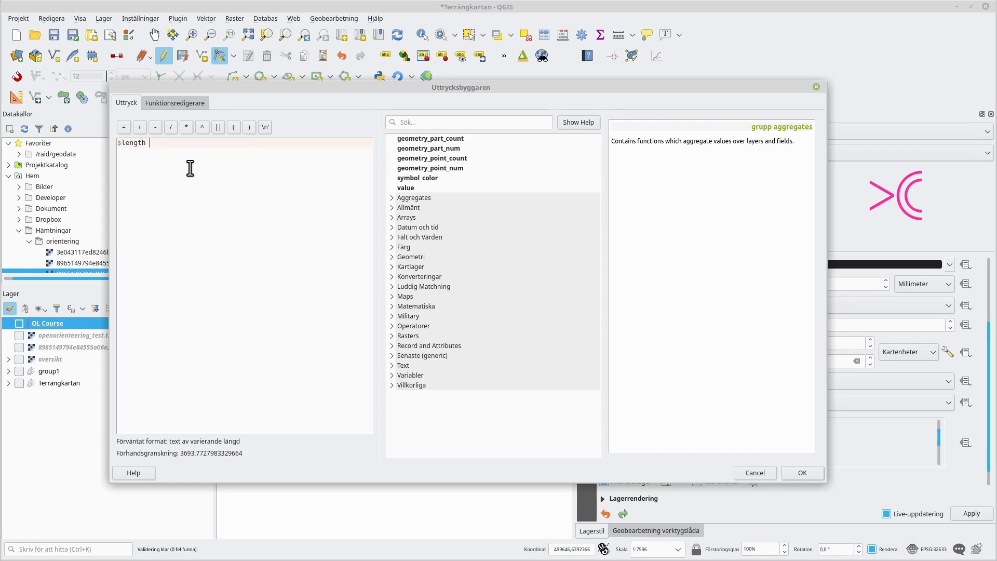
text(||)
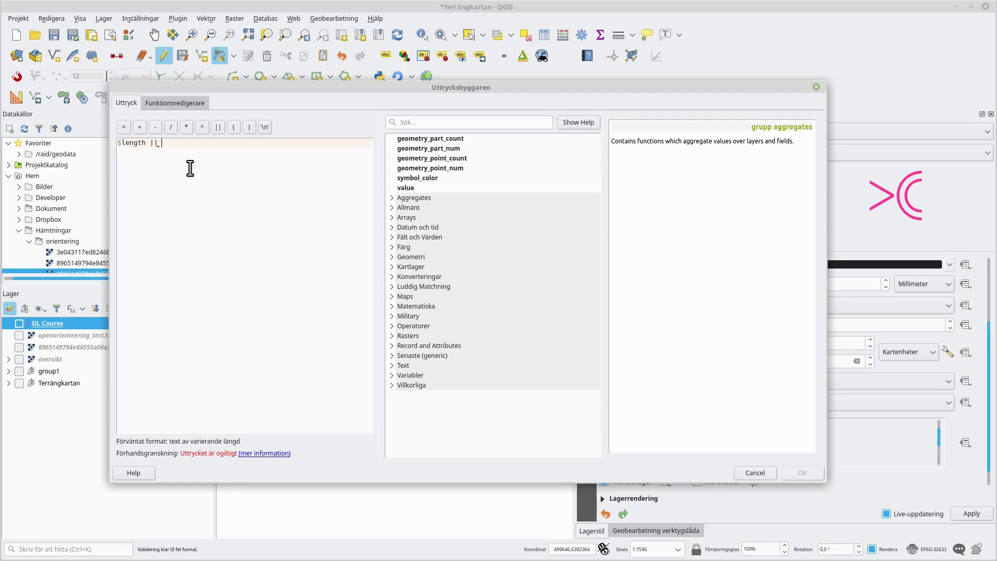
text( ' m')
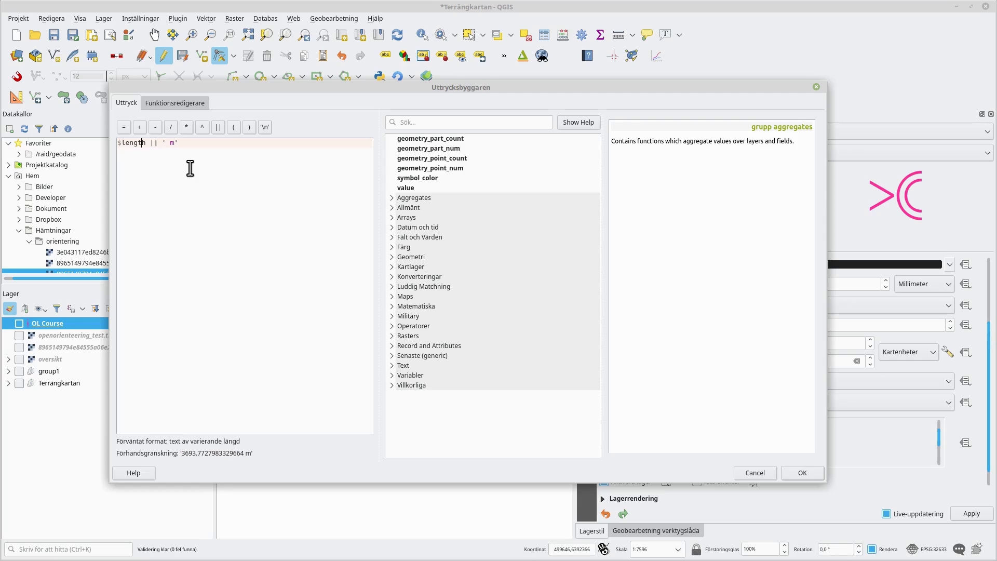
text(to_iu)
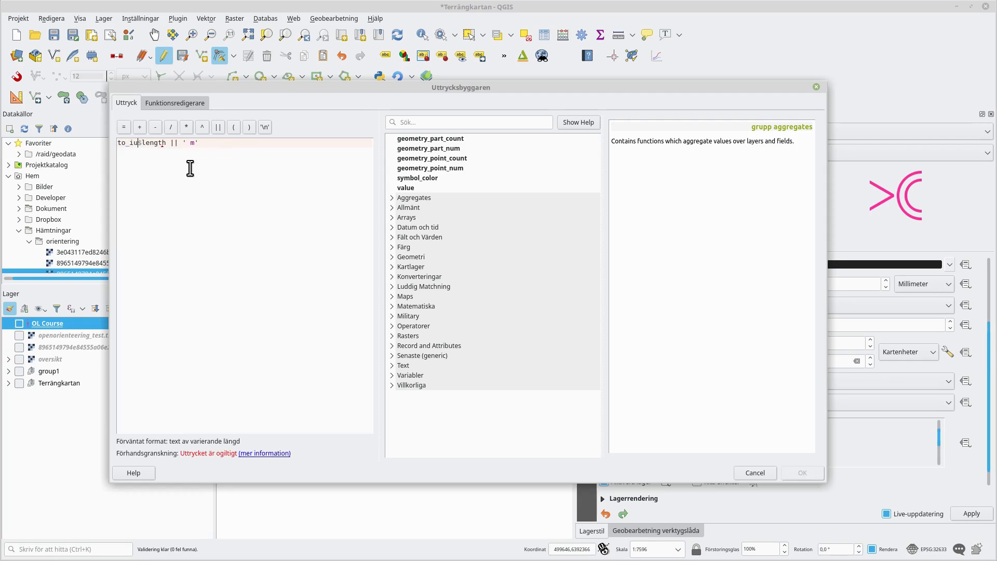
key(BackSpace)
text(nmt)
key(BackSpace)
key(BackSpace)
text(t)
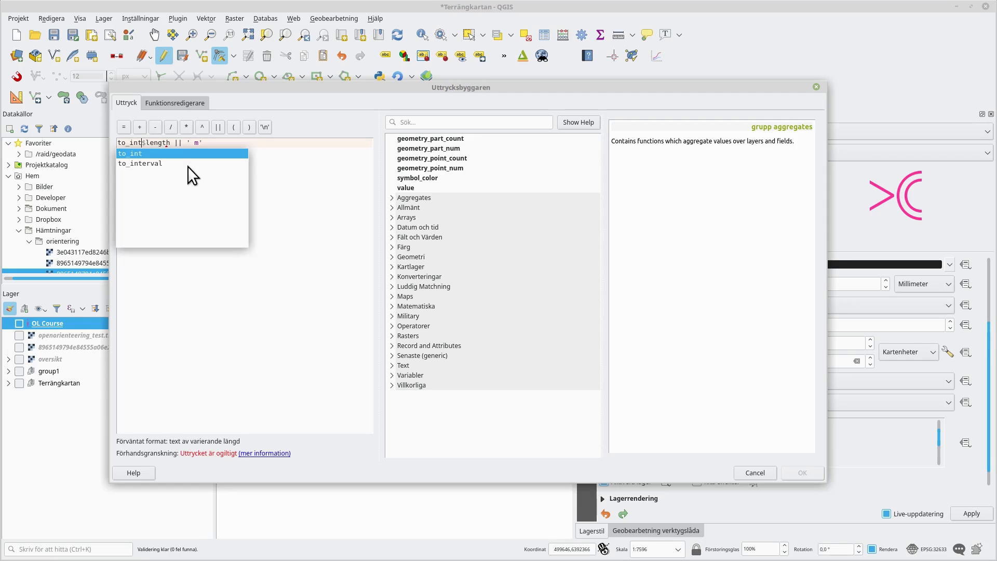
text(()
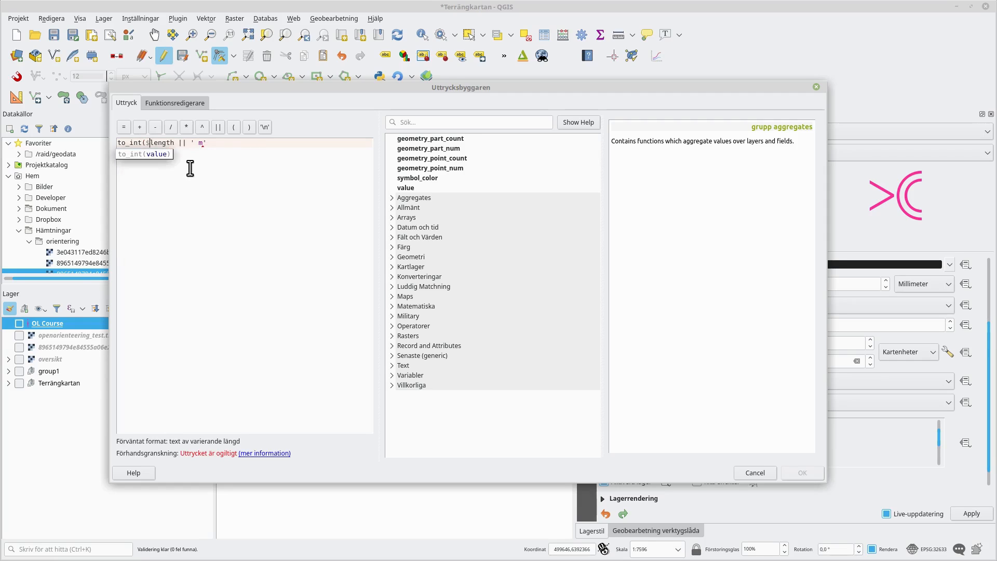
text())
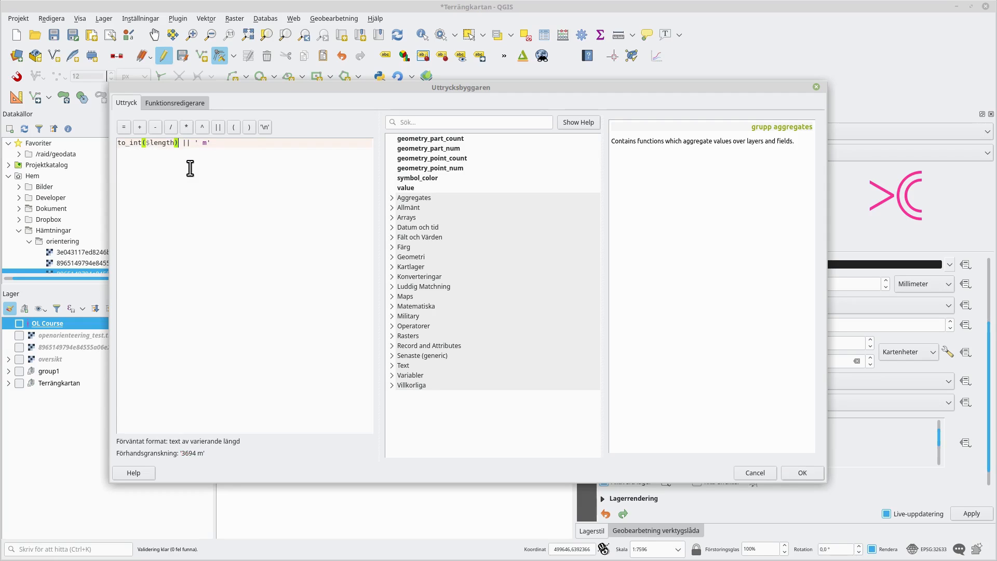
click(817, 471)
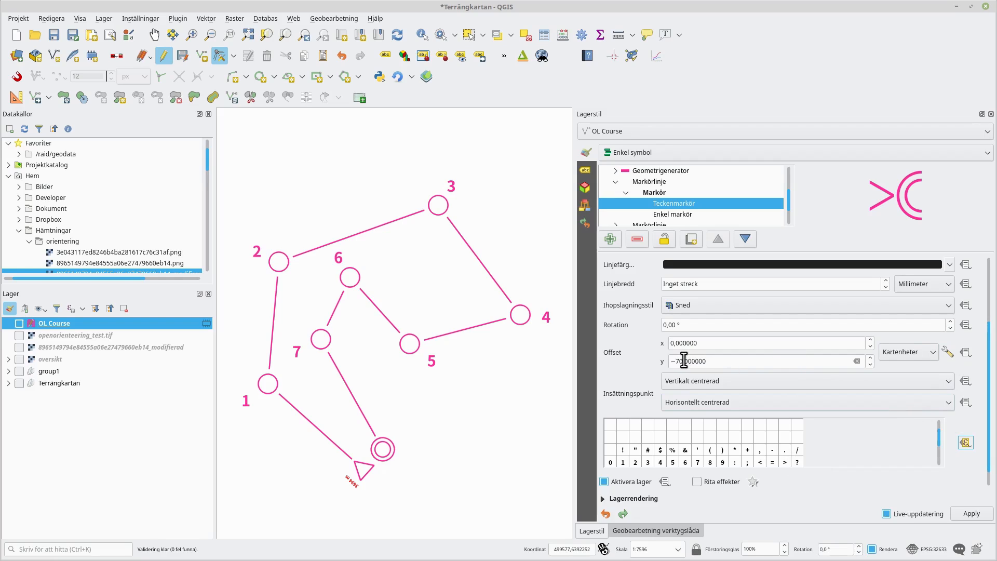
- Set the font marker's size to 30 and paste the purple course colour into its fill
drag(989, 332, 994, 270)
drag(668, 312, 656, 311)
text(30,000000)
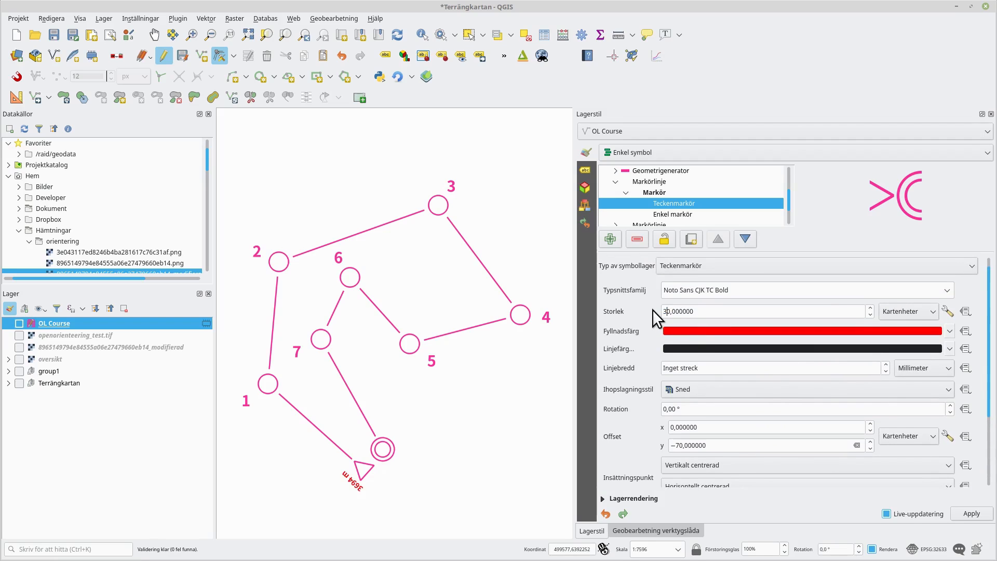
right_click(805, 330)
click(665, 444)
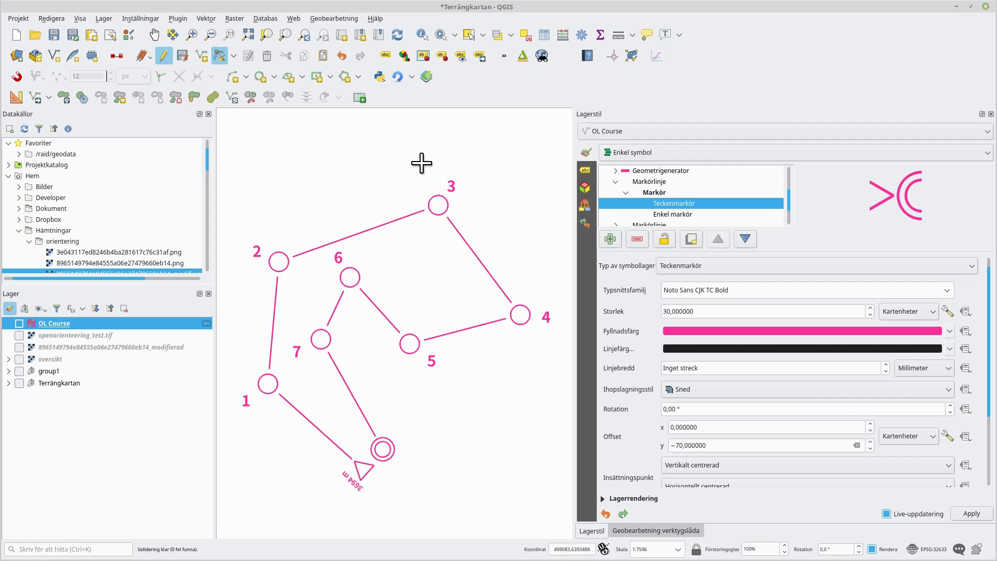
scroll(429, 378, up, 1)
scroll(554, 301, down, 2)
scroll(554, 301, up, 1)
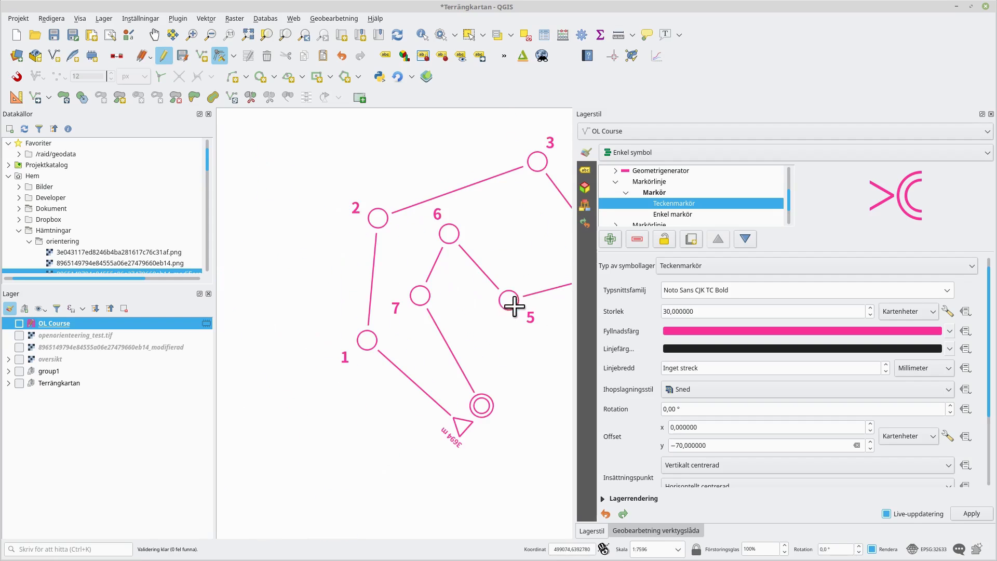
key(ctrl+Tab)
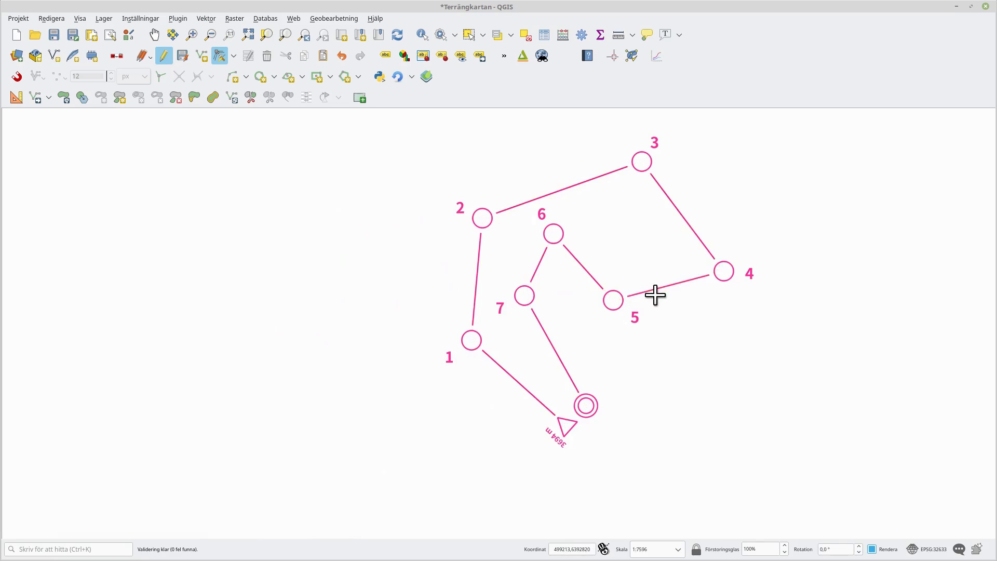
drag(654, 294, 621, 329)
drag(541, 274, 768, 272)
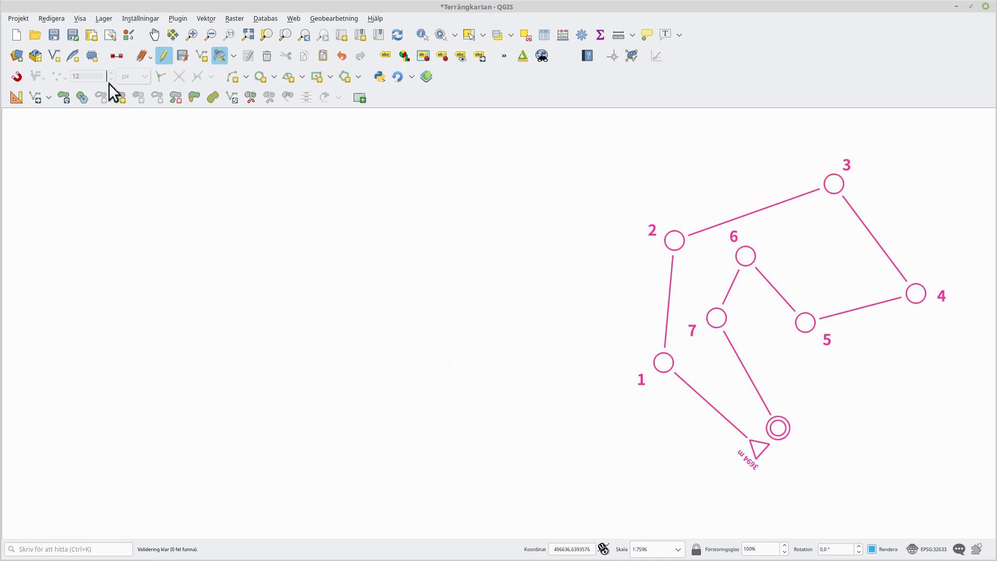
click(202, 56)
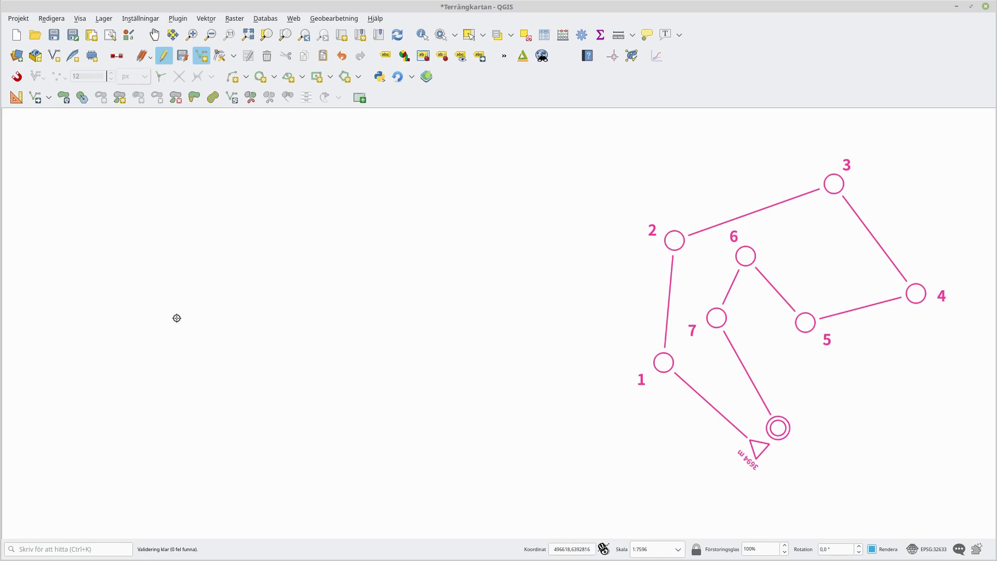
- Digitize a second course line with eleven vertices, from a start point through nine controls to a finish, left of the first course
click(70, 226)
click(264, 173)
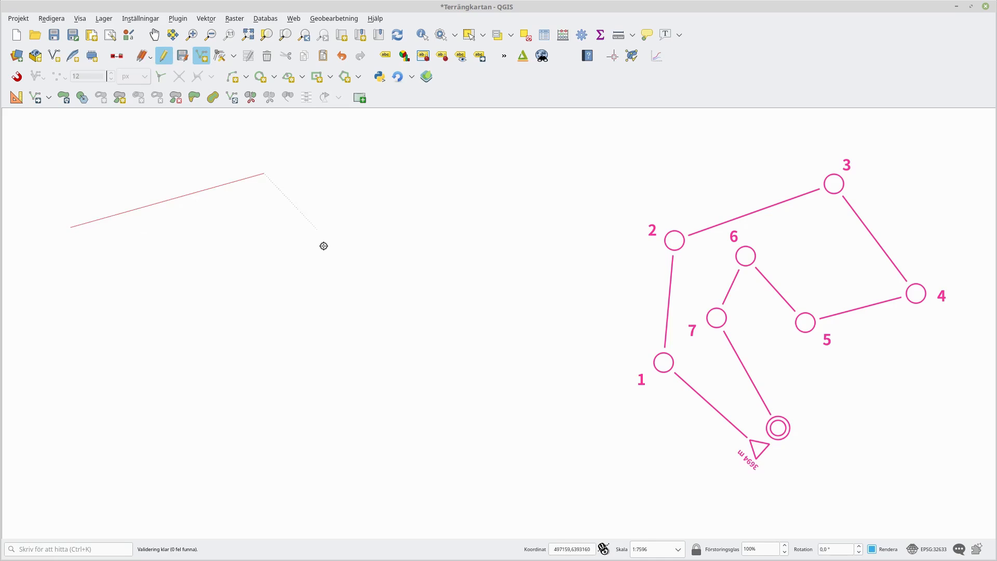
click(310, 268)
click(460, 207)
click(569, 309)
click(428, 502)
click(436, 325)
click(292, 383)
click(221, 274)
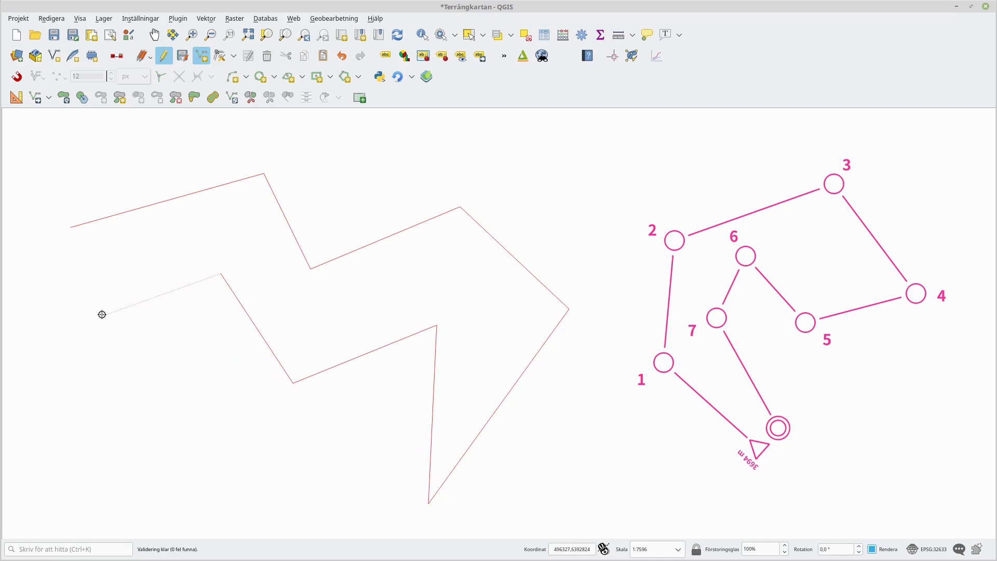
click(216, 348)
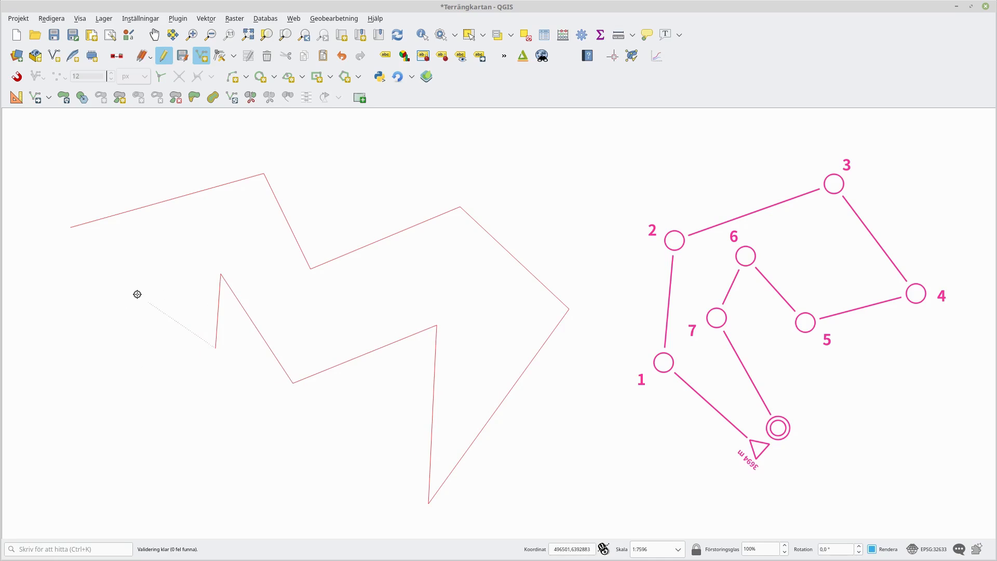
click(69, 287)
right_click(70, 287)
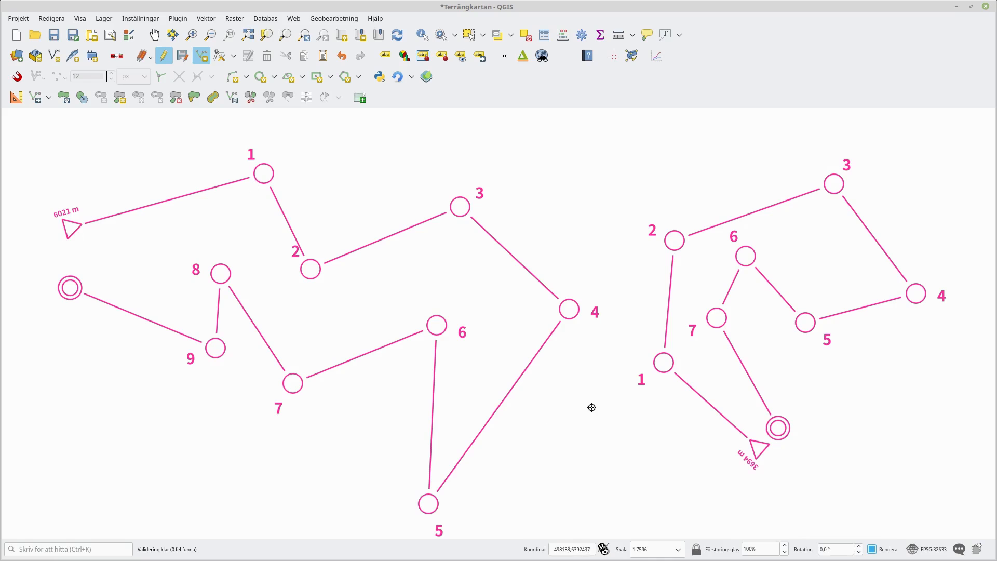
- Switch to Firefox and scroll through the ISOM2017 PDF's overprinting symbol section, then return to the map
drag(586, 445, 586, 419)
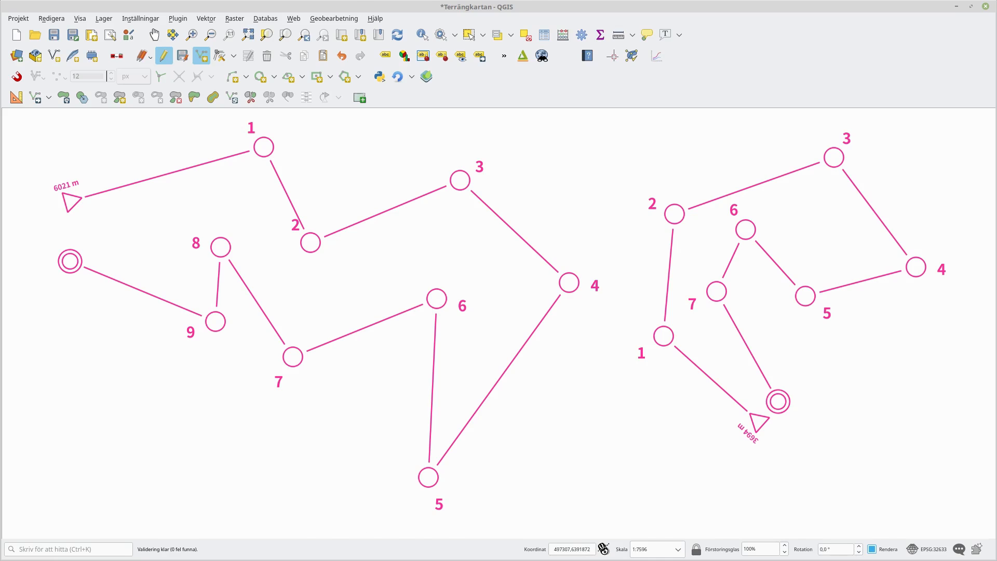
key(alt+Tab)
click(275, 20)
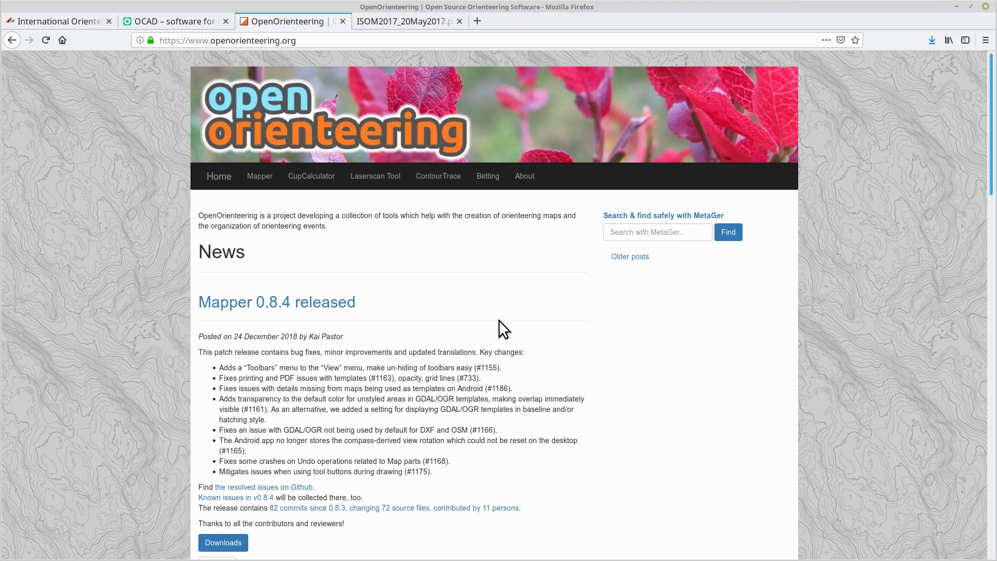
click(400, 21)
scroll(363, 254, up, 8)
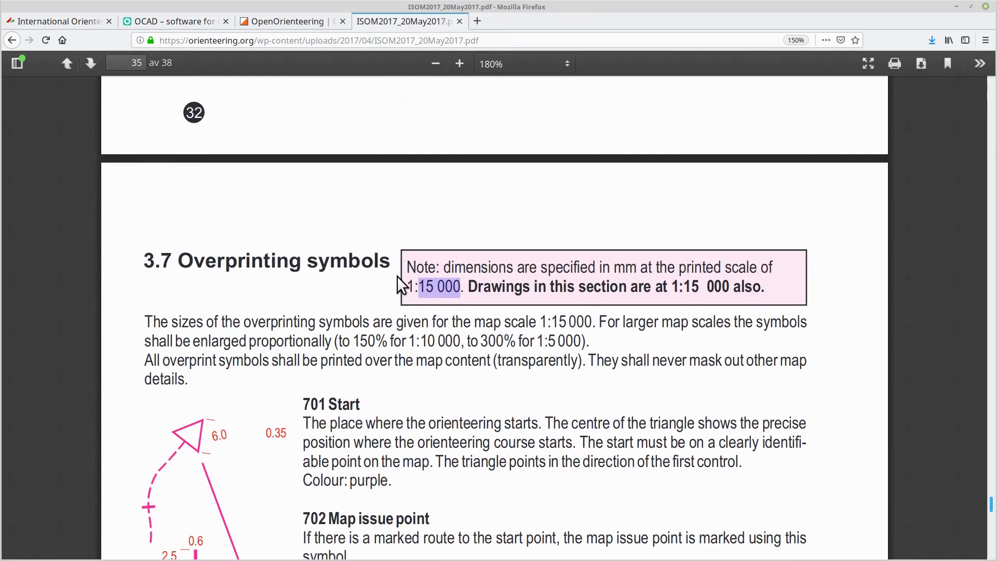
scroll(399, 277, up, 10)
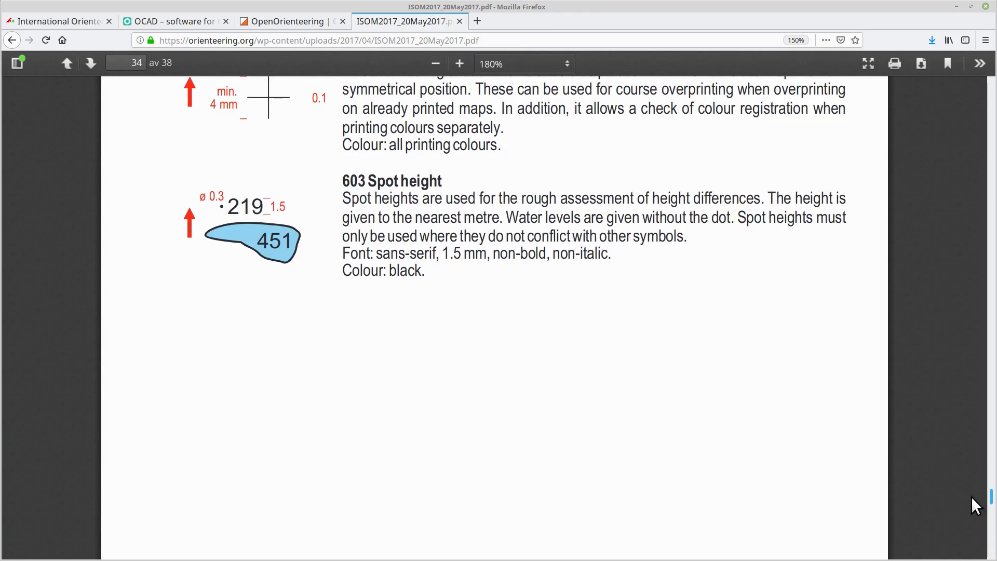
drag(990, 501, 993, 360)
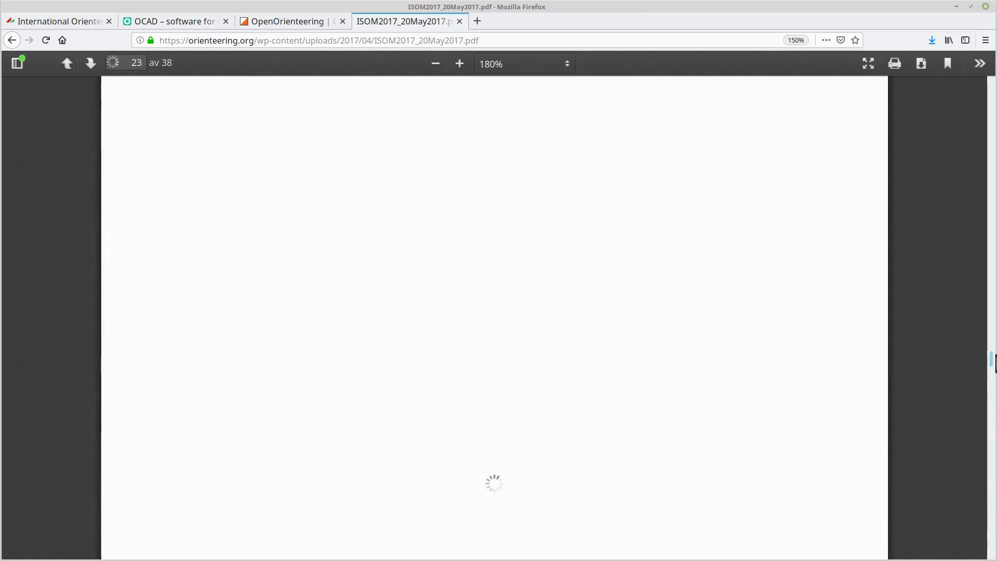
scroll(597, 292, up, 8)
scroll(601, 297, up, 10)
scroll(600, 297, up, 10)
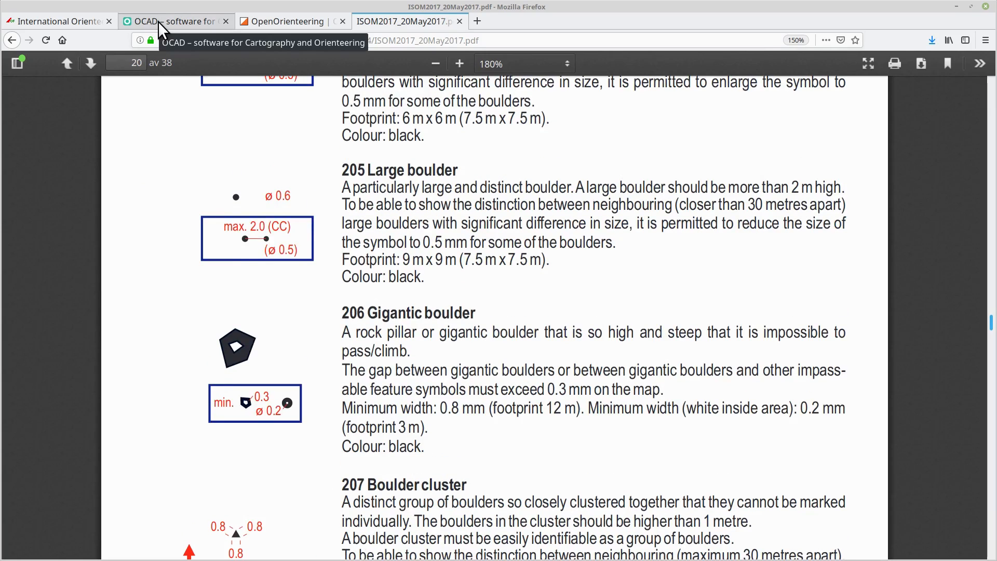
key(alt+Tab)
drag(330, 418, 338, 427)
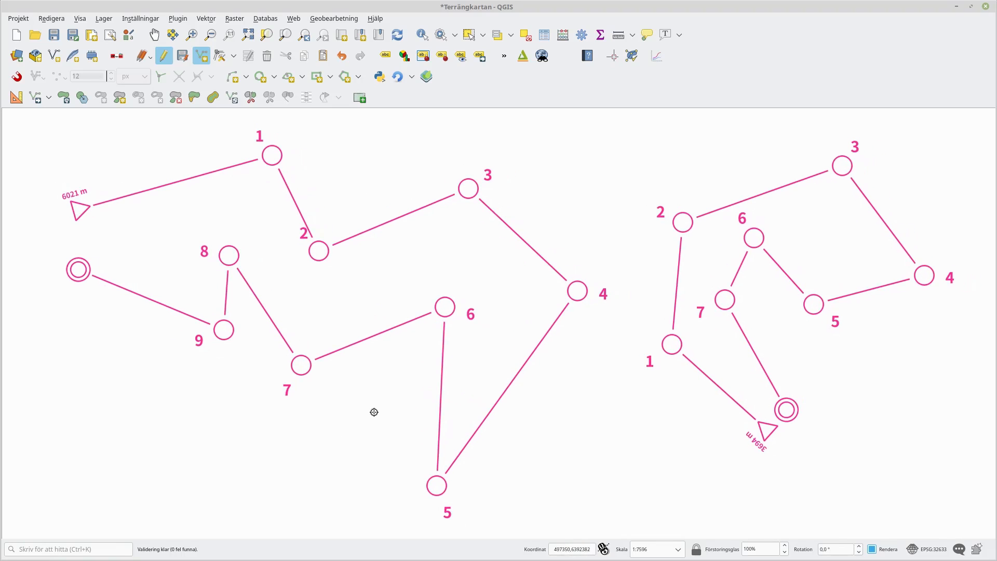